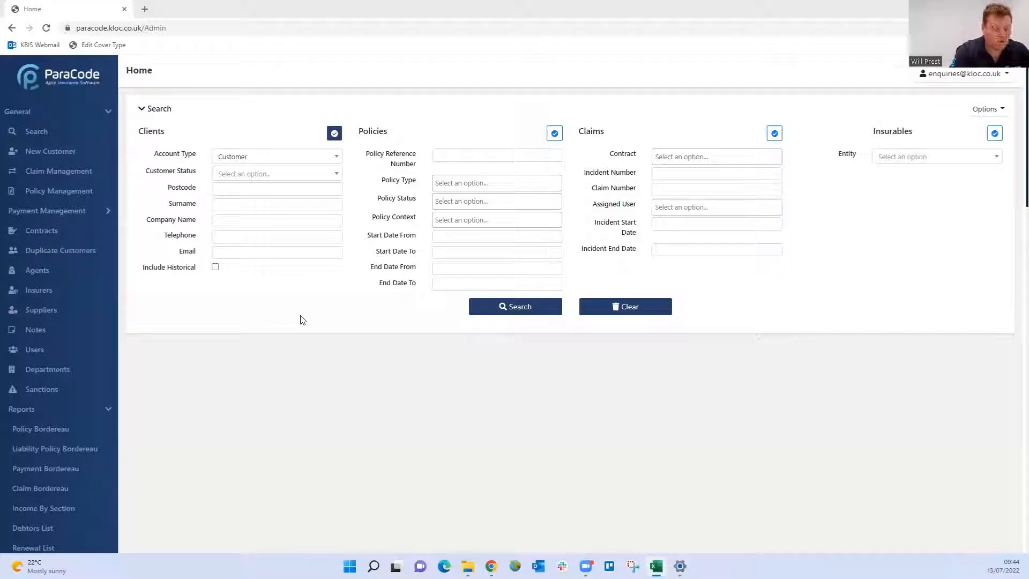
# - Collapse the General section of the navigation and open the Entity Definitions list from the Admin section
pyautogui.scroll(-1, 87, 261)
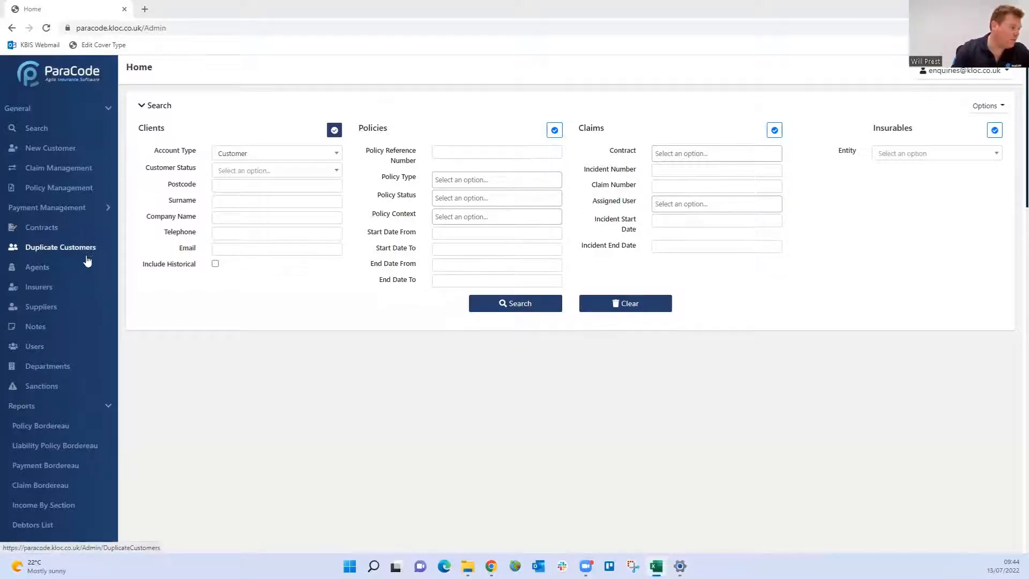
pyautogui.scroll(-6, 87, 261)
pyautogui.scroll(1, 84, 305)
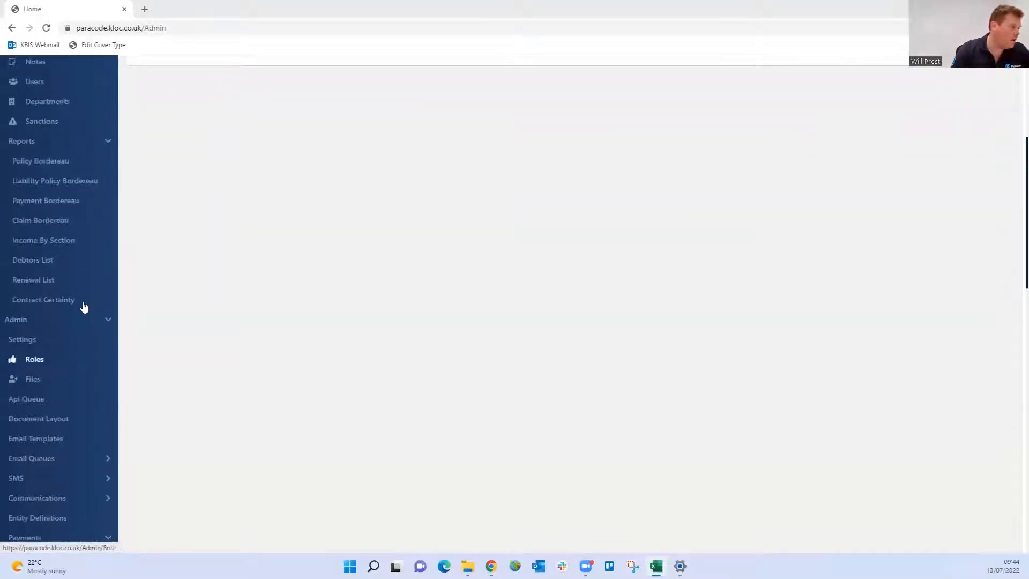
pyautogui.scroll(3, 46, 223)
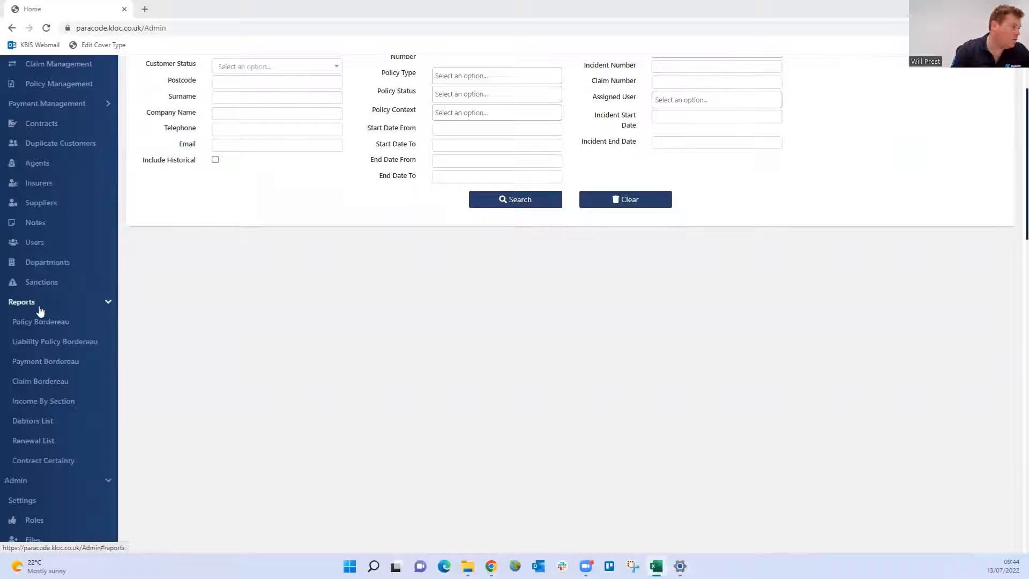
pyautogui.scroll(2, 46, 212)
pyautogui.scroll(-1, 32, 75)
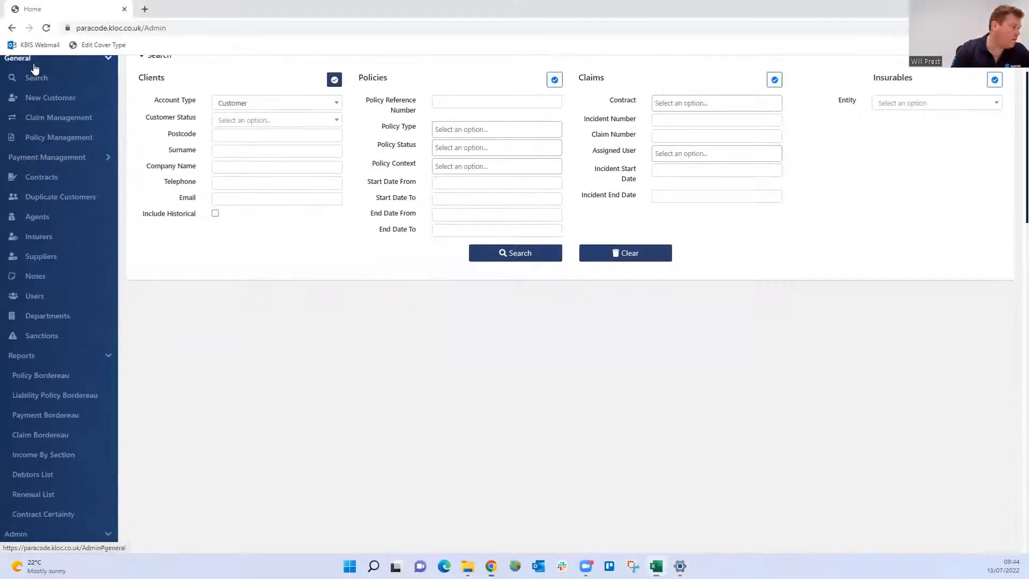
pyautogui.click(35, 67)
pyautogui.scroll(1, 31, 136)
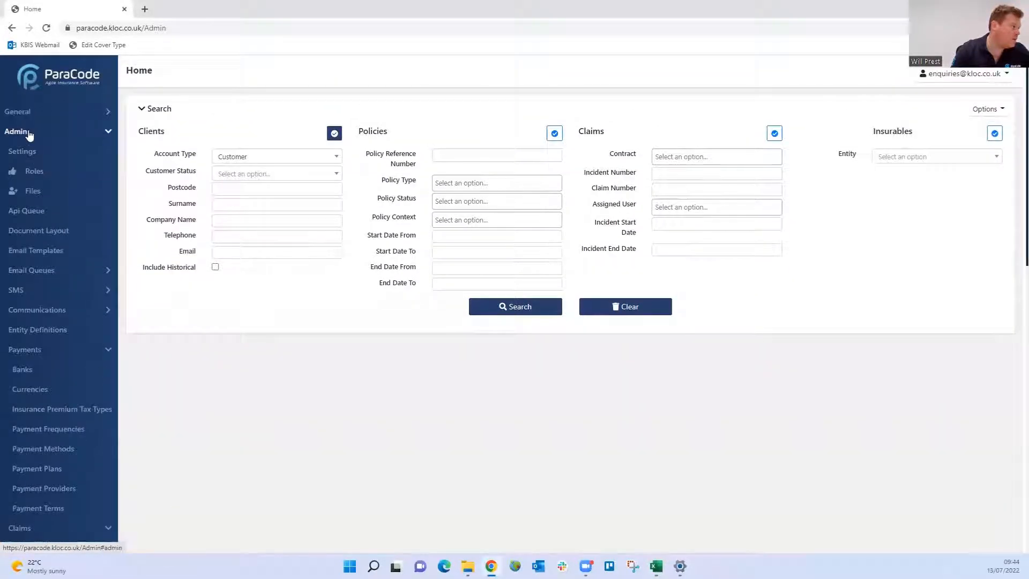
pyautogui.click(29, 134)
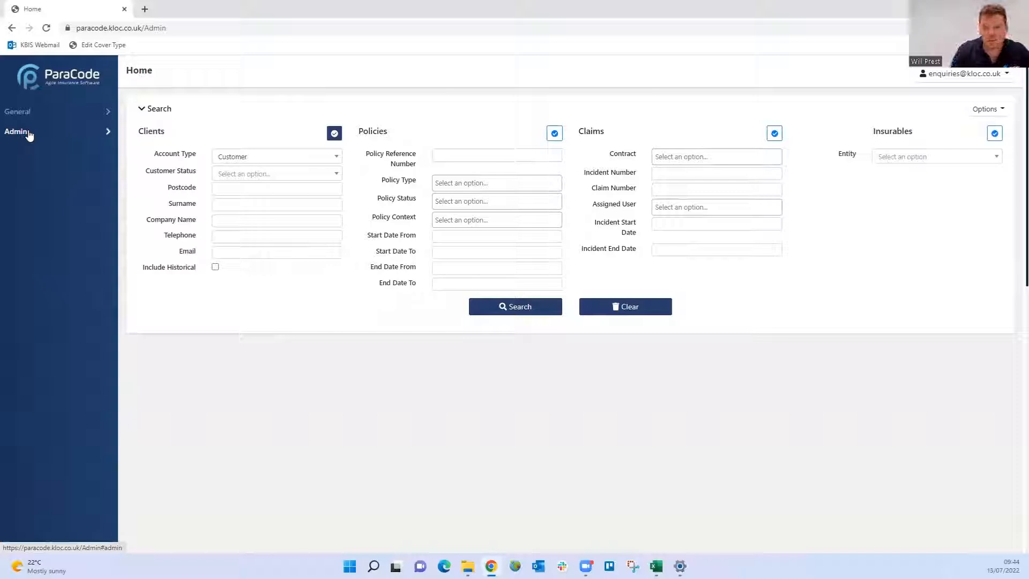
pyautogui.click(30, 134)
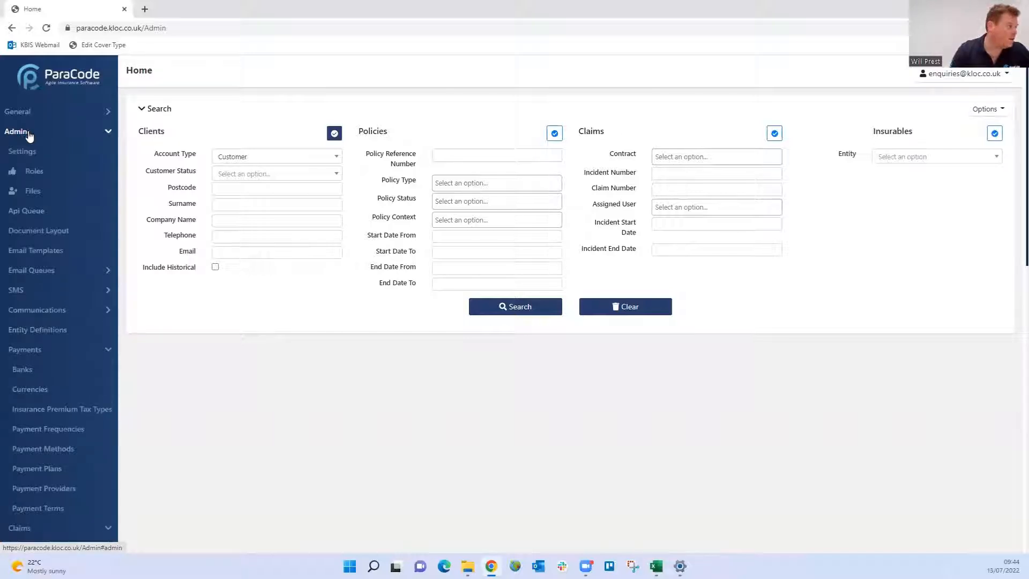
pyautogui.click(58, 333)
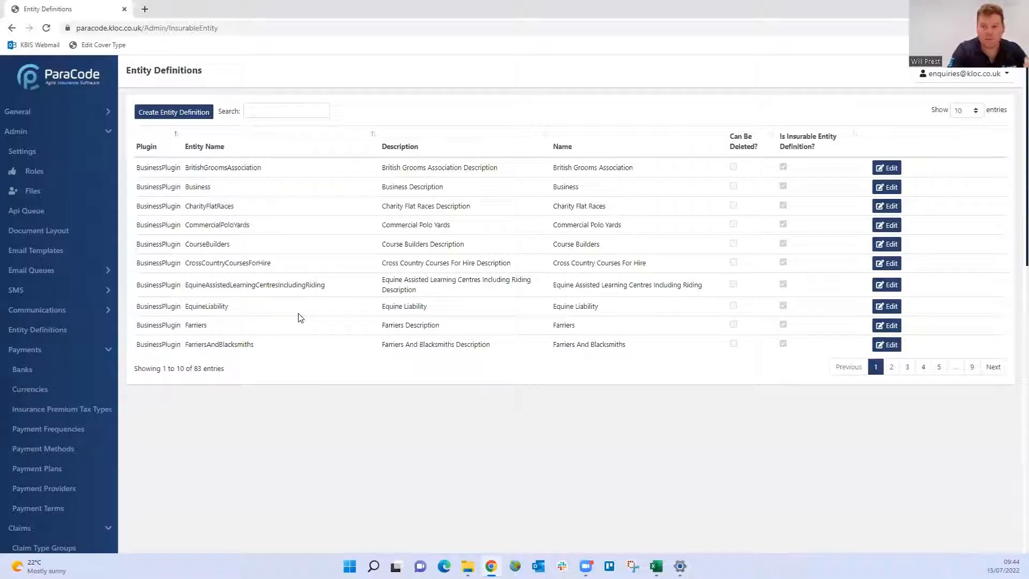
# - Filter the entity definitions by "perso", open the Person definition and review both pages of its attributes
pyautogui.click(278, 106)
pyautogui.write('perso')
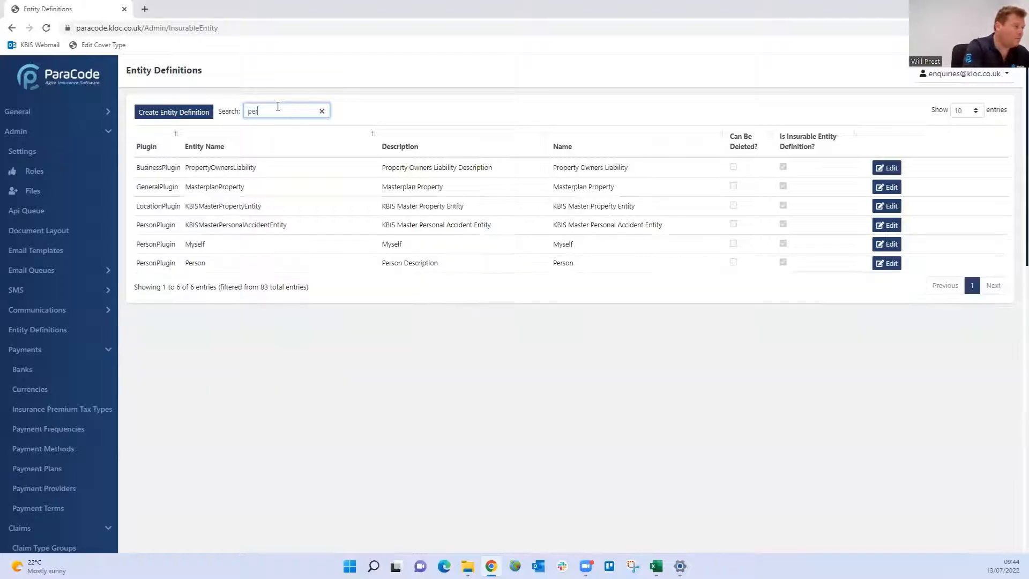
pyautogui.click(887, 206)
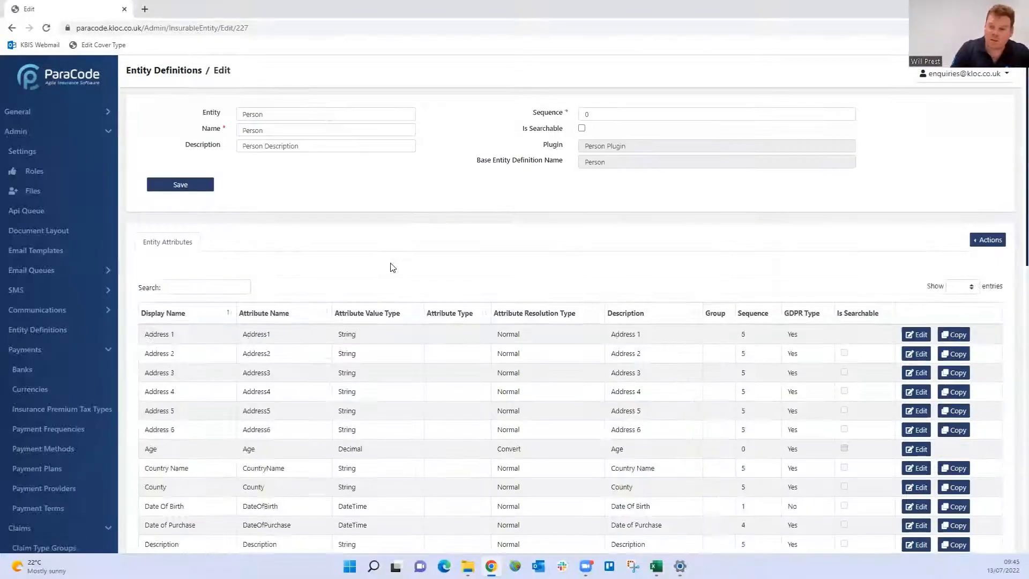
pyautogui.scroll(-3, 303, 295)
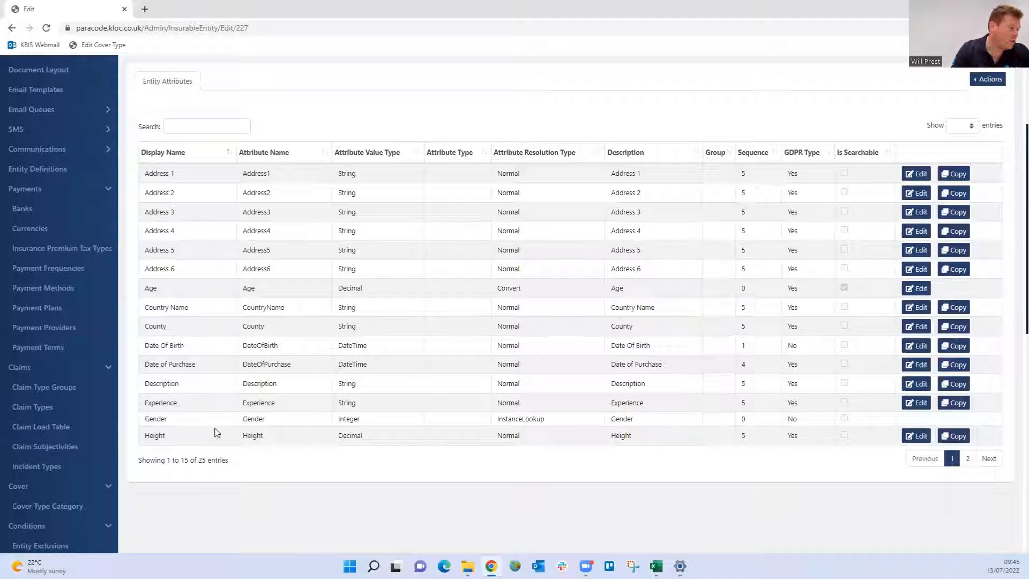
pyautogui.click(965, 459)
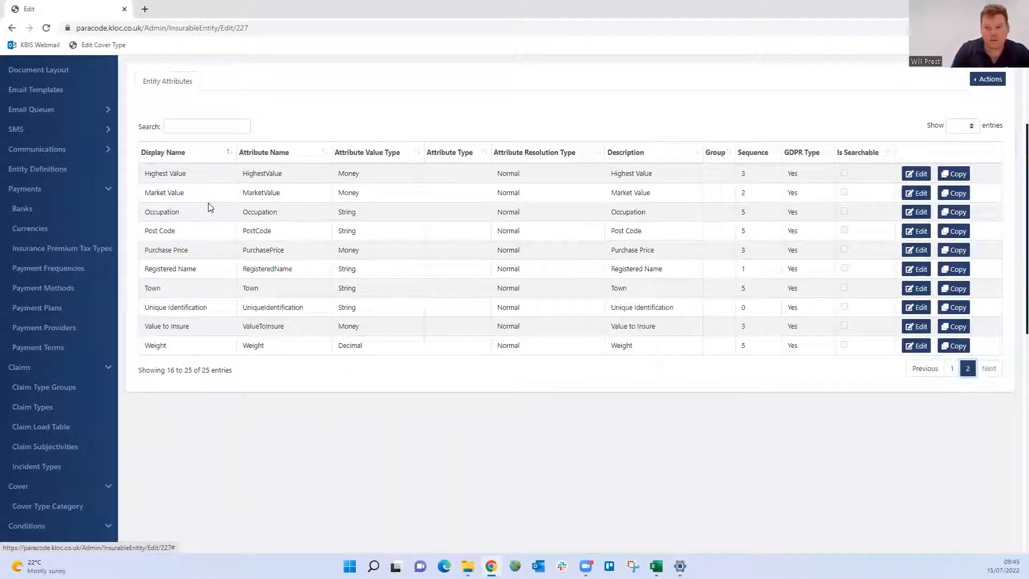
pyautogui.scroll(3, 240, 253)
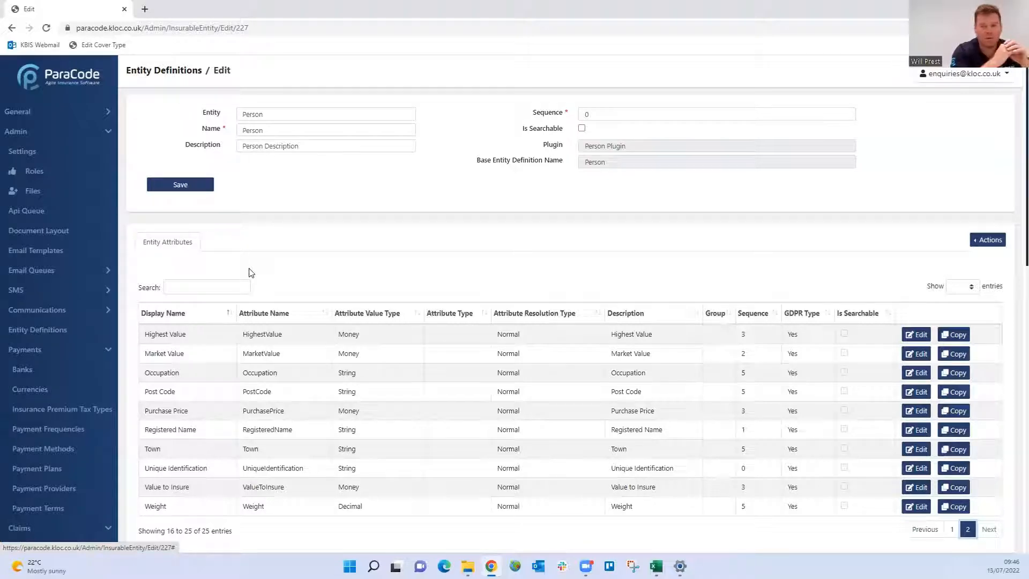
# - Start creating a new entity definition from the definitions list, using Person as its base entity definition
pyautogui.click(190, 77)
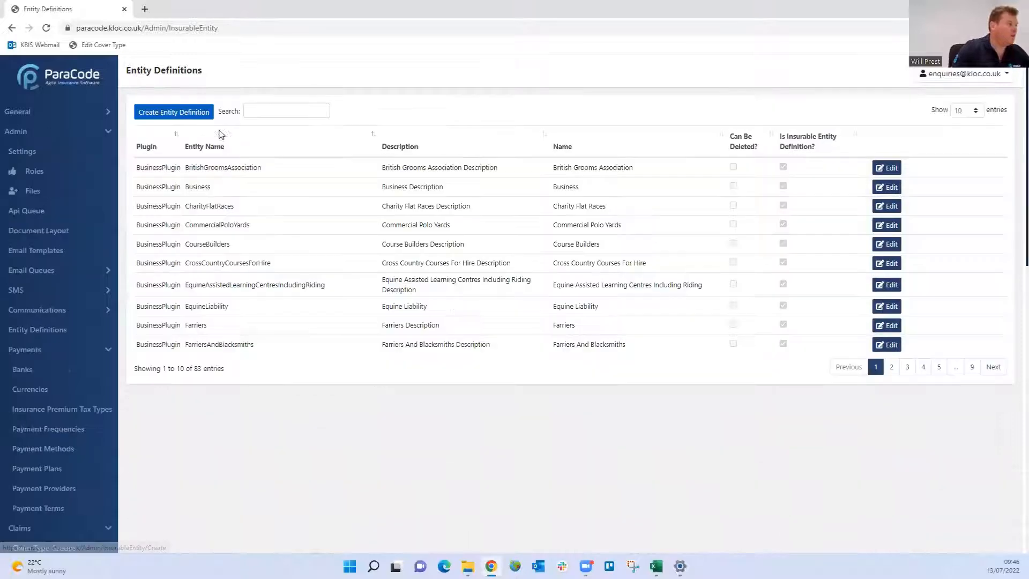
pyautogui.click(193, 114)
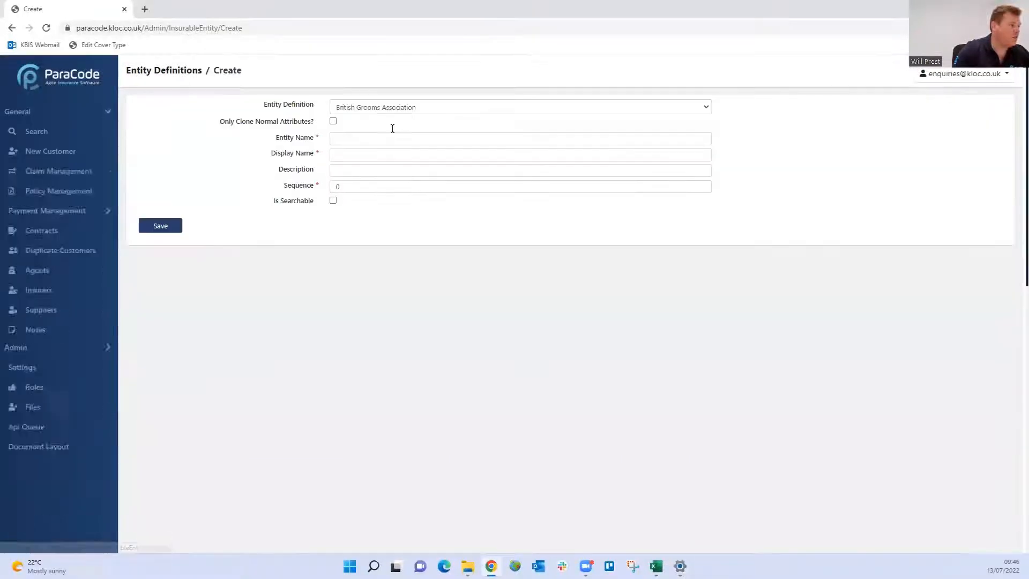
pyautogui.click(398, 106)
pyautogui.press('p')
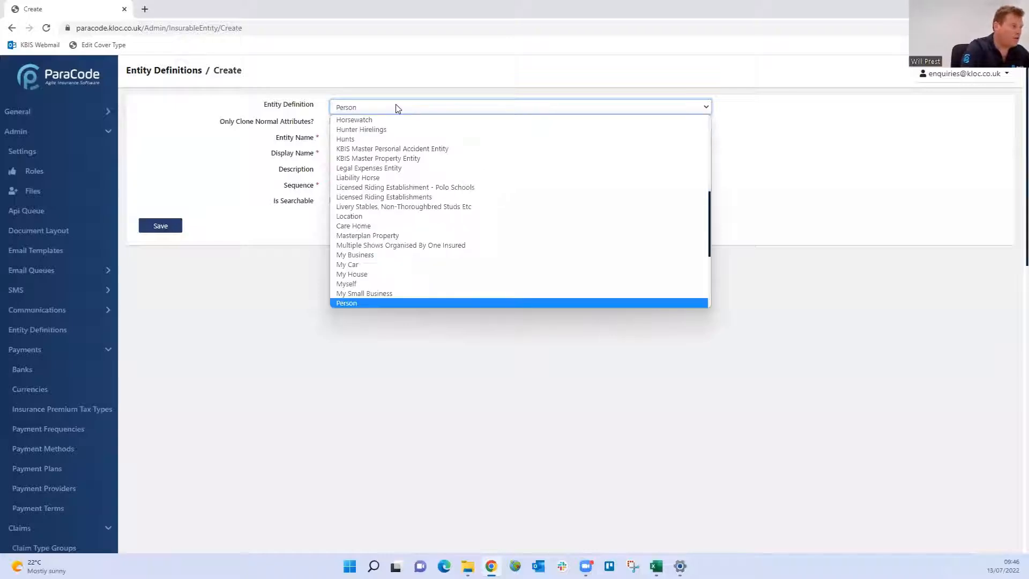
pyautogui.click(410, 303)
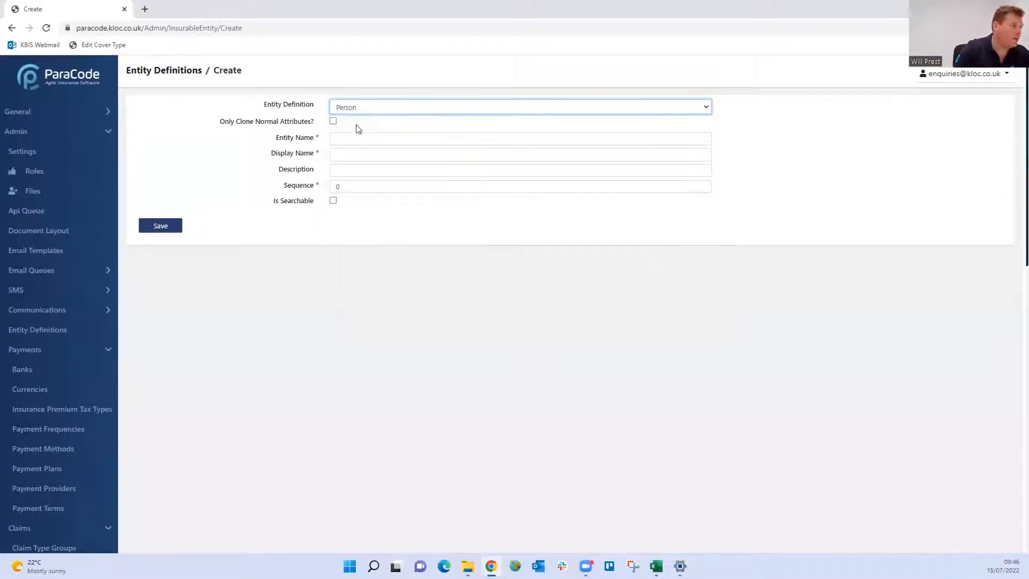
# - Set the new definition's entity name to TravelPerson and its display name to Travel Person
pyautogui.click(366, 139)
pyautogui.write('TravelPl')
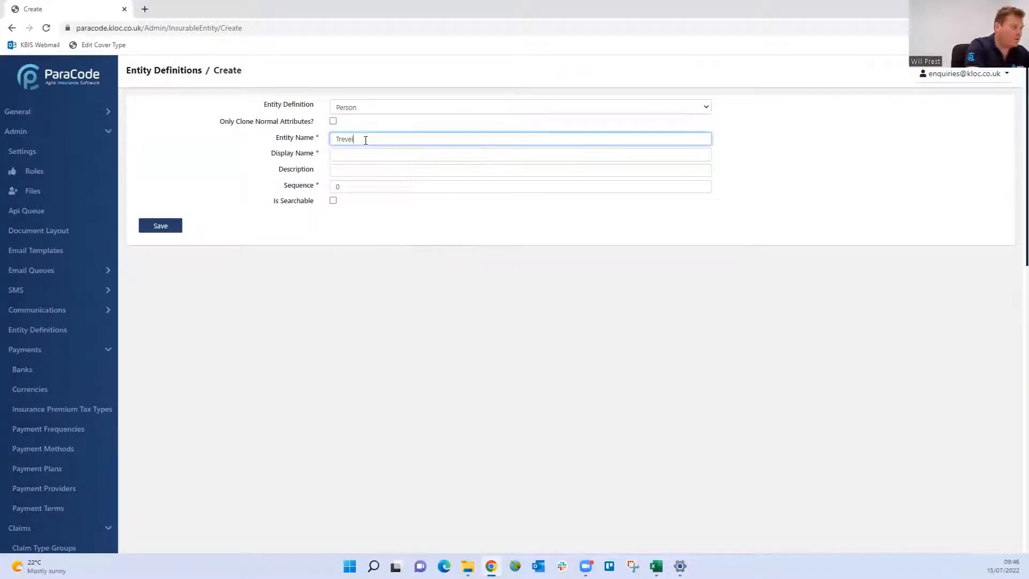
pyautogui.write('erson')
pyautogui.press('Tab')
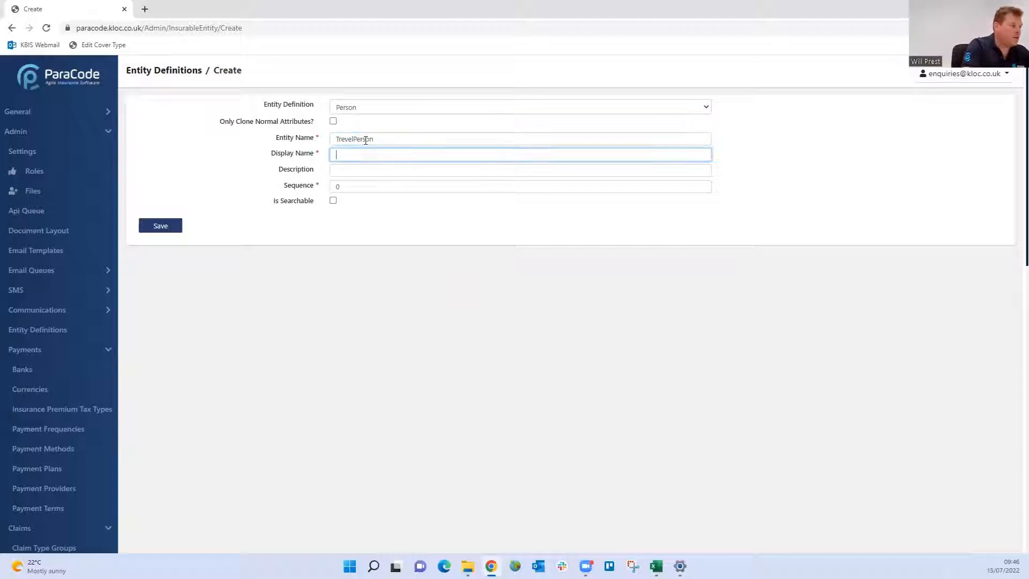
pyautogui.write('Trev')
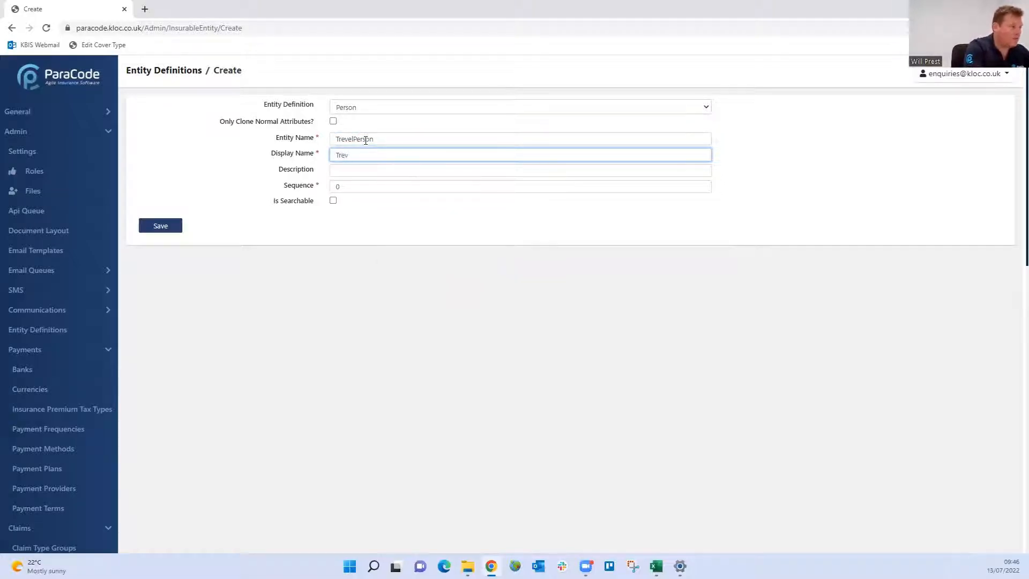
pyautogui.press('BackSpace')
pyautogui.press('BackSpace')
pyautogui.write('avel')
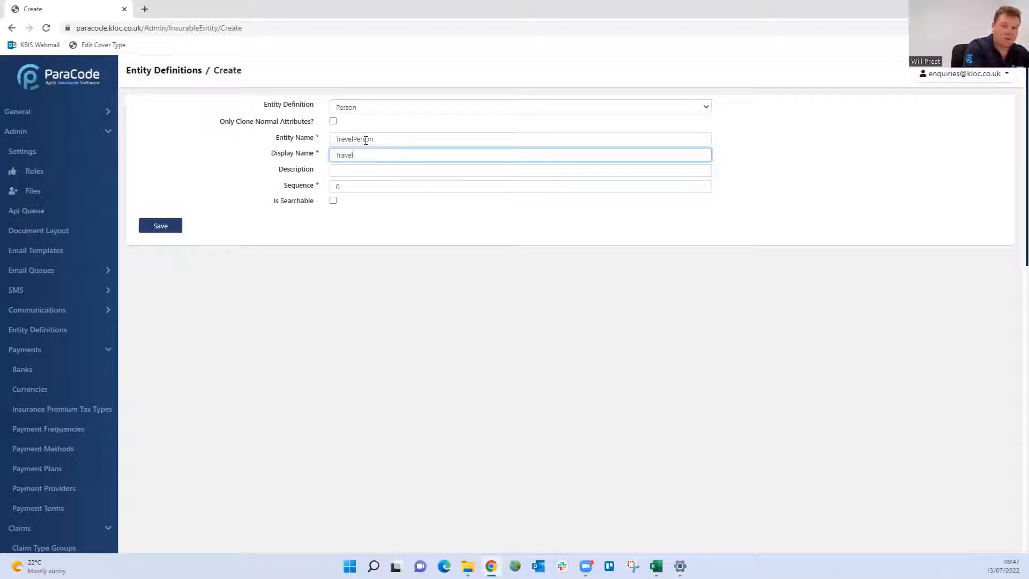
pyautogui.write(' Person')
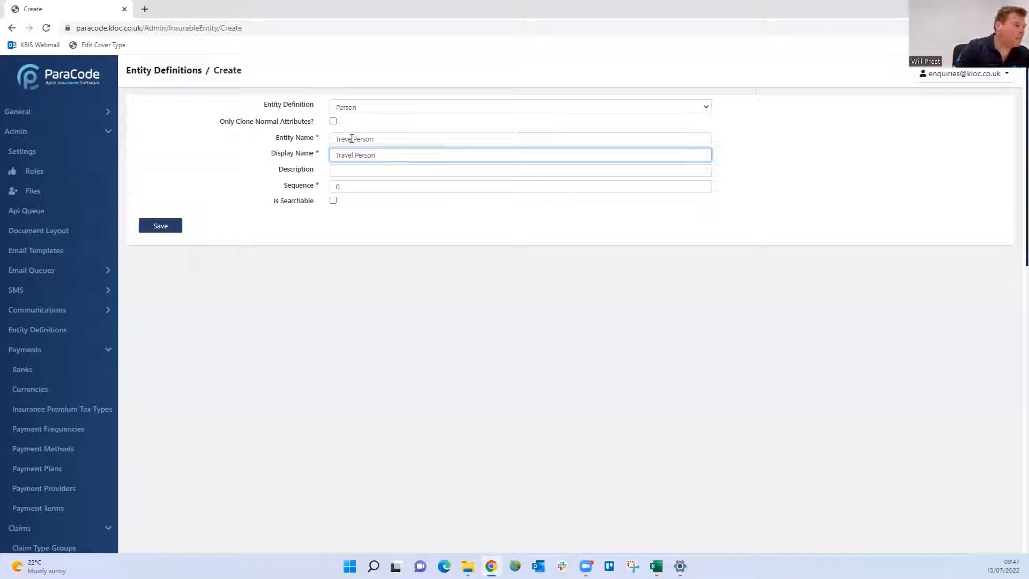
pyautogui.click(379, 139)
pyautogui.press('BackSpace')
pyautogui.write('a')
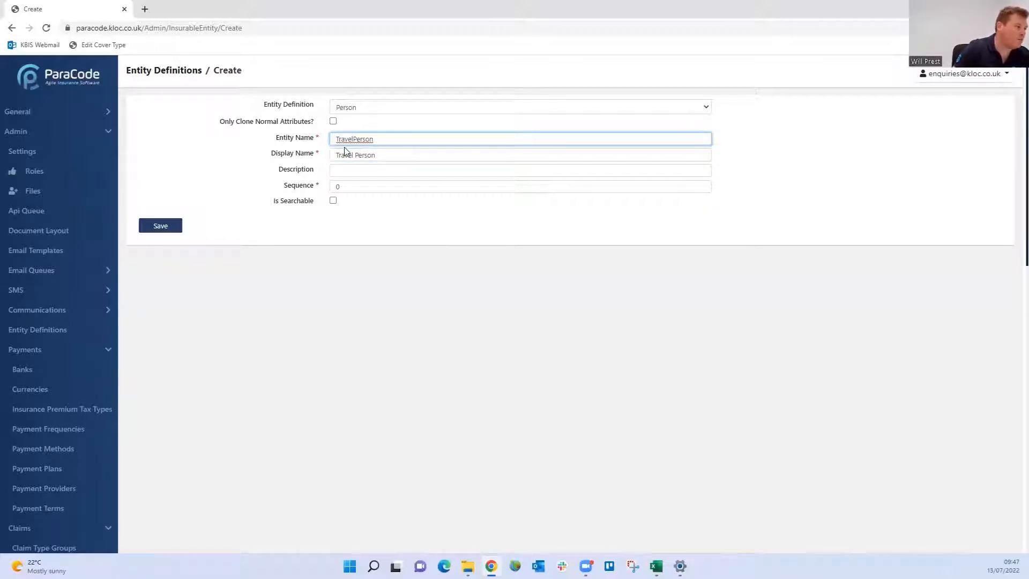
# - Copy the display name into the description as Travel Person and save the new entity definition
pyautogui.press('Tab')
pyautogui.hotkey('ctrl', 'c')
pyautogui.click(365, 170)
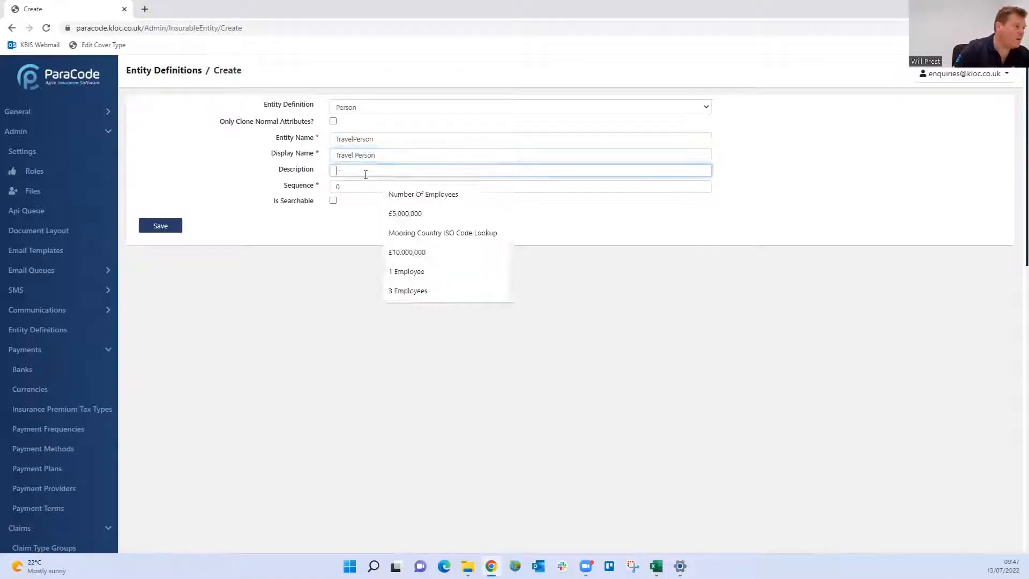
pyautogui.hotkey('ctrl', 'v')
pyautogui.click(173, 226)
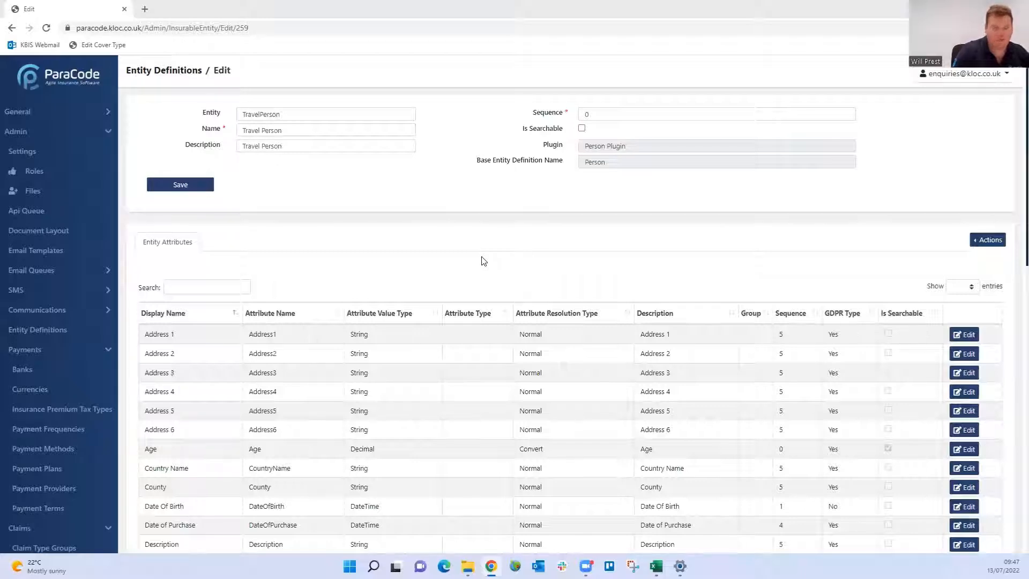
# - Start a new meta attribute on the Travel Person entity with the display name "What type of cover are you looking for?"
pyautogui.scroll(-3, 619, 270)
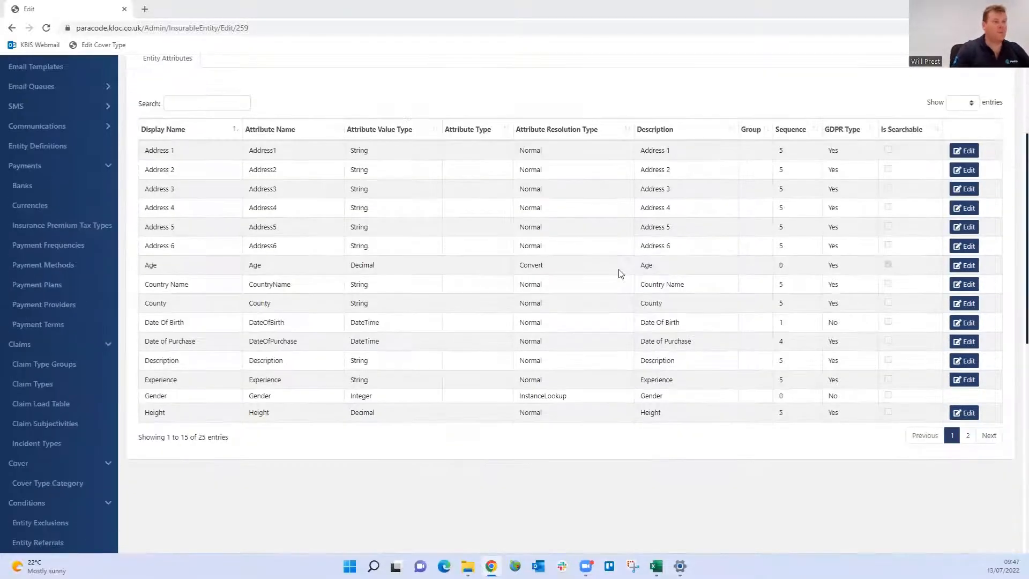
pyautogui.scroll(2, 542, 290)
pyautogui.scroll(1, 541, 290)
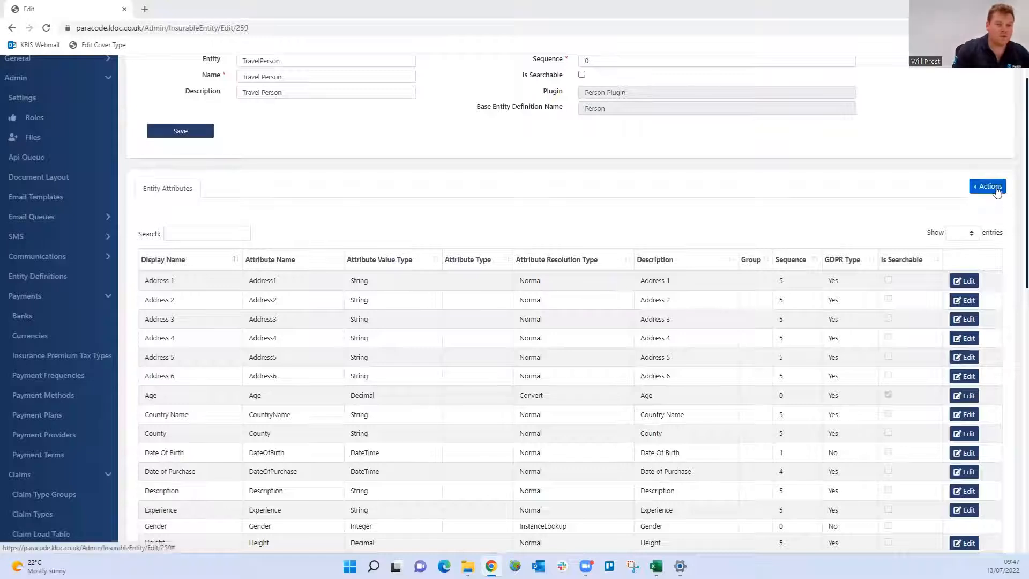
pyautogui.click(989, 187)
pyautogui.click(895, 191)
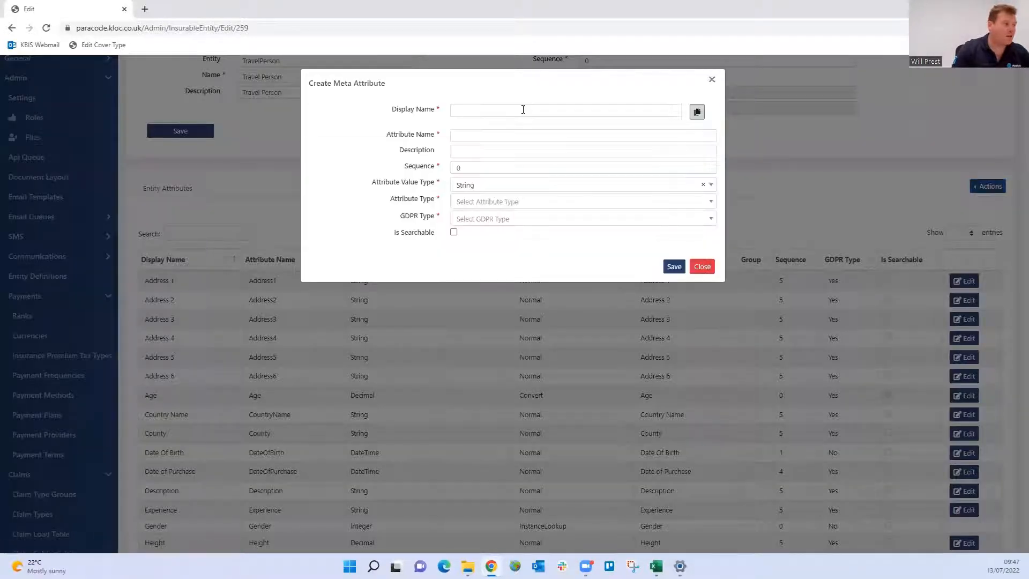
pyautogui.click(523, 109)
pyautogui.write('What ty')
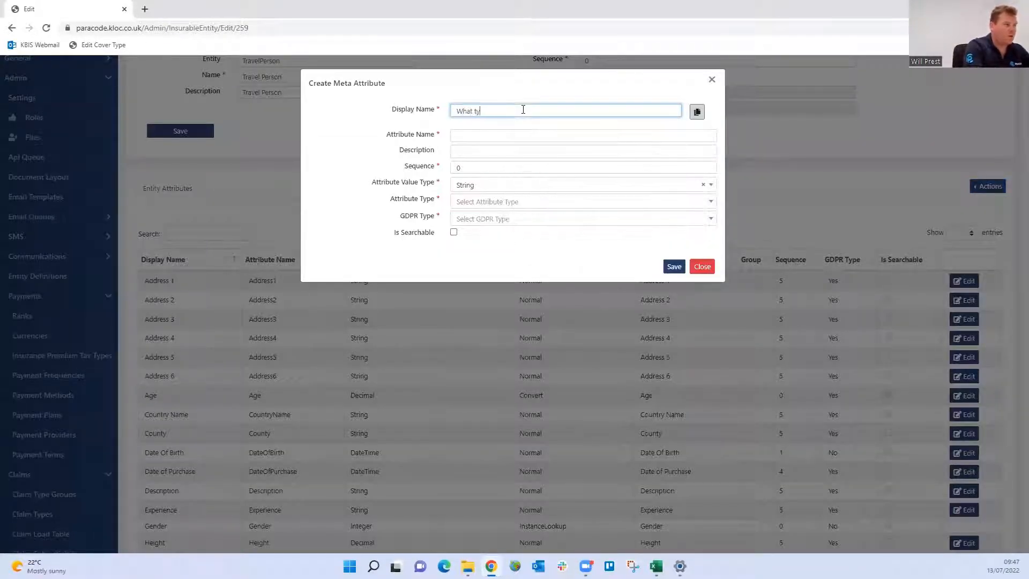
pyautogui.write('pe of ')
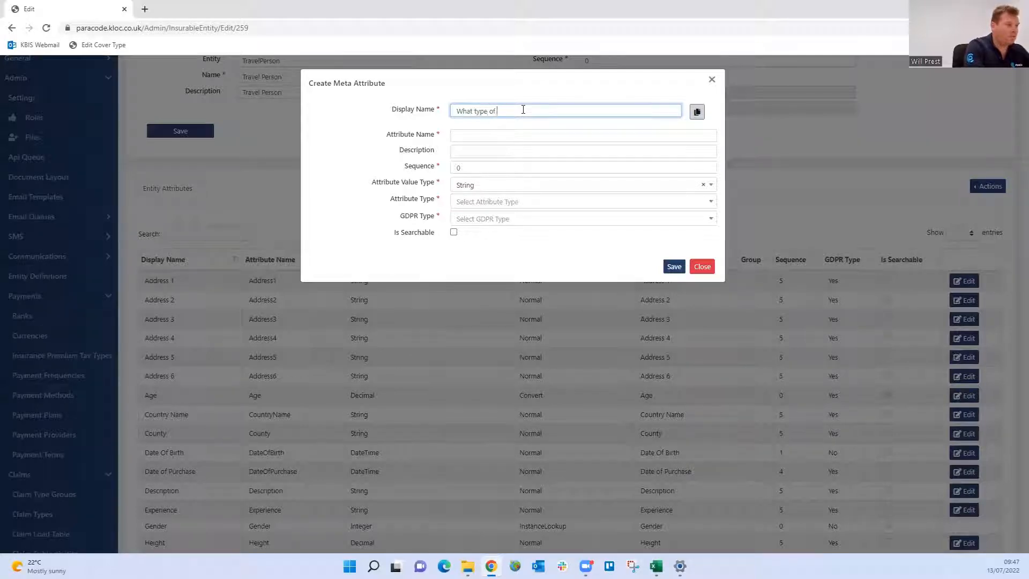
pyautogui.write('cover are you ')
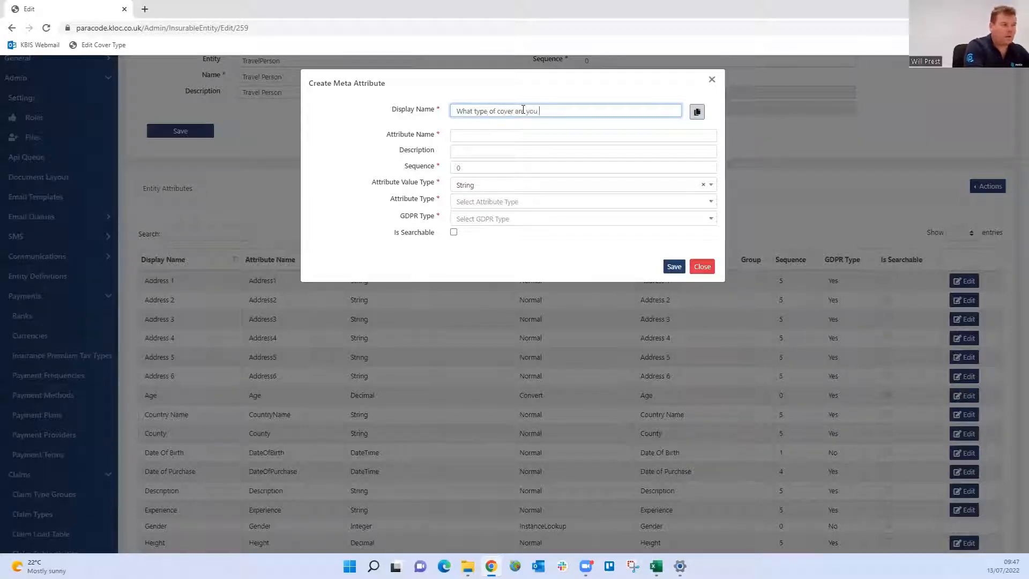
pyautogui.write('looking for?')
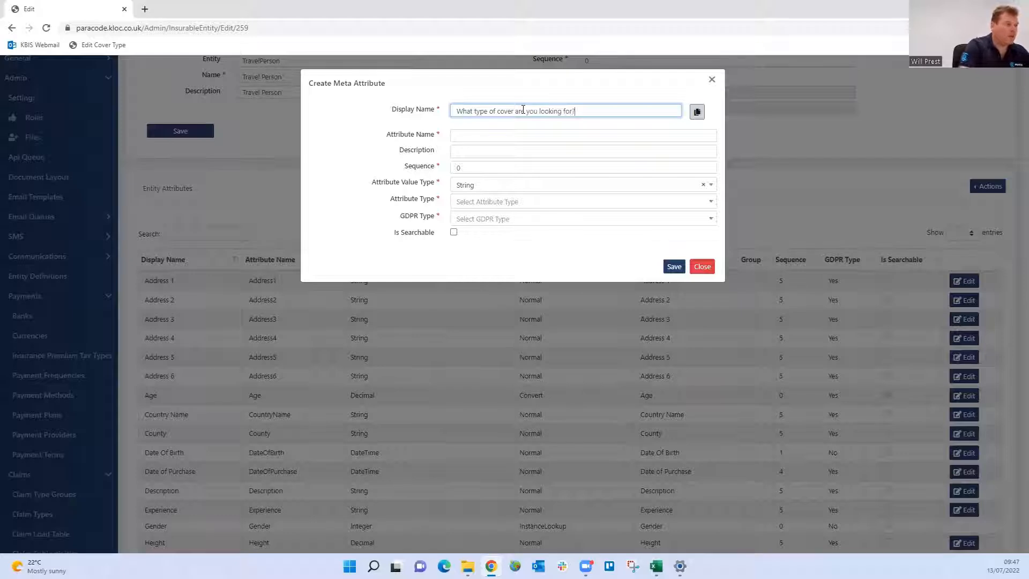
# - Set the attribute name to TypeOfCover and copy the display name "What type of cover are you looking for?" into the description
pyautogui.press('Tab')
pyautogui.write('Type')
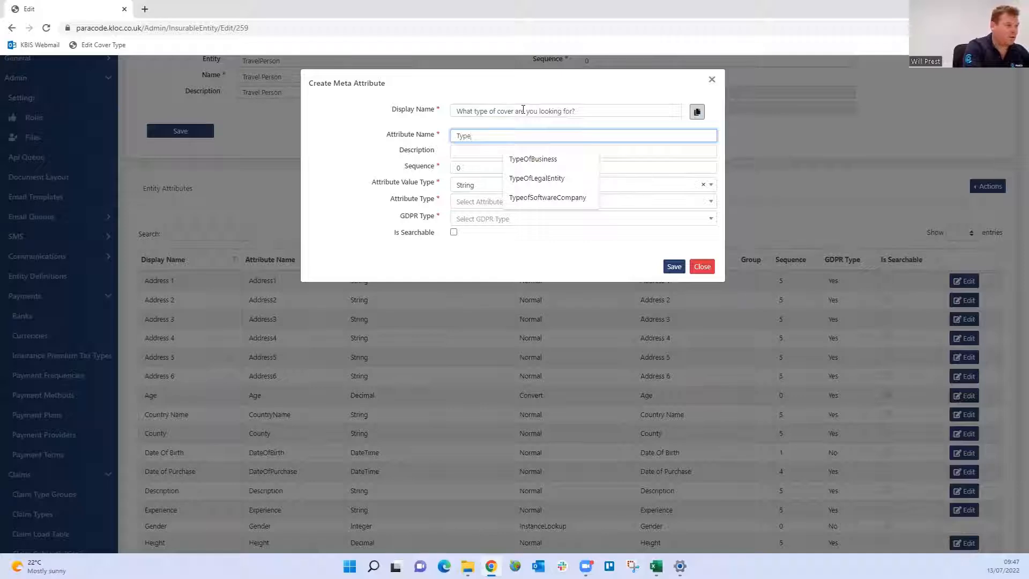
pyautogui.write('OfCover')
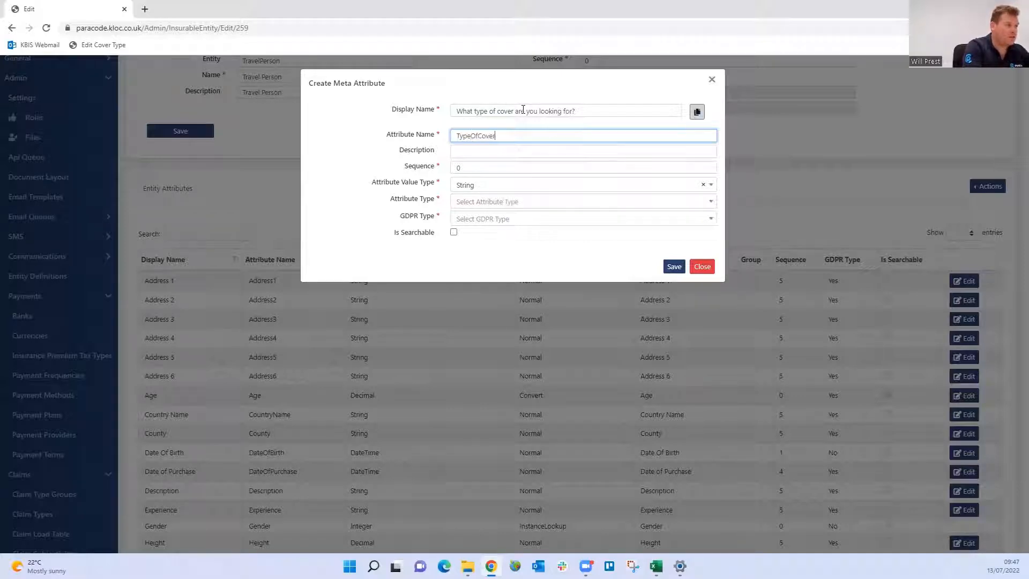
pyautogui.moveTo(602, 109); pyautogui.dragTo(358, 108)
pyautogui.hotkey('ctrl', 'c')
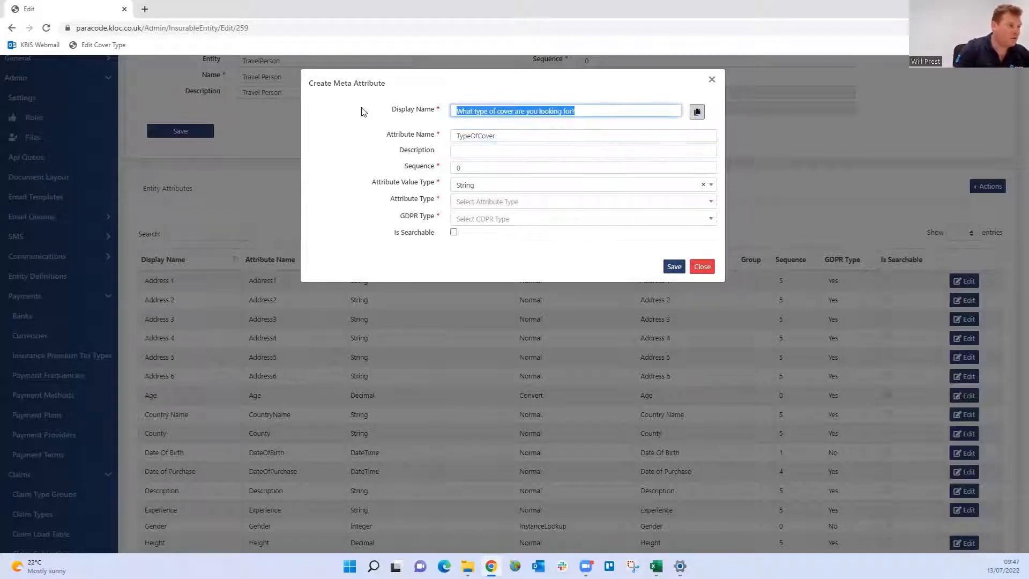
pyautogui.click(479, 150)
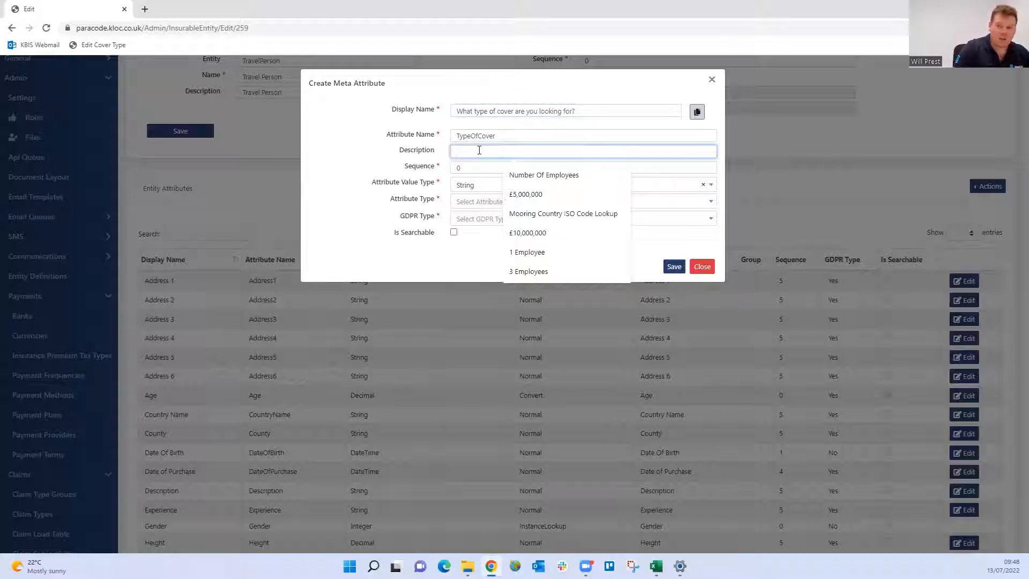
pyautogui.hotkey('ctrl', 'v')
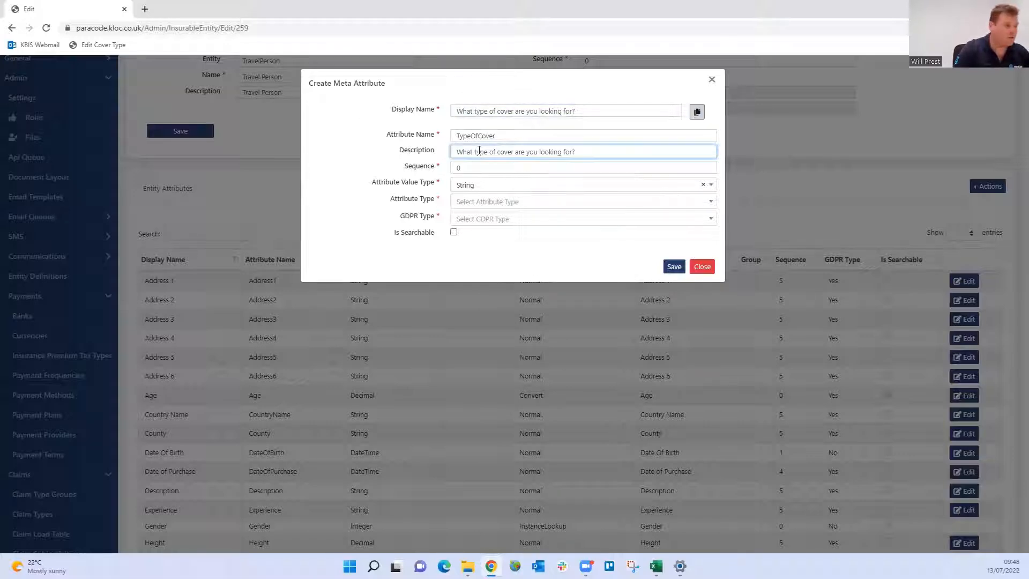
# - Review the available attribute value types for the cover question and choose String
pyautogui.click(498, 186)
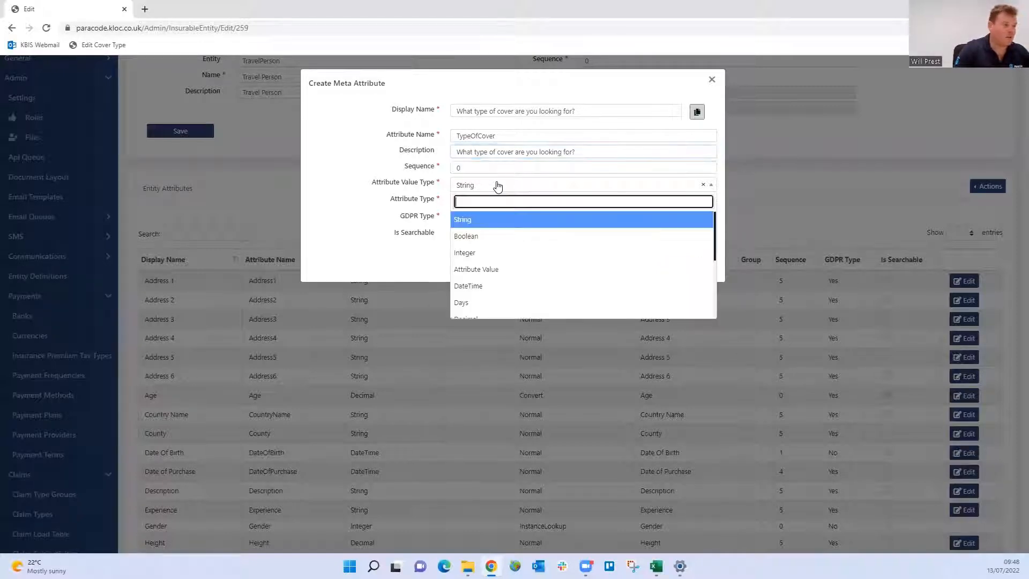
pyautogui.click(498, 186)
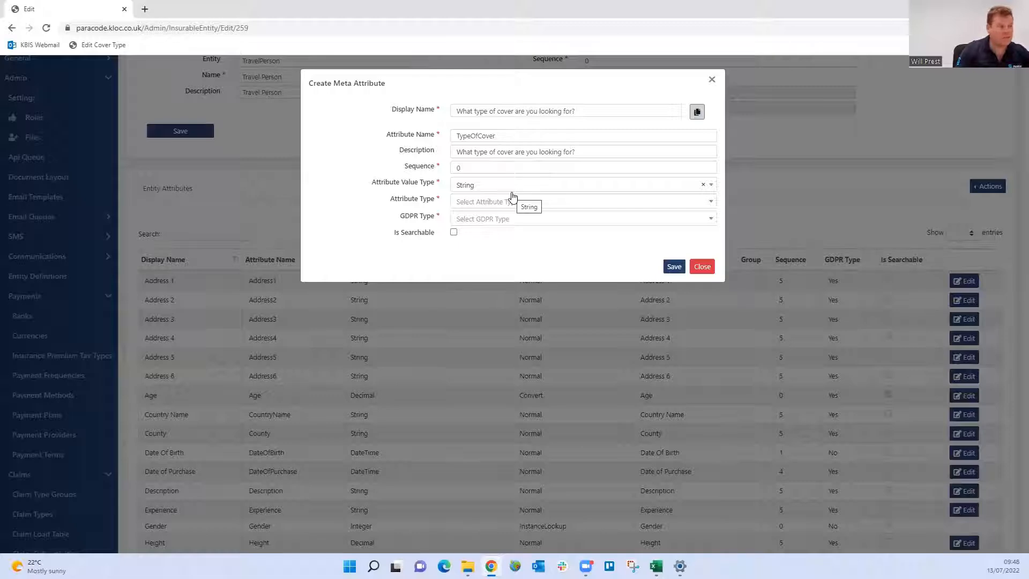
pyautogui.click(515, 191)
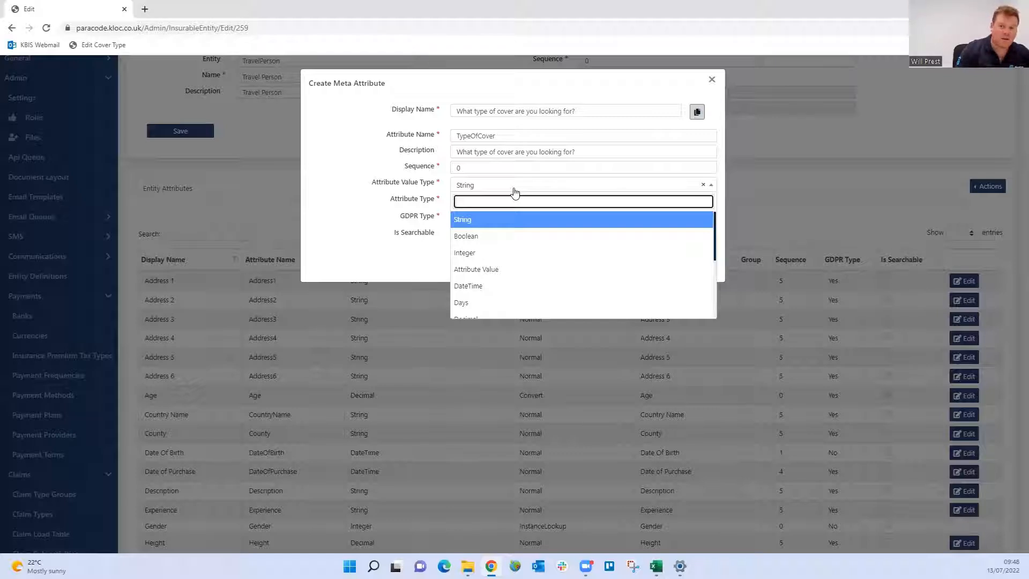
pyautogui.scroll(-1, 518, 274)
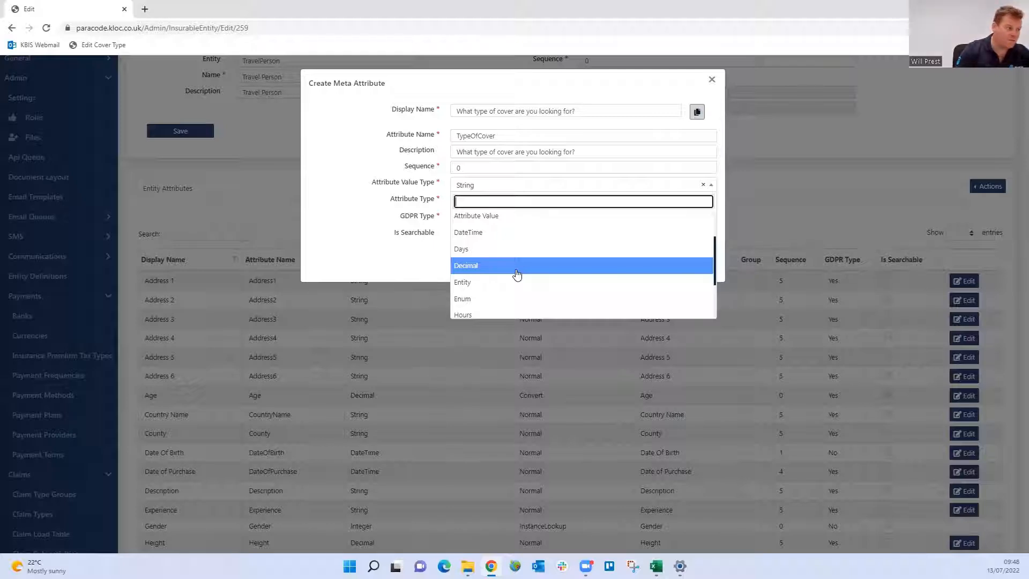
pyautogui.scroll(1, 525, 262)
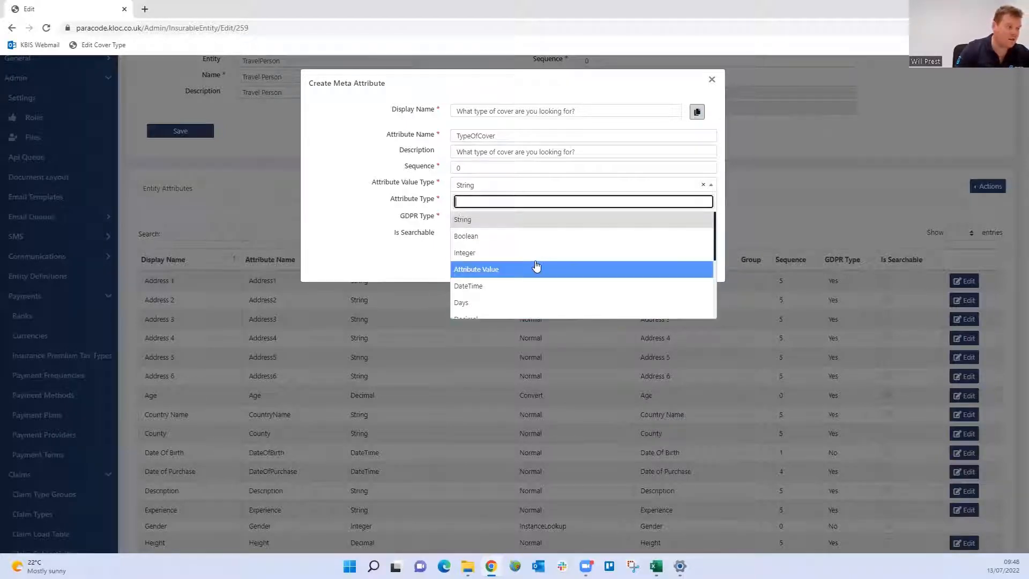
pyautogui.click(491, 220)
# - Set the attribute type to Lookup value and the GDPR type to Yes, and save the TypeOfCover attribute
pyautogui.click(486, 206)
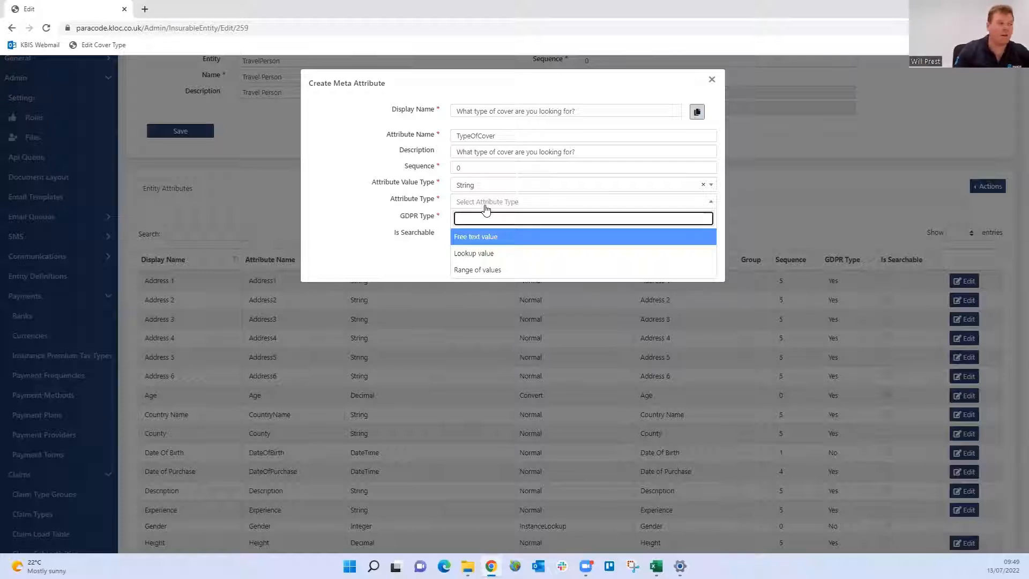
pyautogui.click(498, 253)
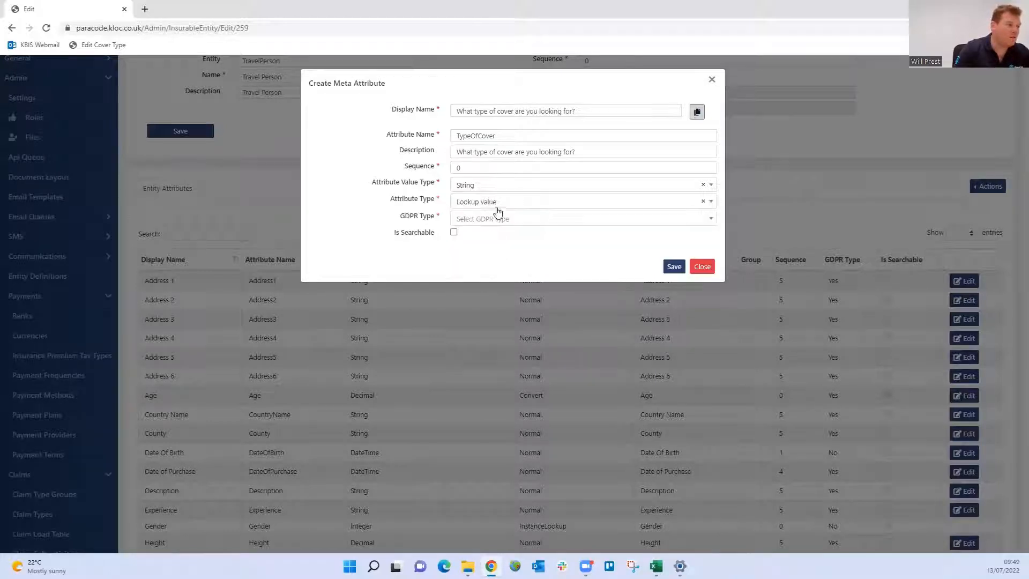
pyautogui.click(495, 222)
pyautogui.click(496, 287)
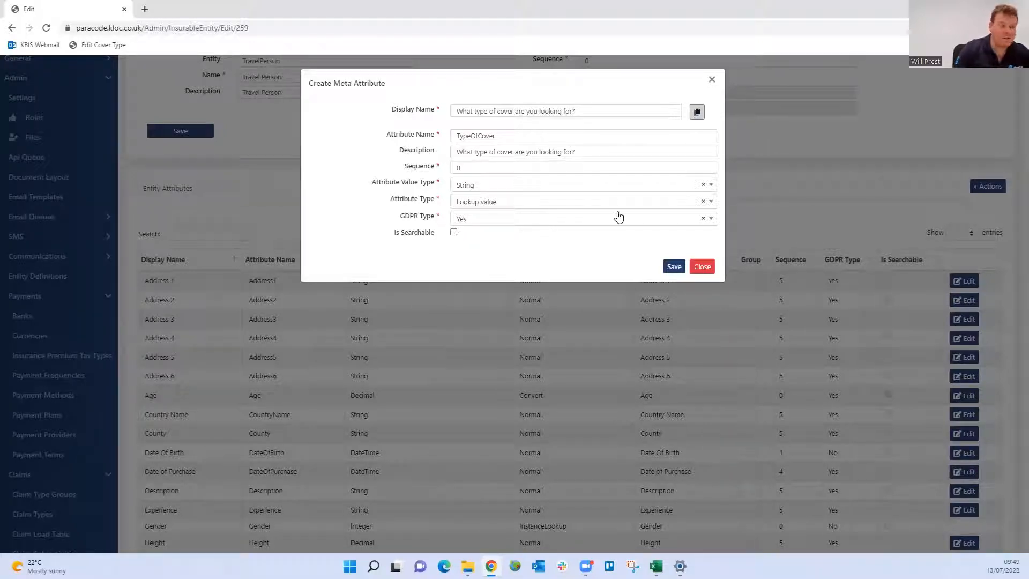
pyautogui.click(674, 266)
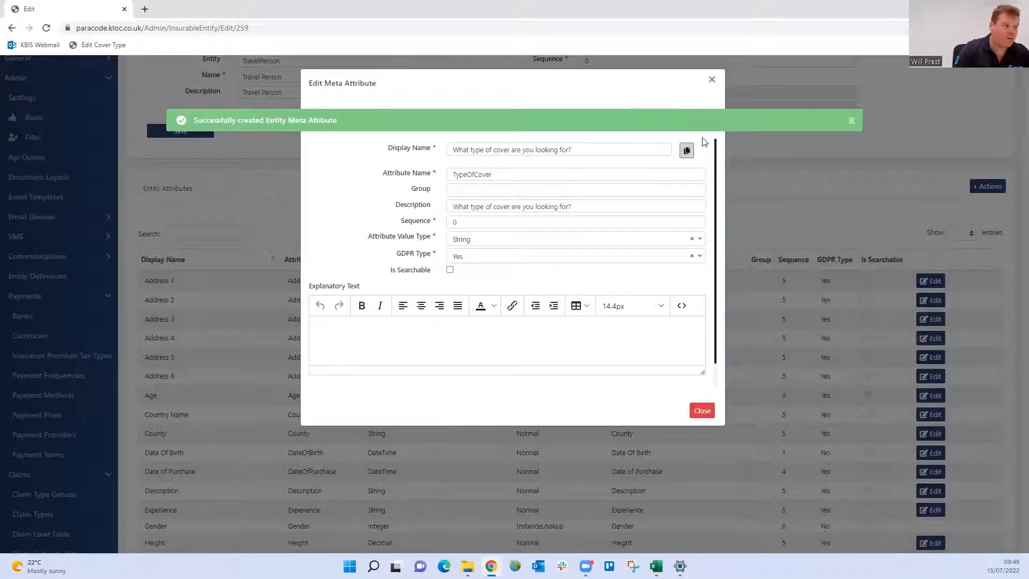
# - Add Single Trip as a lookup value of the TypeOfCover attribute
pyautogui.click(852, 121)
pyautogui.click(698, 118)
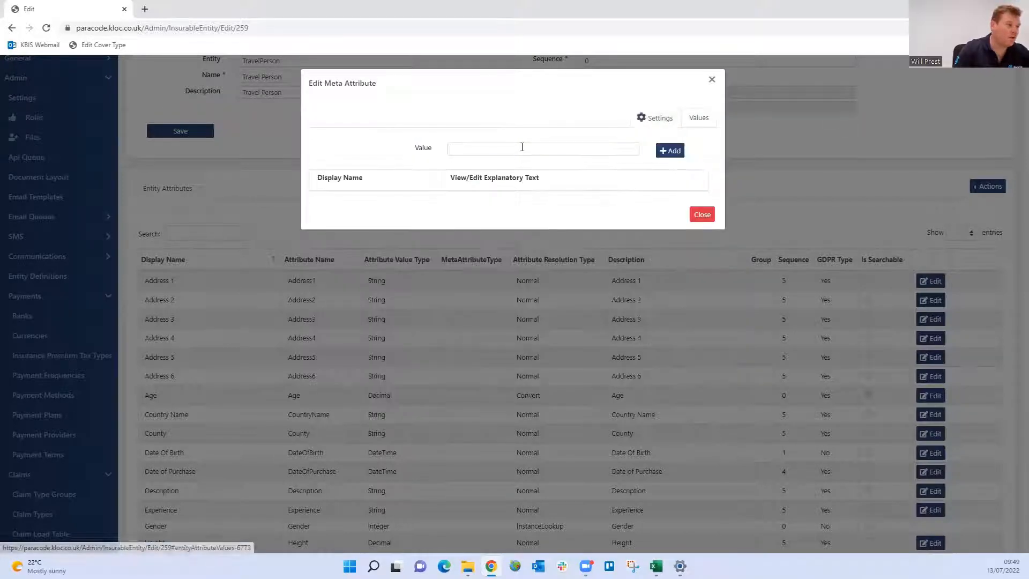
pyautogui.click(522, 147)
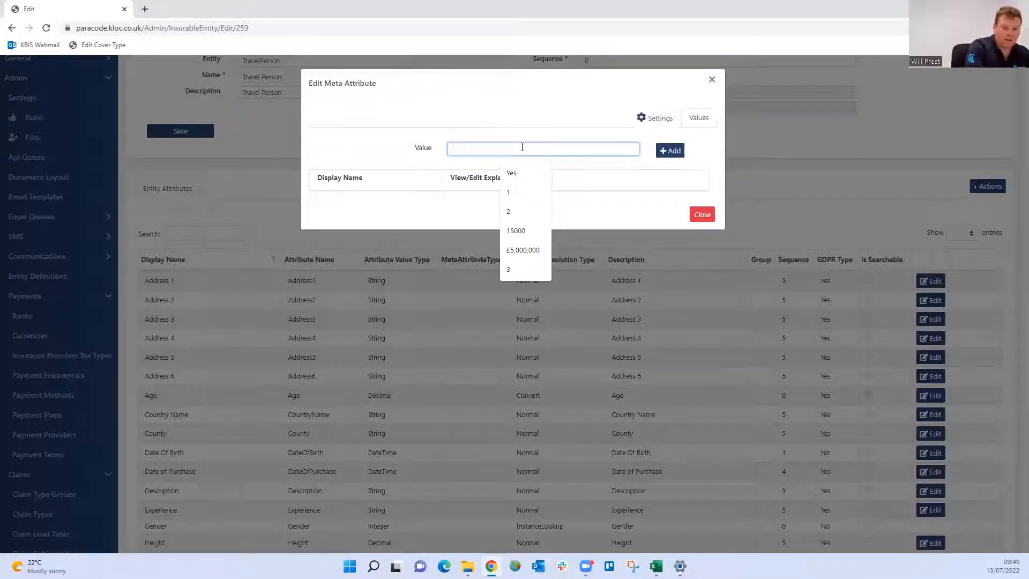
pyautogui.write('Single Tr')
pyautogui.write('ip')
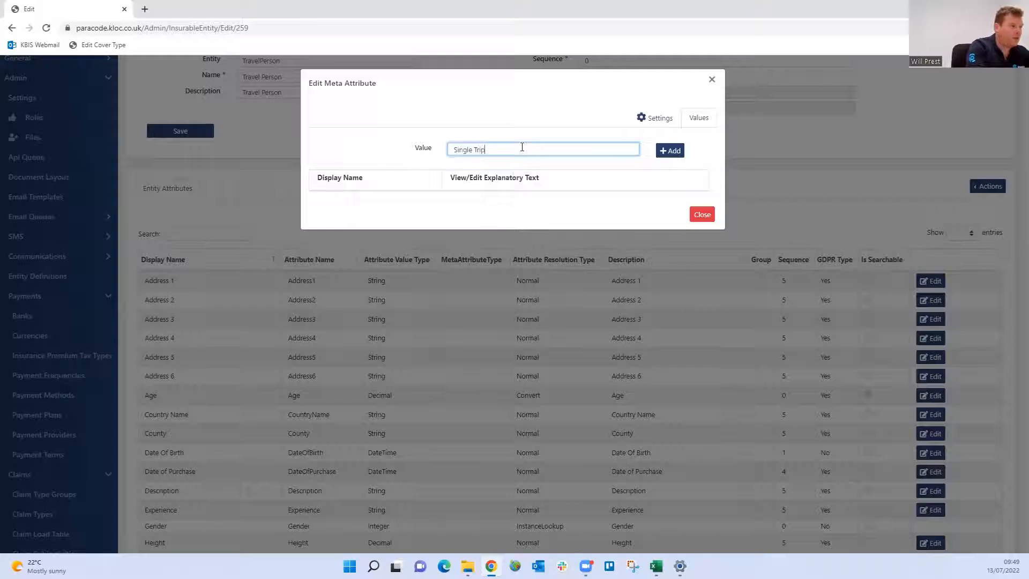
pyautogui.press('Return')
# - Add Annual Multi Trip as another lookup value of TypeOfCover and close the attribute's editor
pyautogui.hotkey('ctrl', 'a')
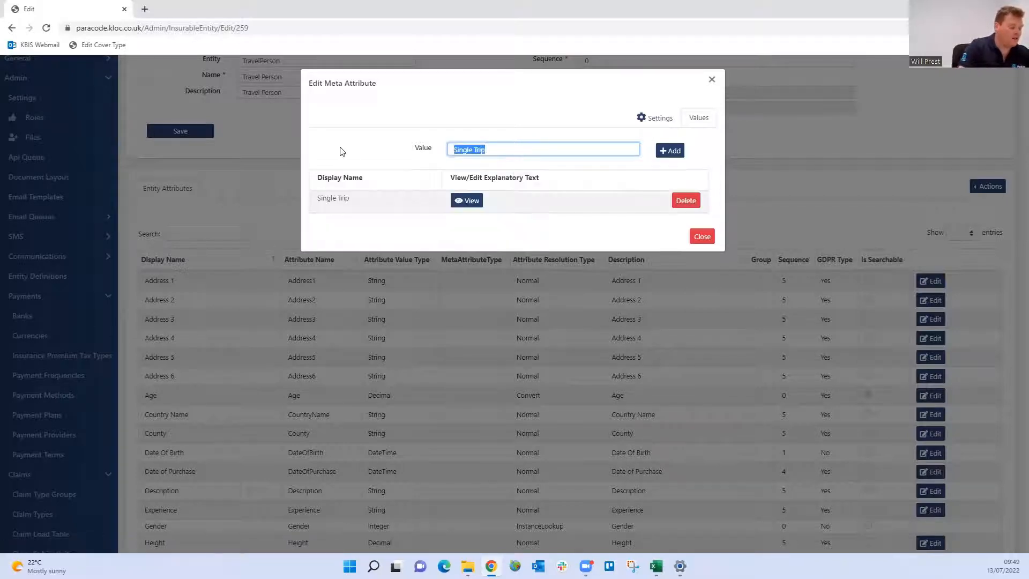
pyautogui.write('Annual Mul')
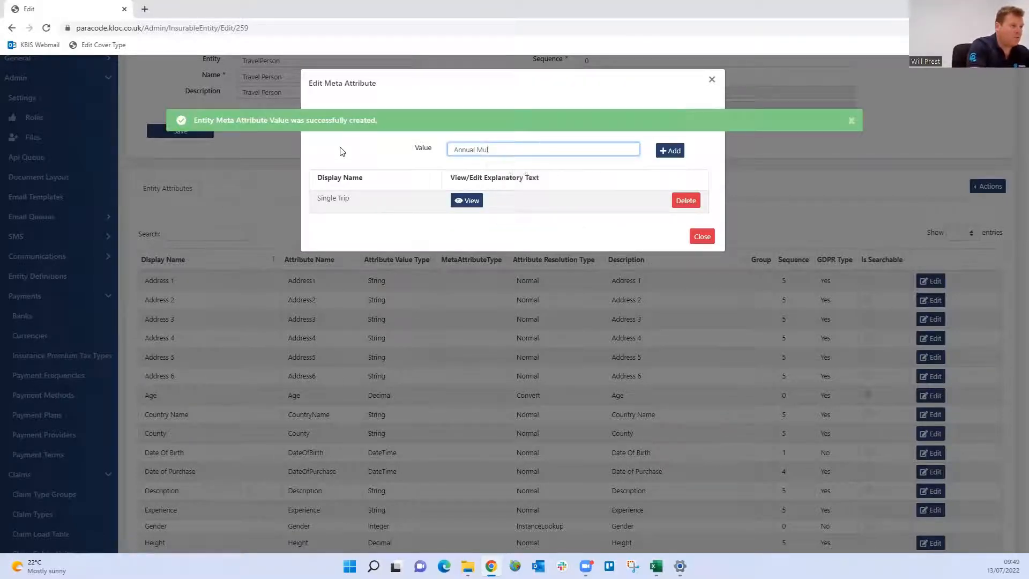
pyautogui.write('ti Trip')
pyautogui.press('Return')
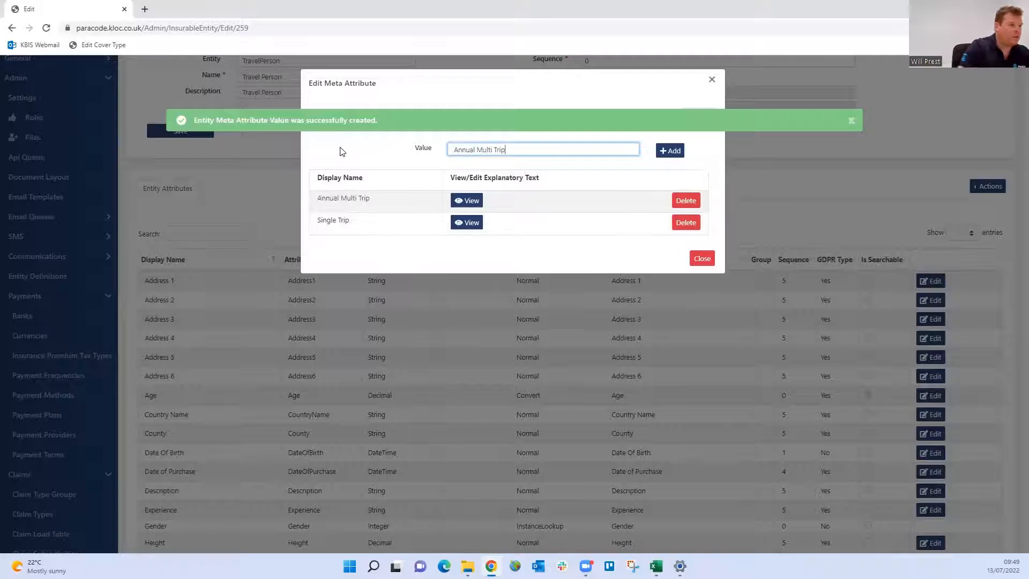
pyautogui.click(712, 79)
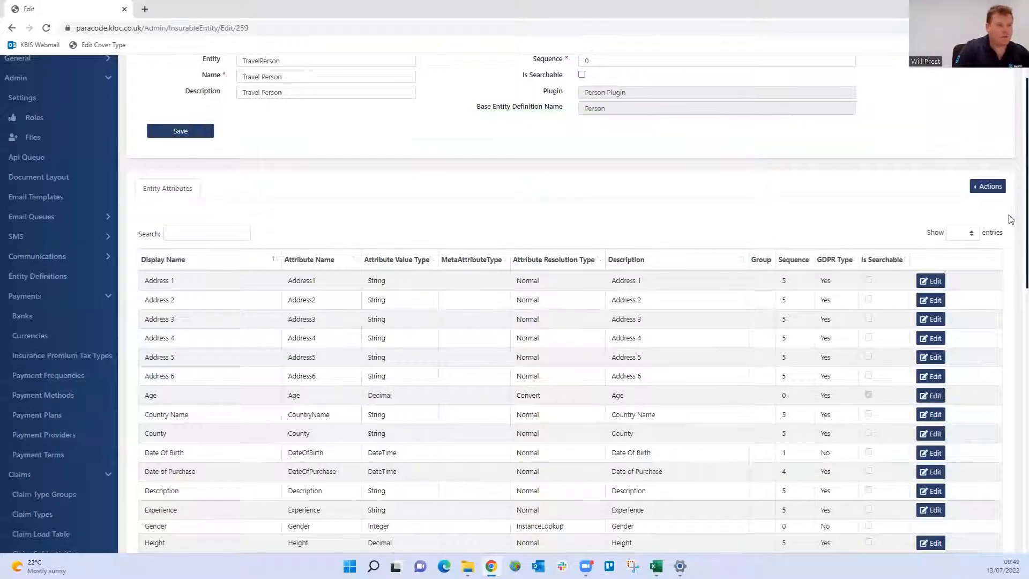
# - Start another meta attribute on the Travel Person entity with the display name "Where are you going?"
pyautogui.click(995, 194)
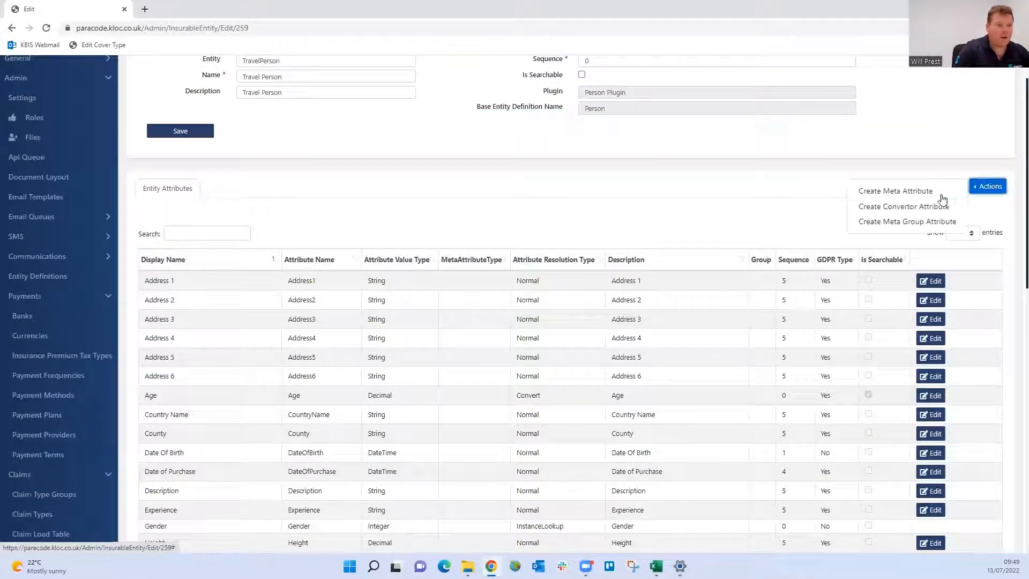
pyautogui.click(875, 193)
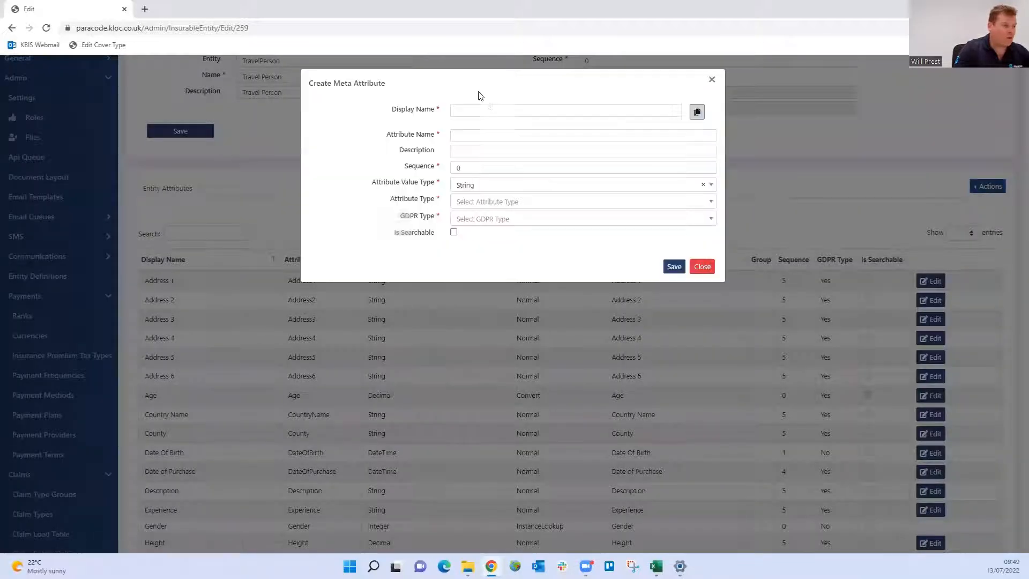
pyautogui.click(504, 109)
pyautogui.write('Where ')
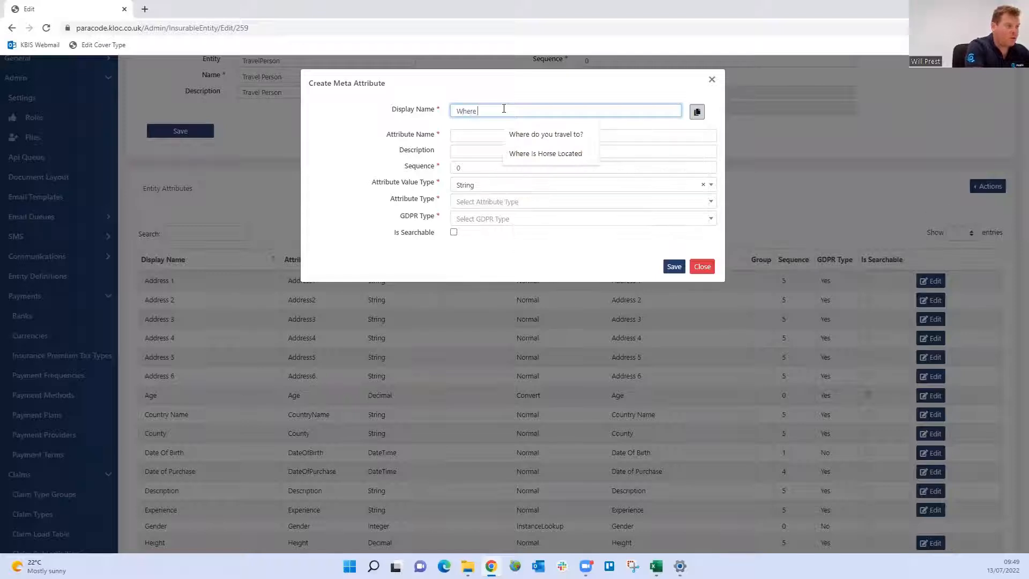
pyautogui.write('are you going')
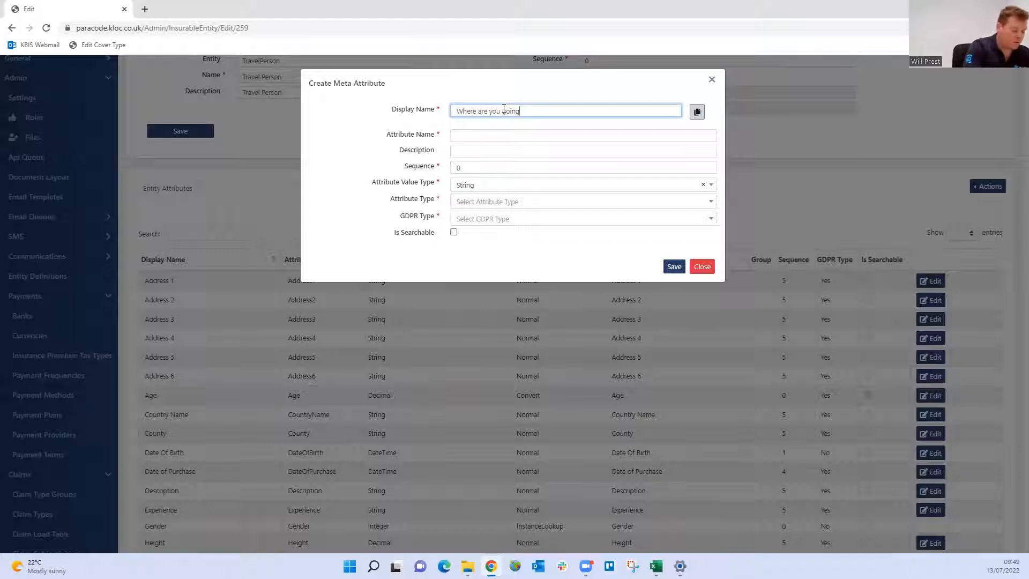
pyautogui.write('?')
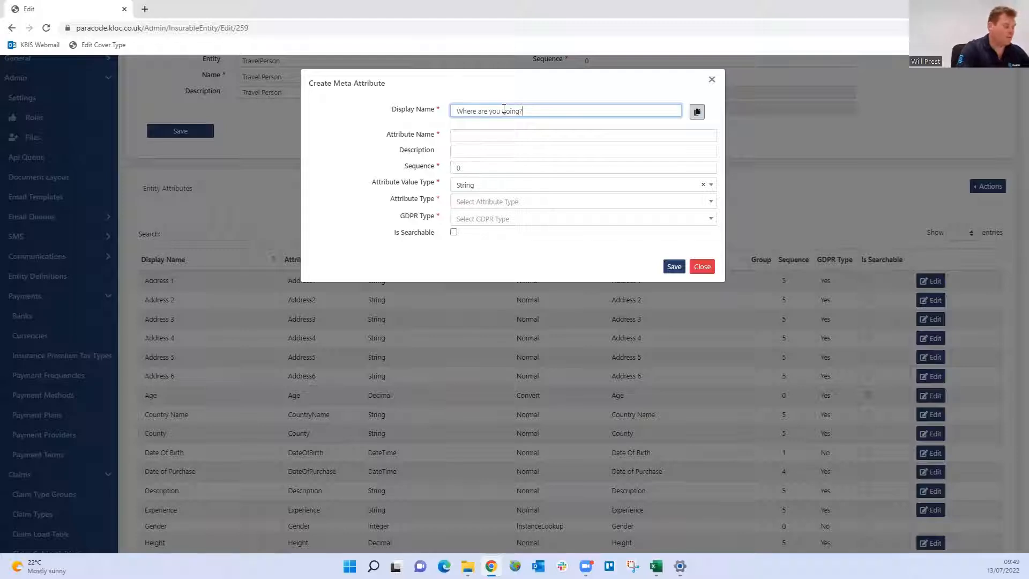
# - Set the attribute name to ListOfCountries and copy the display name "Where are you going?" into the description
pyautogui.press('Tab')
pyautogui.write('List')
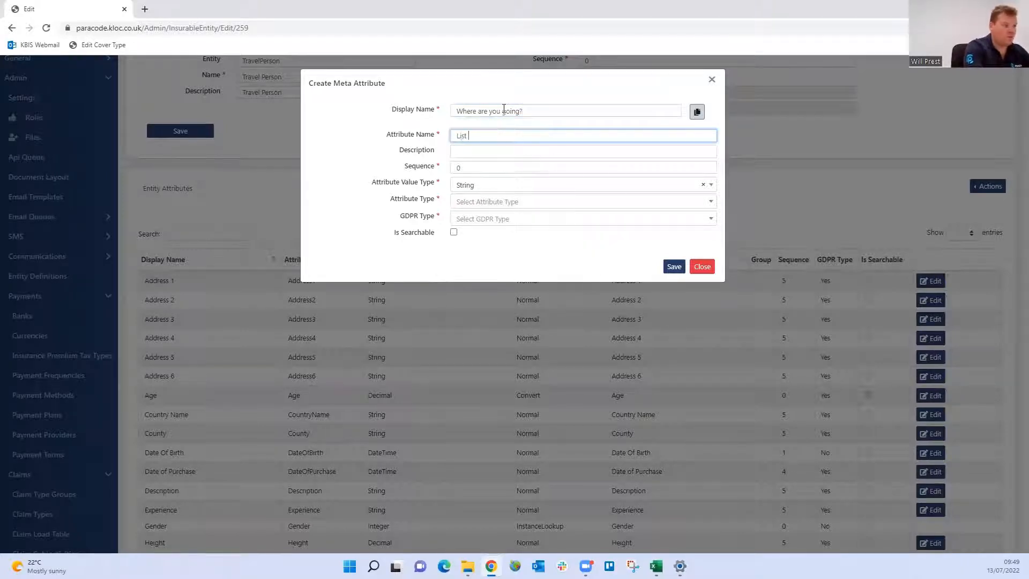
pyautogui.press('BackSpace')
pyautogui.press('BackSpace')
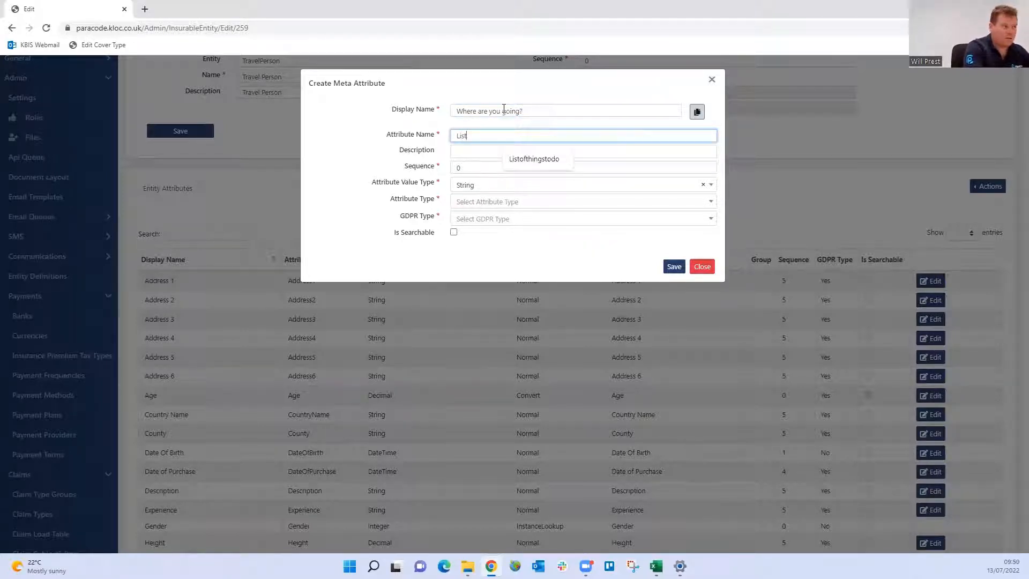
pyautogui.write('OfCountries')
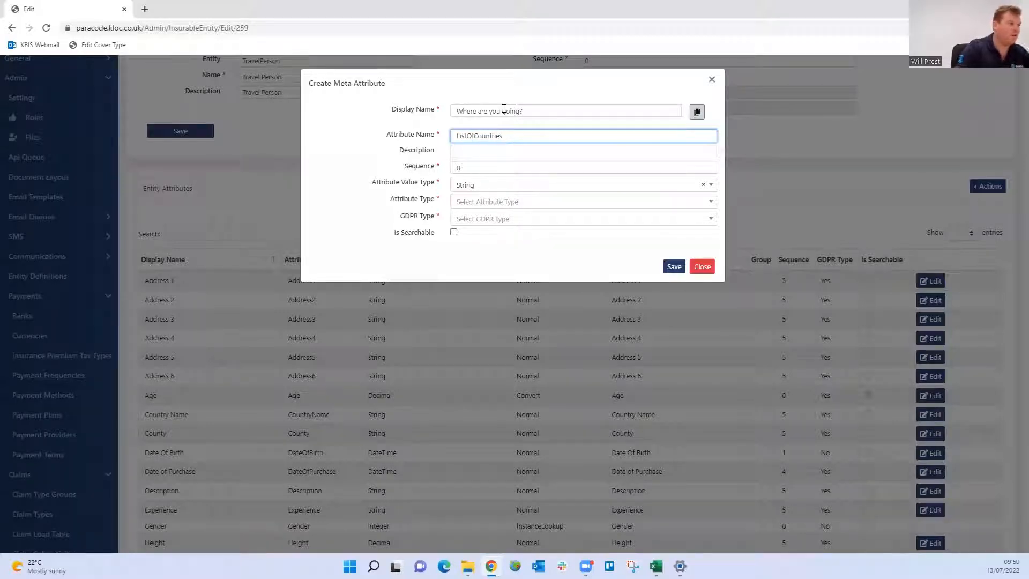
pyautogui.moveTo(543, 113); pyautogui.dragTo(344, 114)
pyautogui.hotkey('ctrl', 'c')
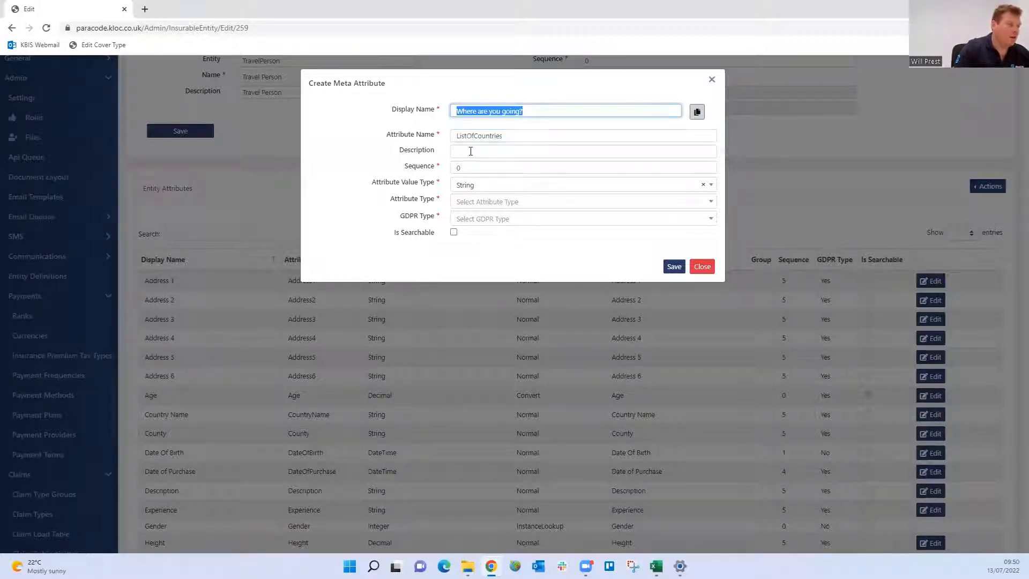
pyautogui.click(471, 151)
pyautogui.hotkey('ctrl', 'v')
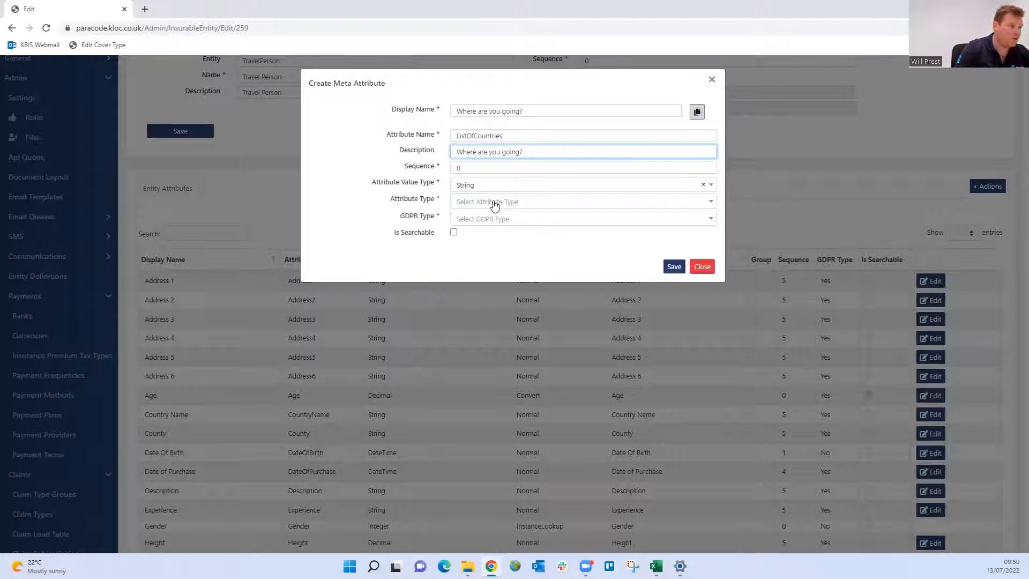
# - Give ListOfCountries the attribute type Lookup value and GDPR type Yes, and save the new attribute
pyautogui.click(492, 202)
pyautogui.click(506, 254)
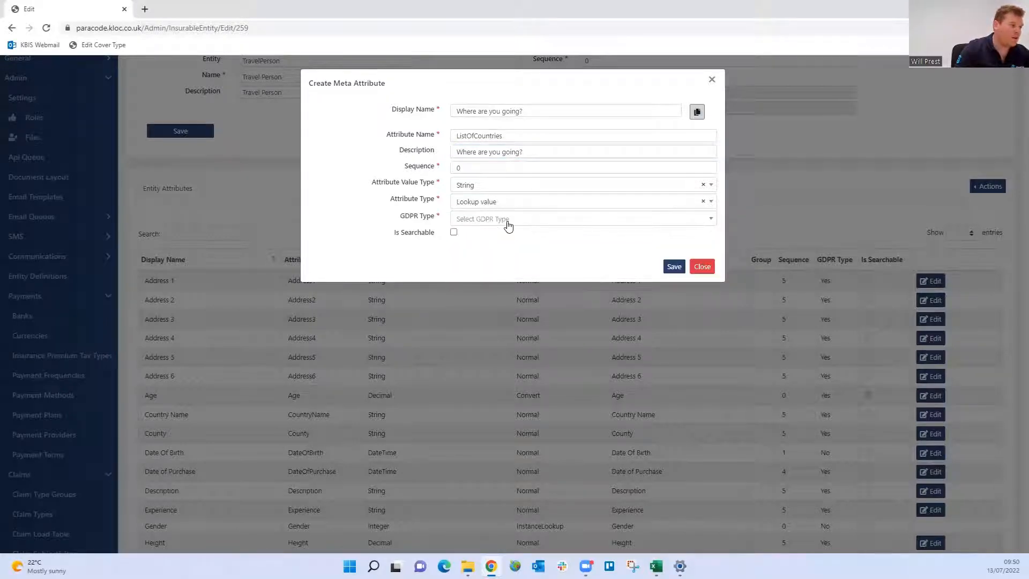
pyautogui.click(507, 219)
pyautogui.click(508, 287)
pyautogui.click(673, 267)
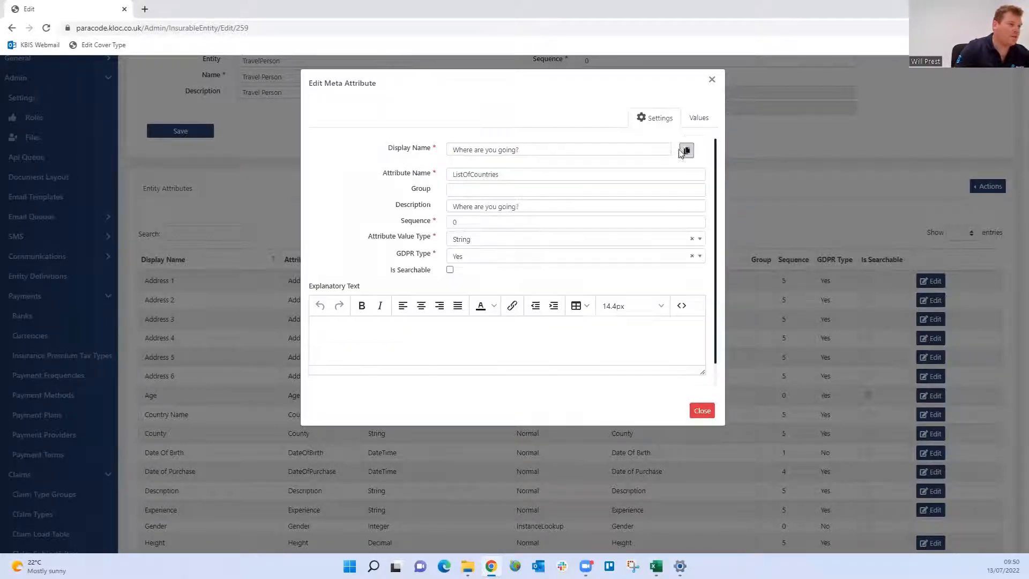
# - Open the values of the ListOfCountries attribute and add Albania as its first lookup value
pyautogui.click(695, 119)
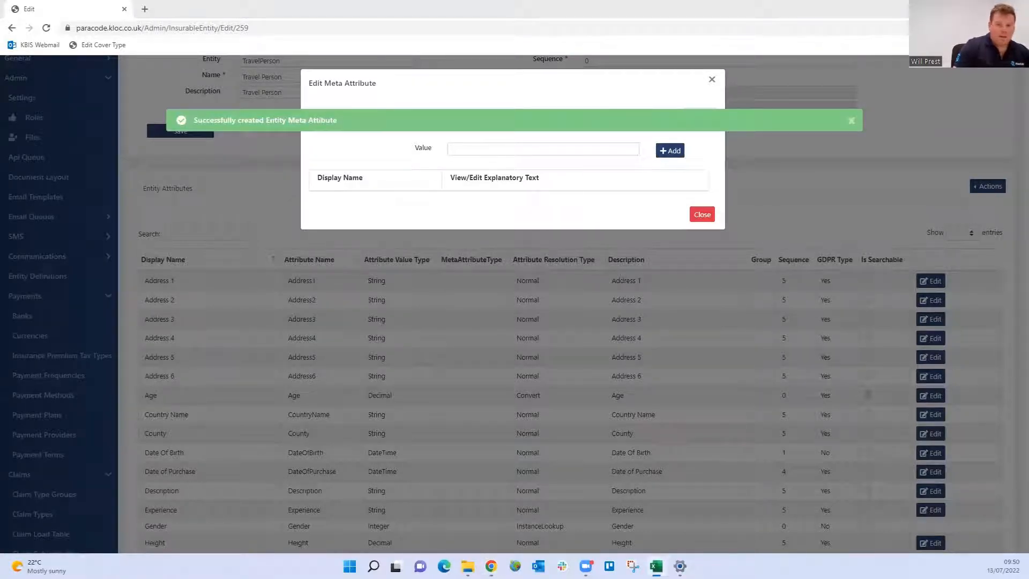
pyautogui.click(502, 147)
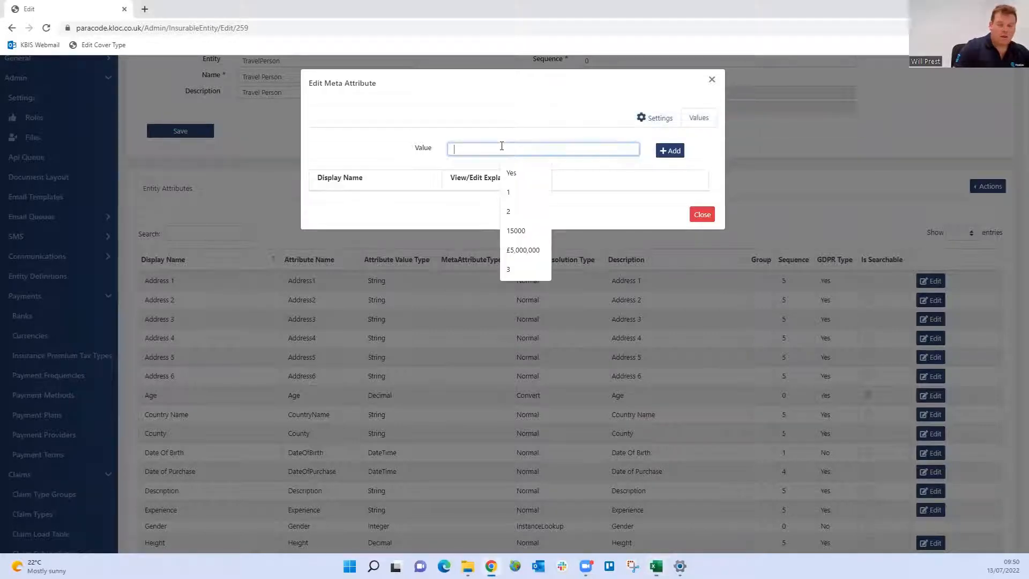
pyautogui.write('Al')
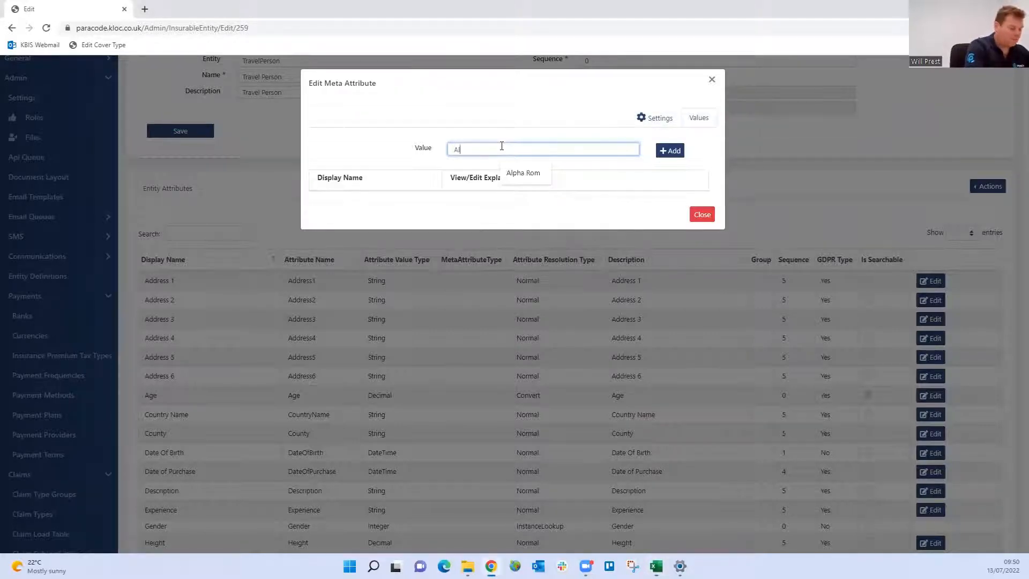
pyautogui.write('bania')
pyautogui.press('Return')
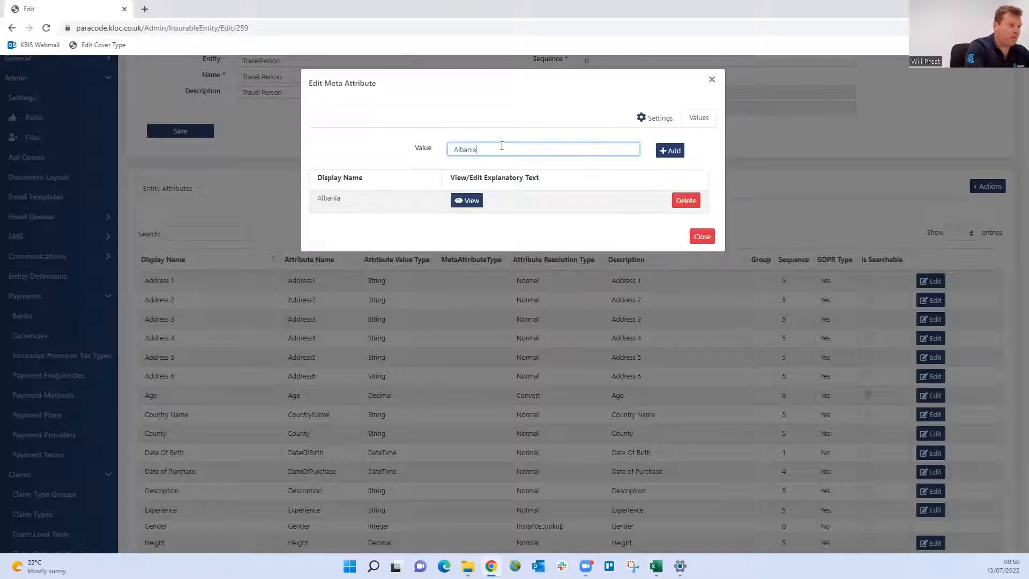
# - Add Argentina as another lookup value of ListOfCountries
pyautogui.press('BackSpace')
pyautogui.press('BackSpace')
pyautogui.press('BackSpace')
pyautogui.press('BackSpace')
pyautogui.press('BackSpace')
pyautogui.press('BackSpace')
pyautogui.press('BackSpace')
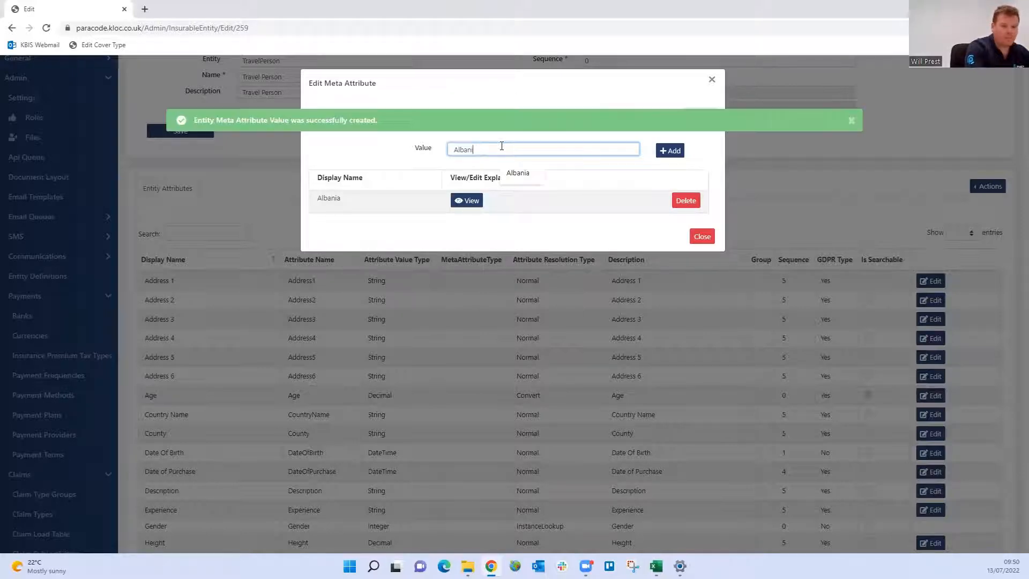
pyautogui.write('Argentia')
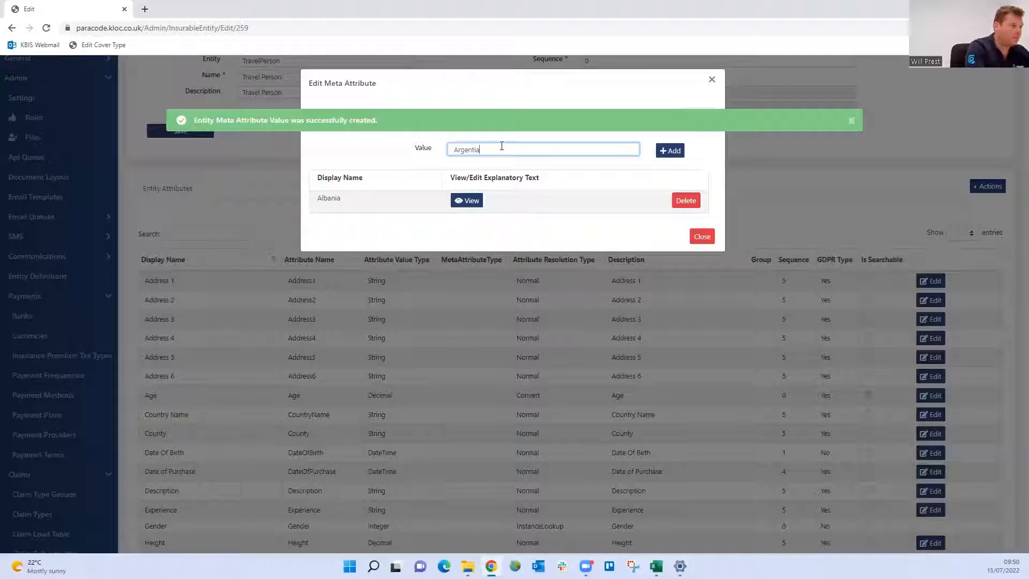
pyautogui.press('BackSpace')
pyautogui.write('na')
pyautogui.press('Return')
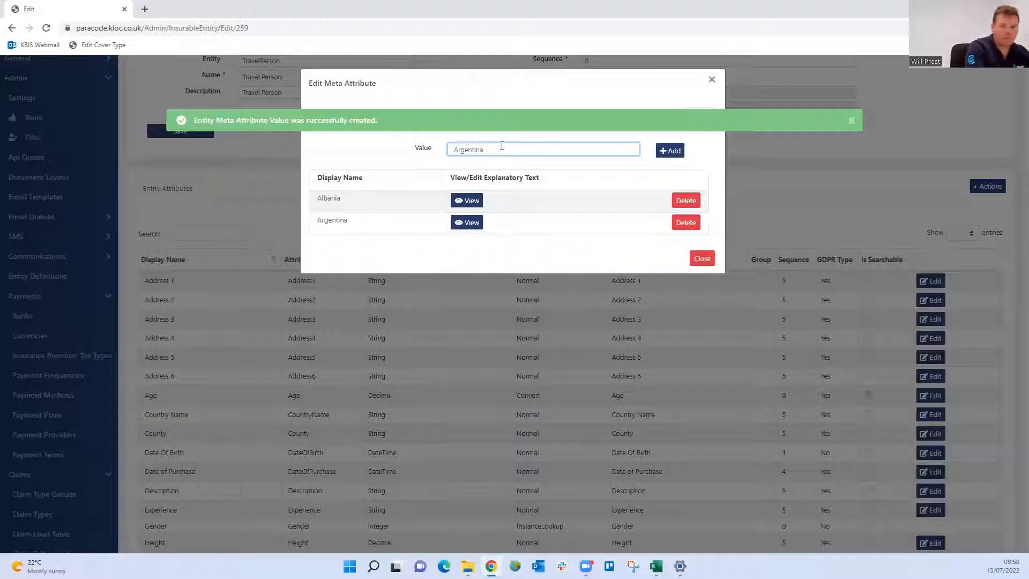
# - Add Armenia to the lookup values of the "Where are you going?" attribute
pyautogui.press('BackSpace')
pyautogui.press('BackSpace')
pyautogui.press('BackSpace')
pyautogui.press('BackSpace')
pyautogui.press('BackSpace')
pyautogui.press('BackSpace')
pyautogui.press('BackSpace')
pyautogui.press('BackSpace')
pyautogui.press('BackSpace')
pyautogui.write('Ar')
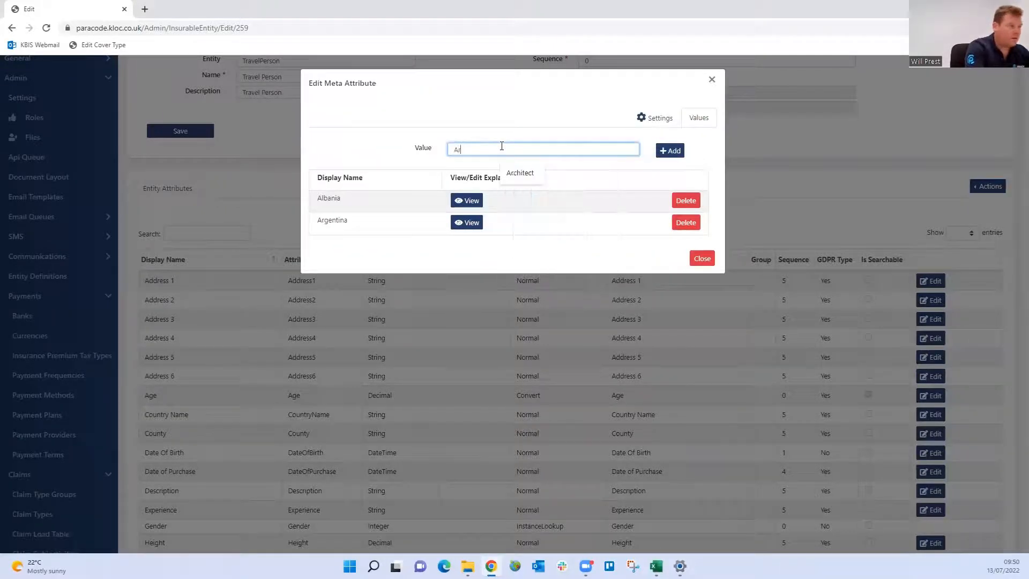
pyautogui.write('menia')
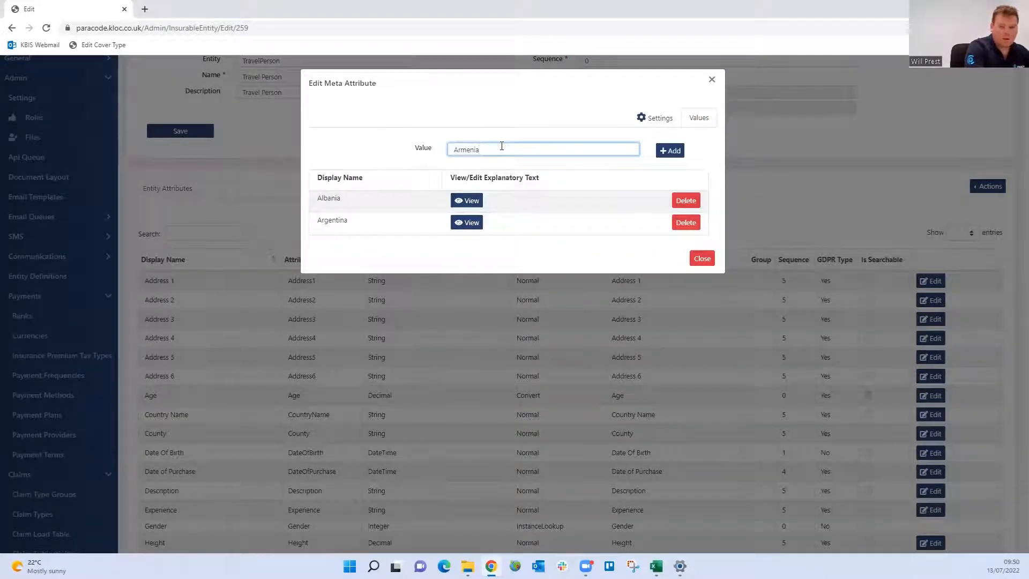
pyautogui.press('Return')
# - Add Australia as a further lookup value of ListOfCountries
pyautogui.press('BackSpace')
pyautogui.press('BackSpace')
pyautogui.press('BackSpace')
pyautogui.press('BackSpace')
pyautogui.press('BackSpace')
pyautogui.press('BackSpace')
pyautogui.press('BackSpace')
pyautogui.write('Austr')
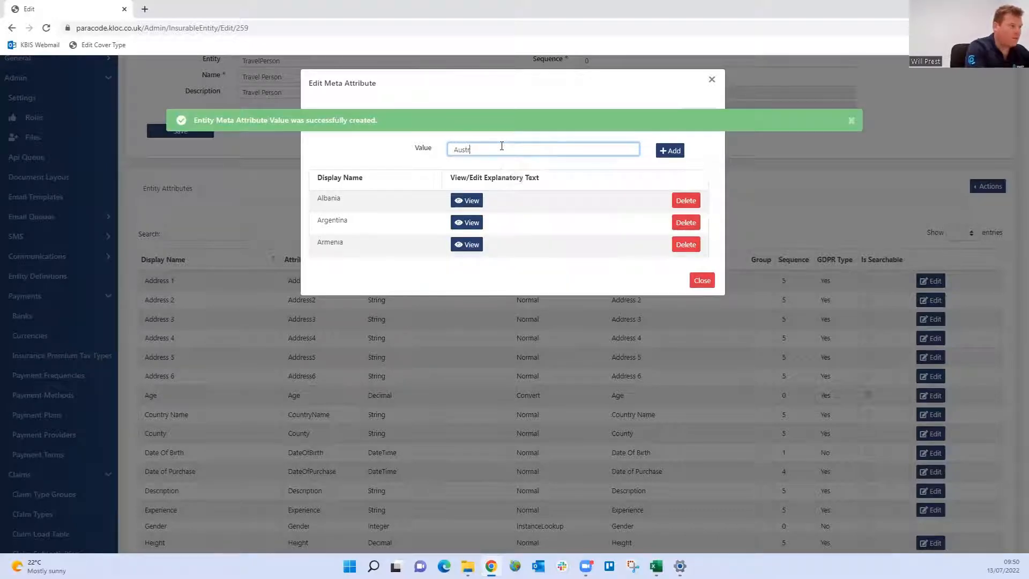
pyautogui.write('ali')
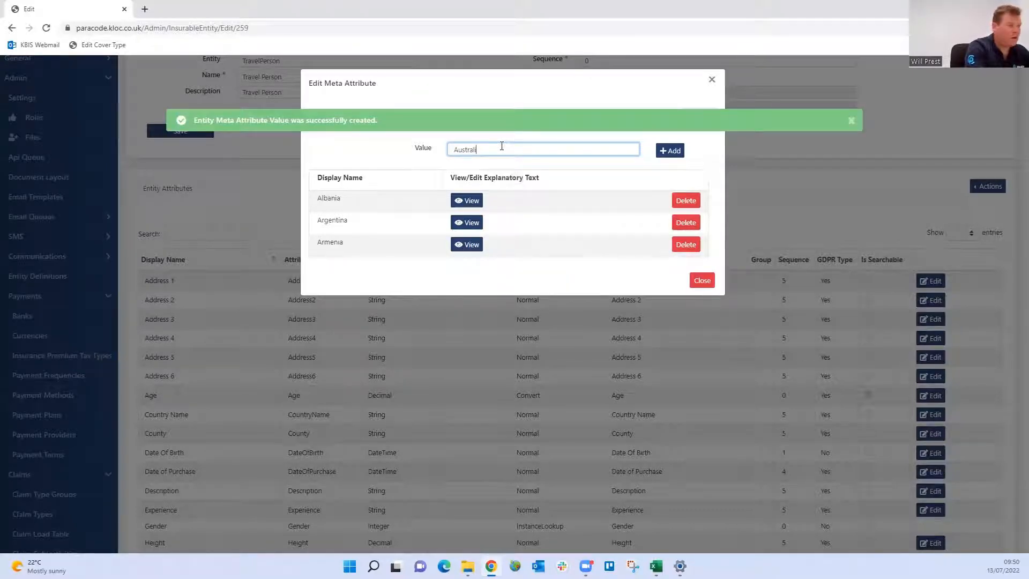
pyautogui.write('a')
# - Replace the entry text with Austria and add it as a lookup value of ListOfCountries
pyautogui.press('BackSpace')
pyautogui.press('BackSpace')
pyautogui.press('BackSpace')
pyautogui.press('BackSpace')
pyautogui.press('BackSpace')
pyautogui.press('BackSpace')
pyautogui.press('BackSpace')
pyautogui.press('BackSpace')
pyautogui.press('BackSpace')
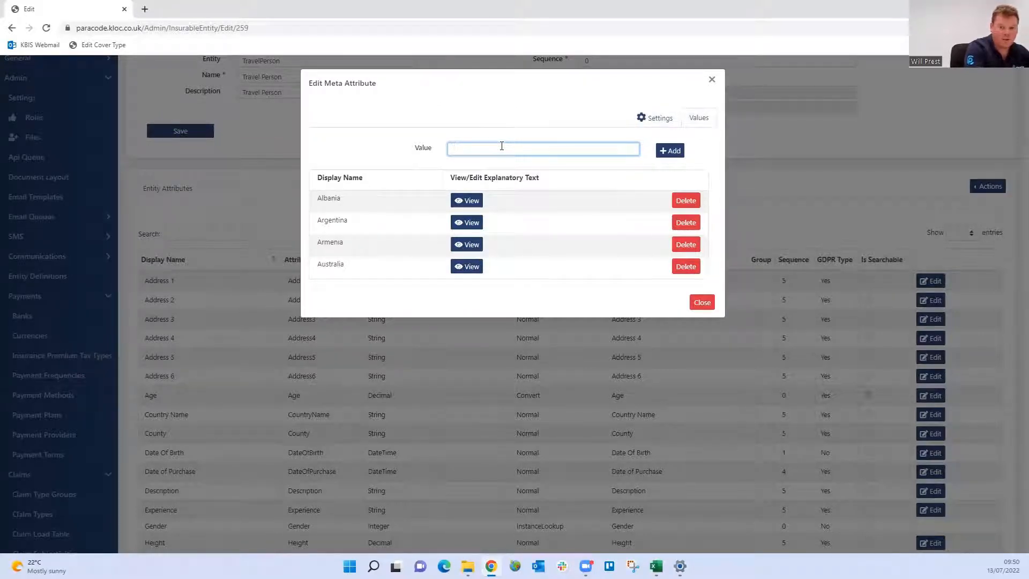
pyautogui.write('Austria')
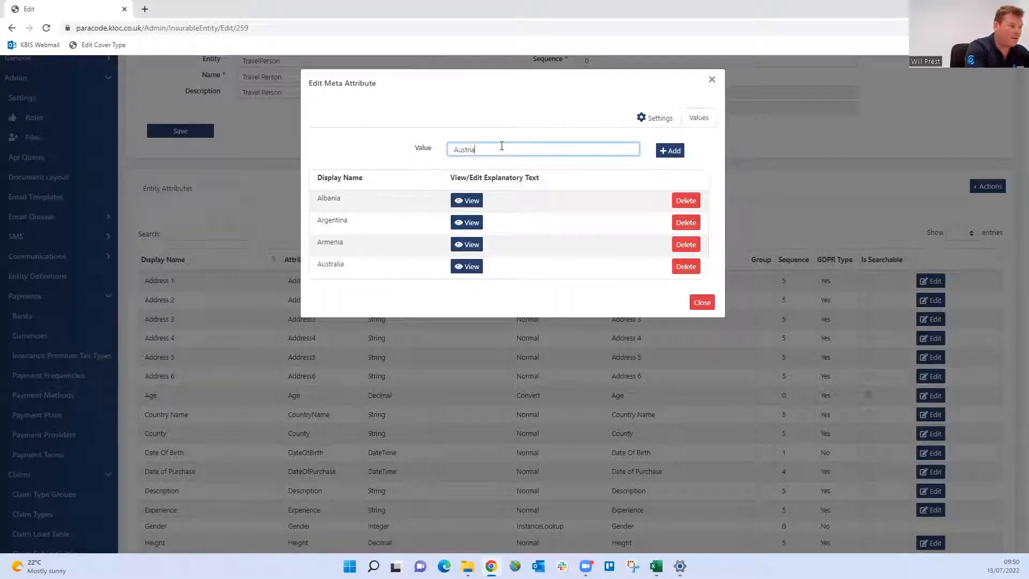
pyautogui.press('Return')
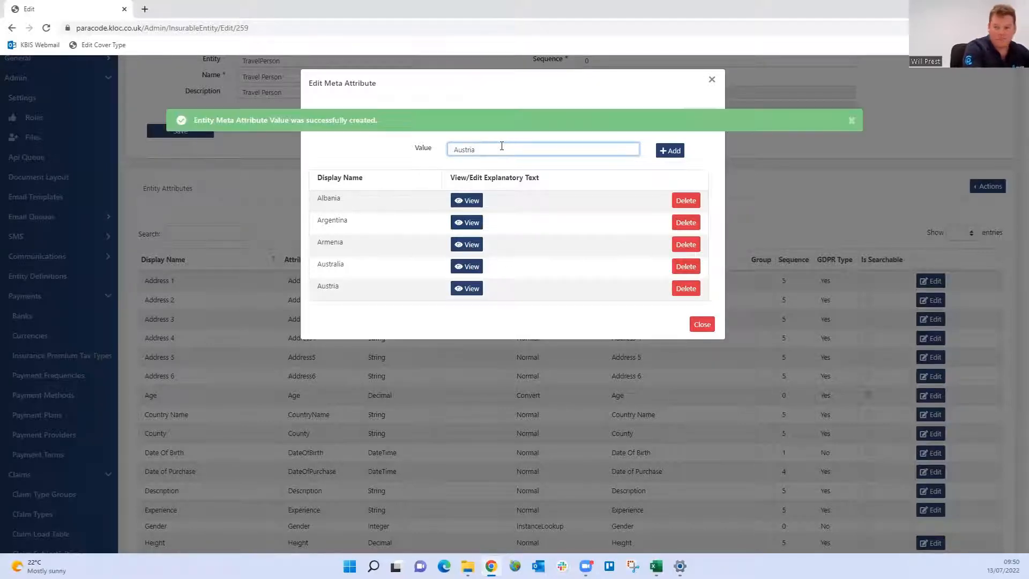
# - Add UK to the country lookup values of ListOfCountries
pyautogui.press('BackSpace')
pyautogui.press('BackSpace')
pyautogui.press('BackSpace')
pyautogui.press('BackSpace')
pyautogui.press('BackSpace')
pyautogui.press('BackSpace')
pyautogui.press('BackSpace')
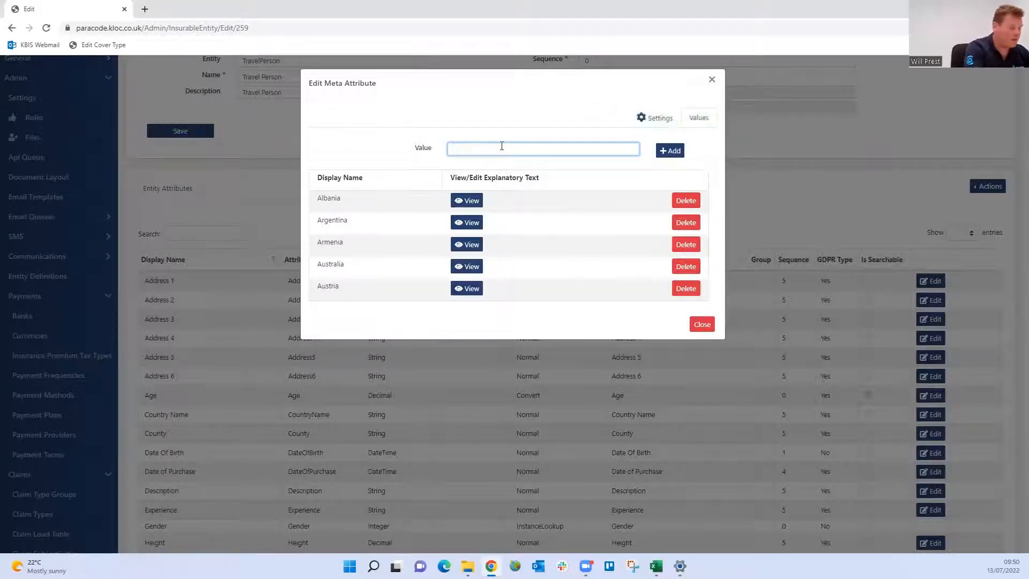
pyautogui.write('UK')
pyautogui.press('Return')
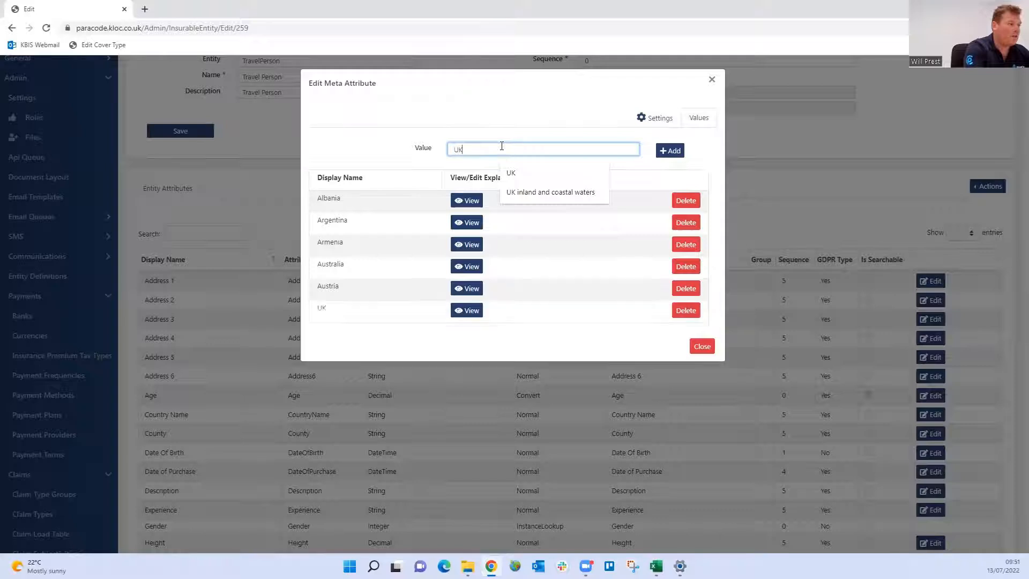
# - Add Algeria to the country lookup values of ListOfCountries
pyautogui.press('BackSpace')
pyautogui.press('BackSpace')
pyautogui.write('Algeria')
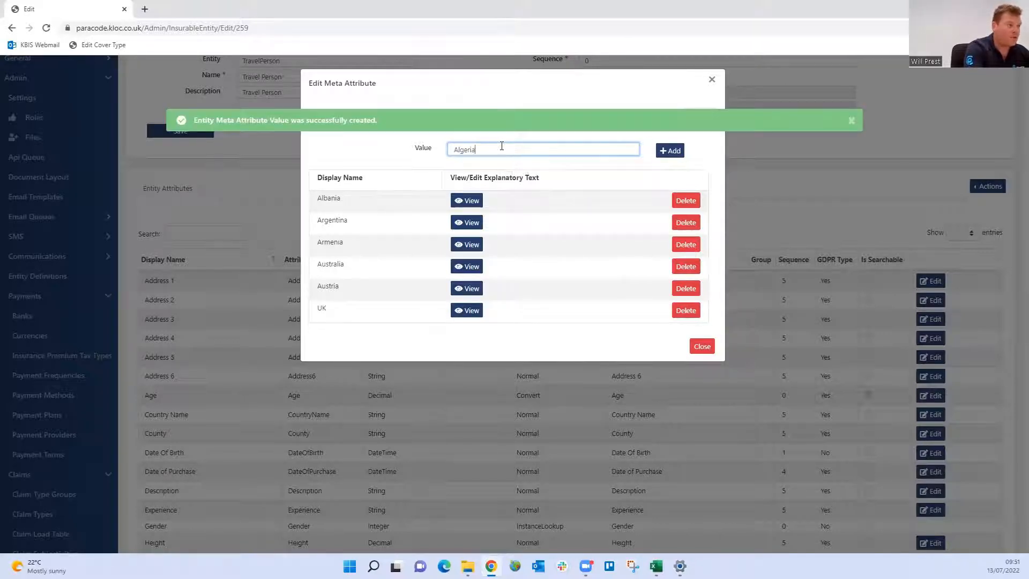
pyautogui.press('Return')
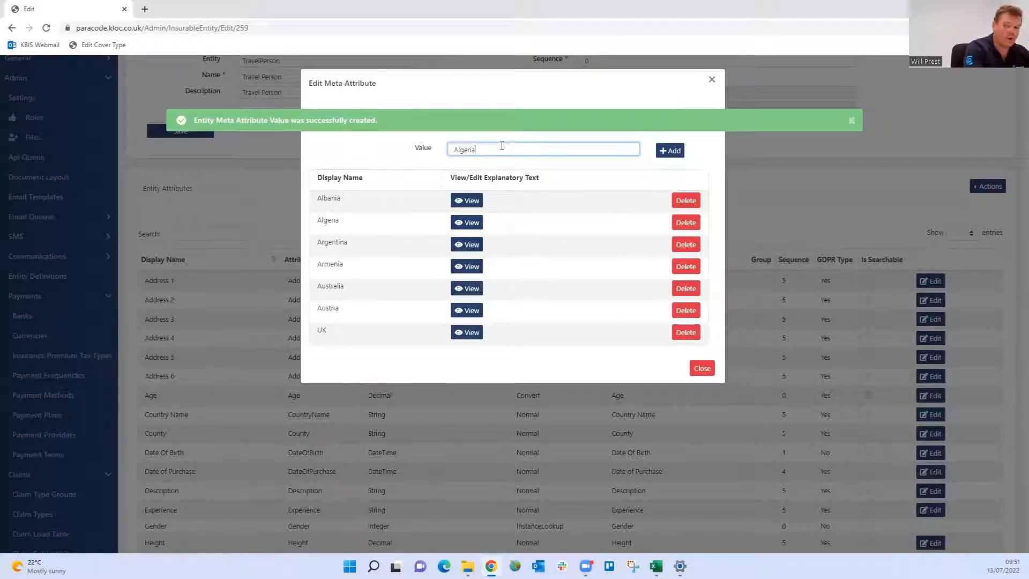
# - Add Angola as another country in the ListOfCountries lookup values
pyautogui.press('BackSpace')
pyautogui.press('BackSpace')
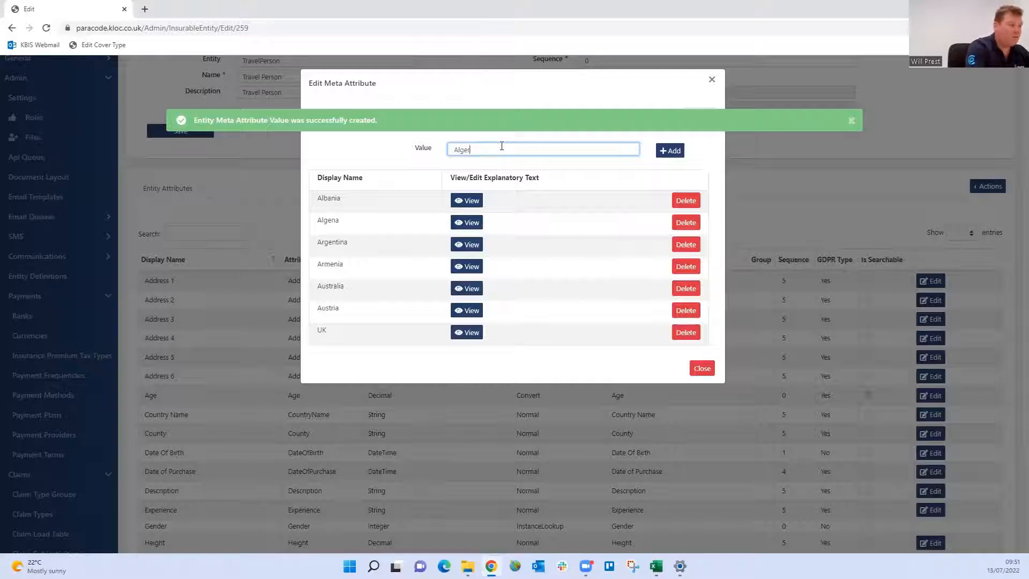
pyautogui.press('BackSpace')
pyautogui.press('BackSpace')
pyautogui.press('BackSpace')
pyautogui.press('BackSpace')
pyautogui.write('n')
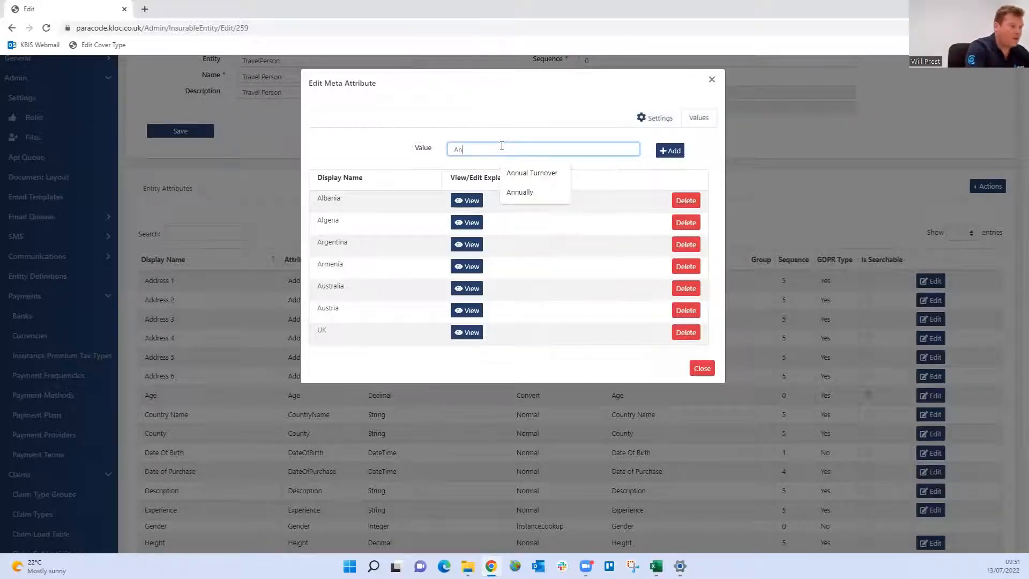
pyautogui.write('gola')
pyautogui.press('Return')
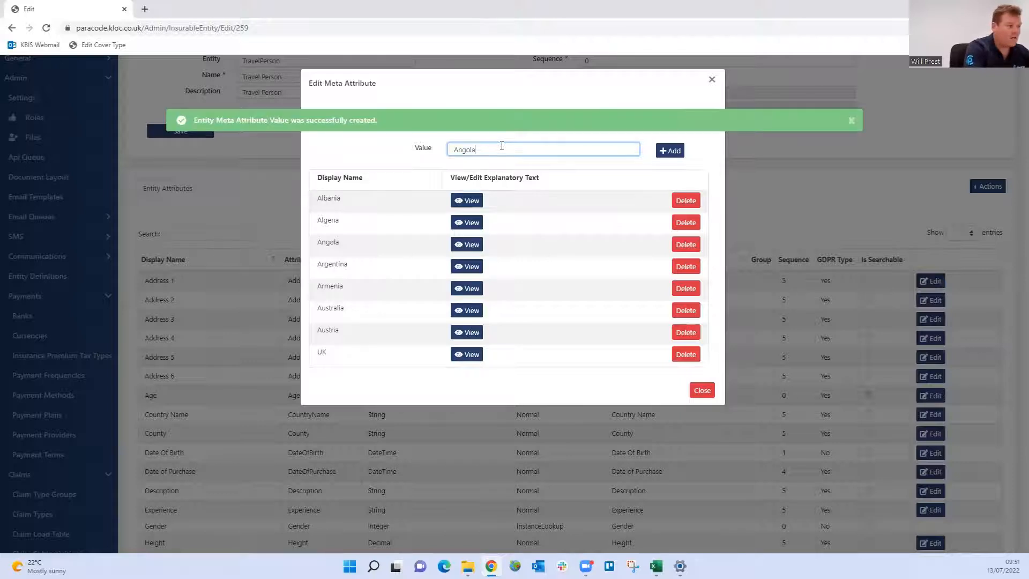
# - Add Bahrain as another country in the ListOfCountries lookup values
pyautogui.press('BackSpace')
pyautogui.press('BackSpace')
pyautogui.press('BackSpace')
pyautogui.press('BackSpace')
pyautogui.press('BackSpace')
pyautogui.press('BackSpace')
pyautogui.write('Bahrain')
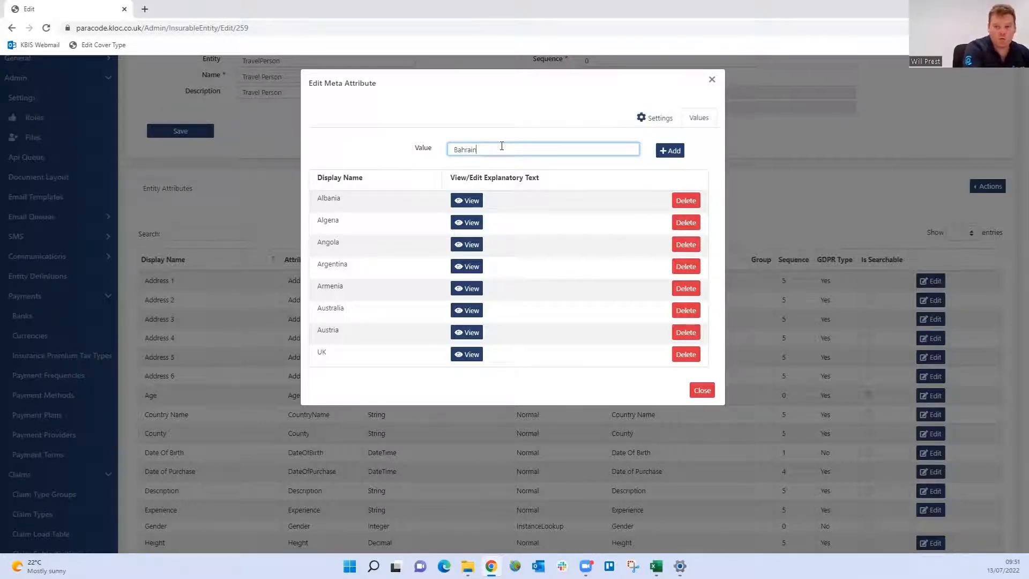
pyautogui.press('Return')
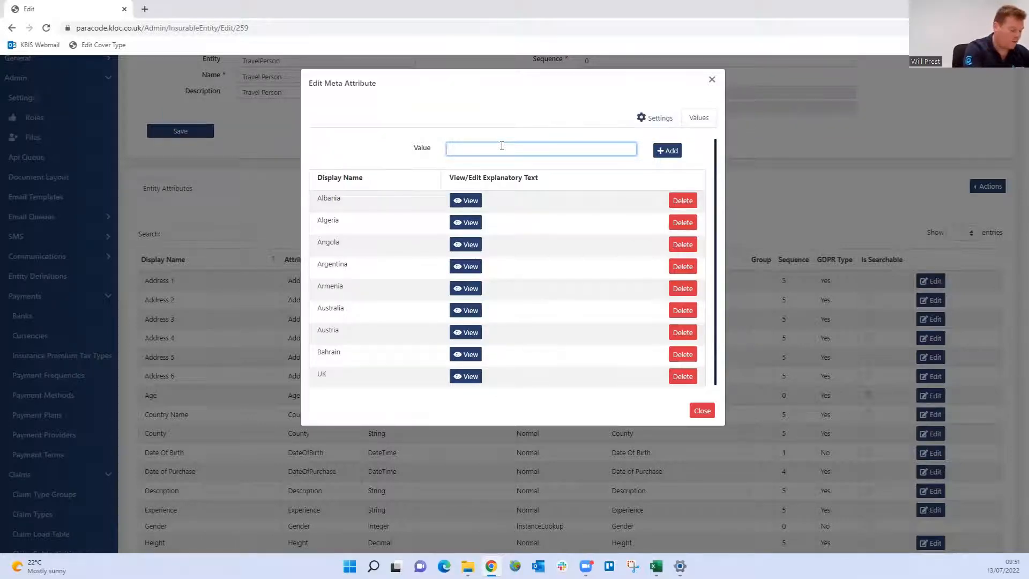
# - Add Bolivia and Belize as lookup values of ListOfCountries and clear the value entry
pyautogui.write('Boli')
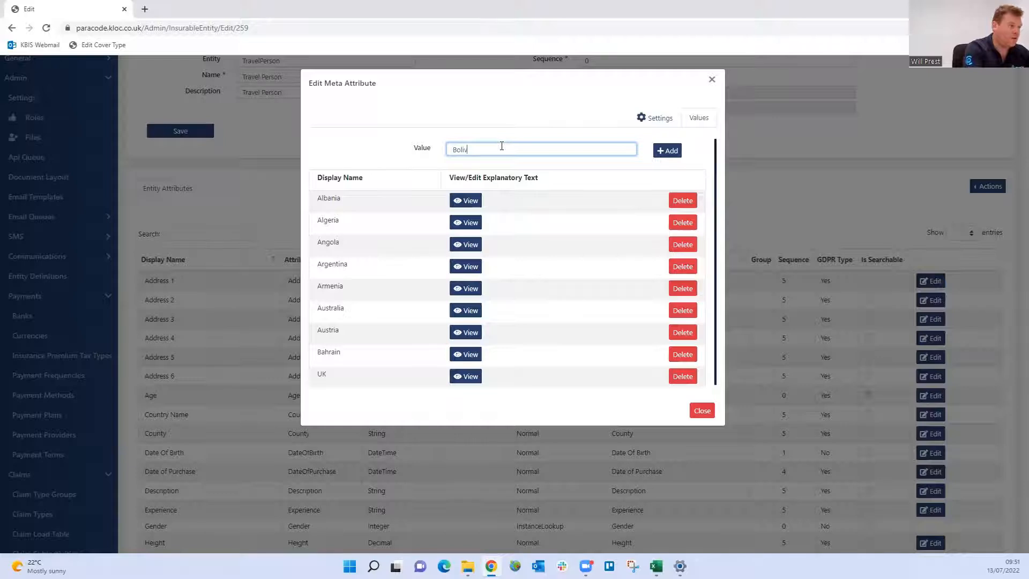
pyautogui.write('v')
pyautogui.press('Return')
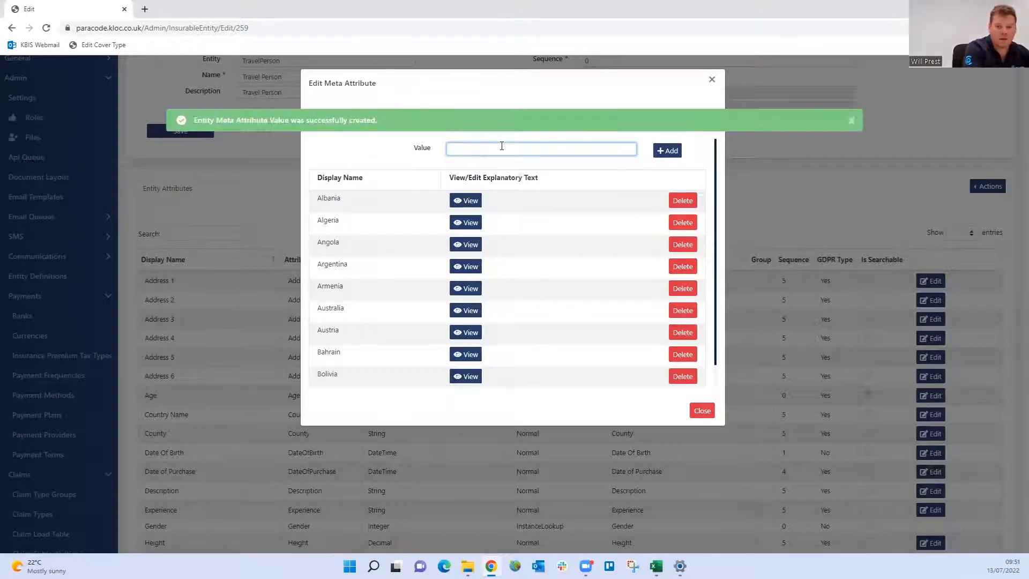
pyautogui.write('Be')
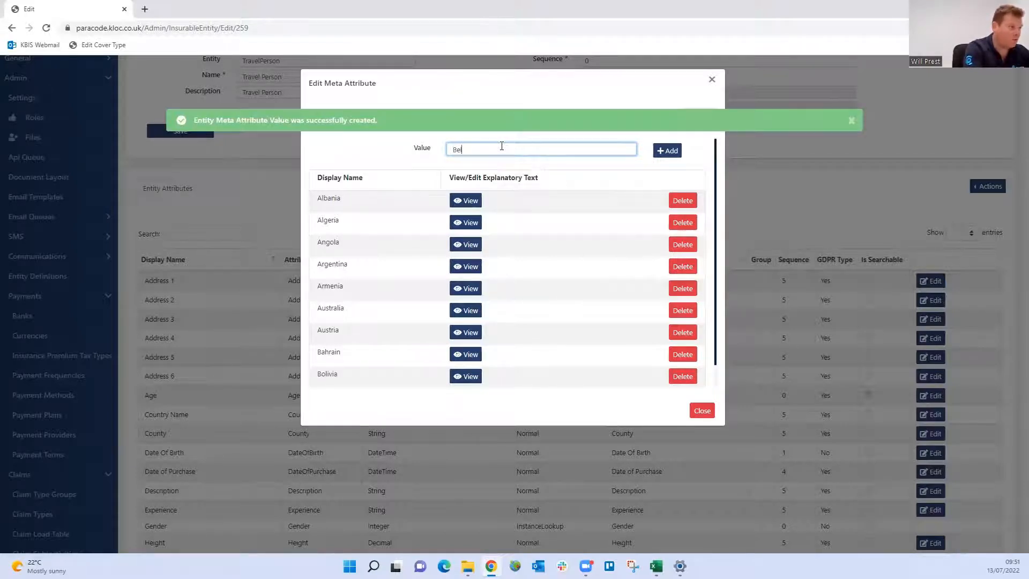
pyautogui.write('lize')
pyautogui.press('BackSpace')
pyautogui.press('BackSpace')
pyautogui.press('BackSpace')
pyautogui.press('BackSpace')
pyautogui.press('BackSpace')
pyautogui.press('BackSpace')
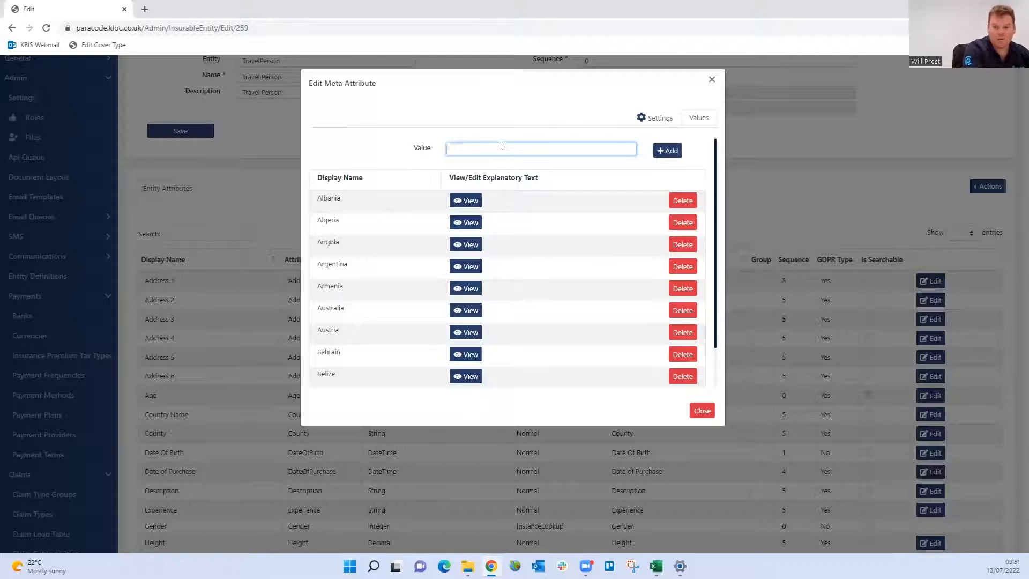
# - Add Egypt and Haiti as lookup values of ListOfCountries and close the attribute's editor
pyautogui.write('E')
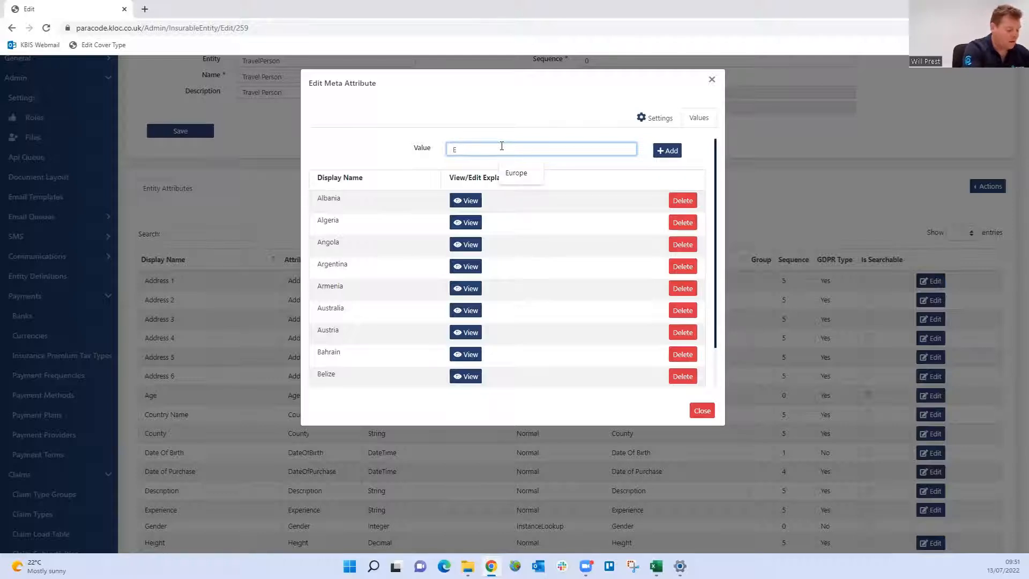
pyautogui.write('gypt')
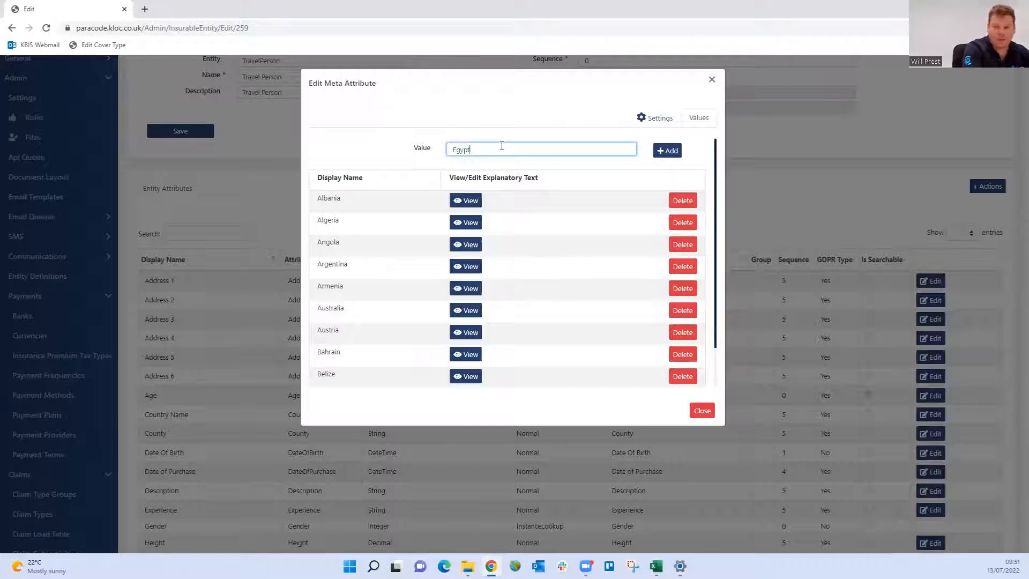
pyautogui.press('Return')
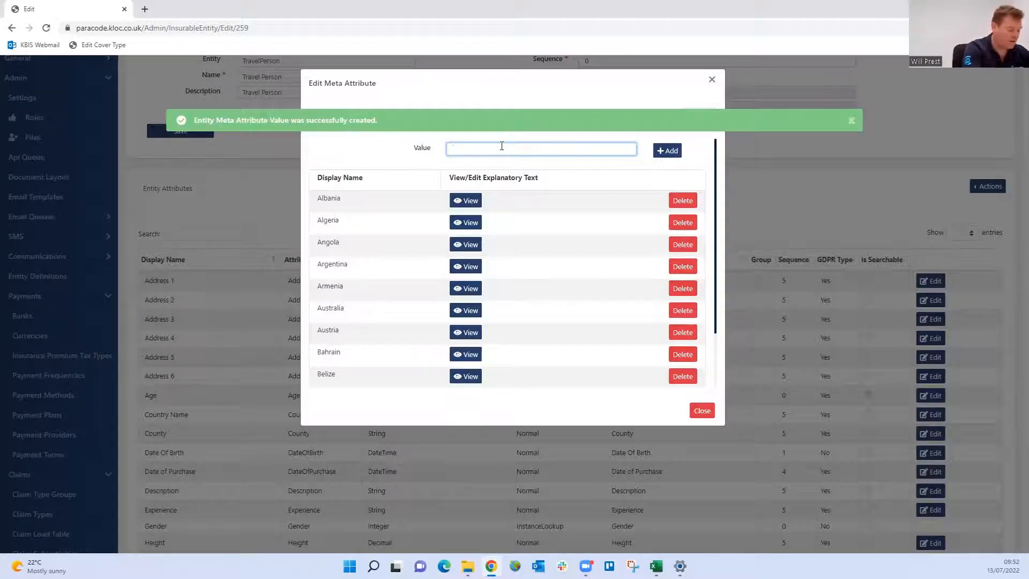
pyautogui.write('Ha')
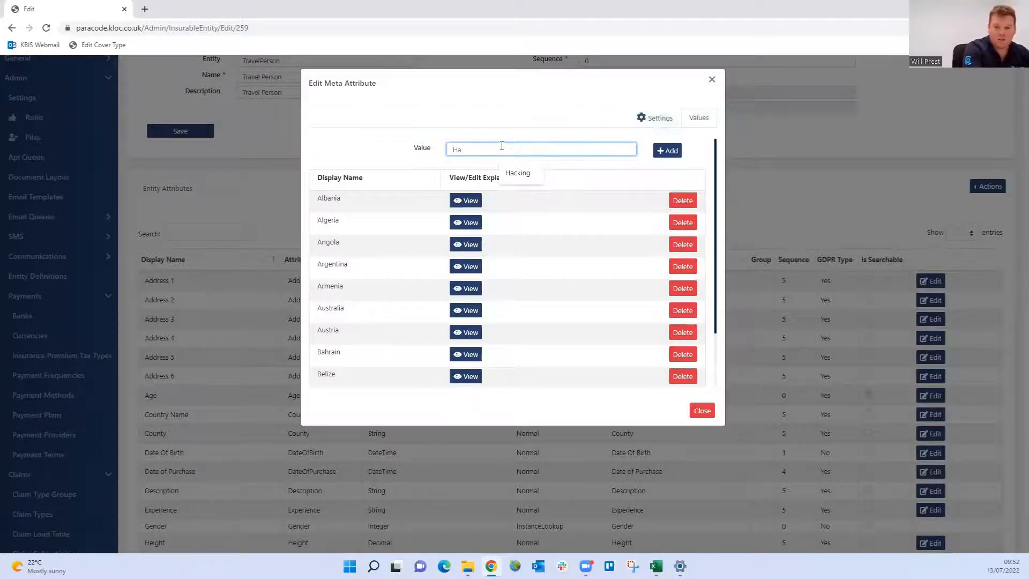
pyautogui.write('iti')
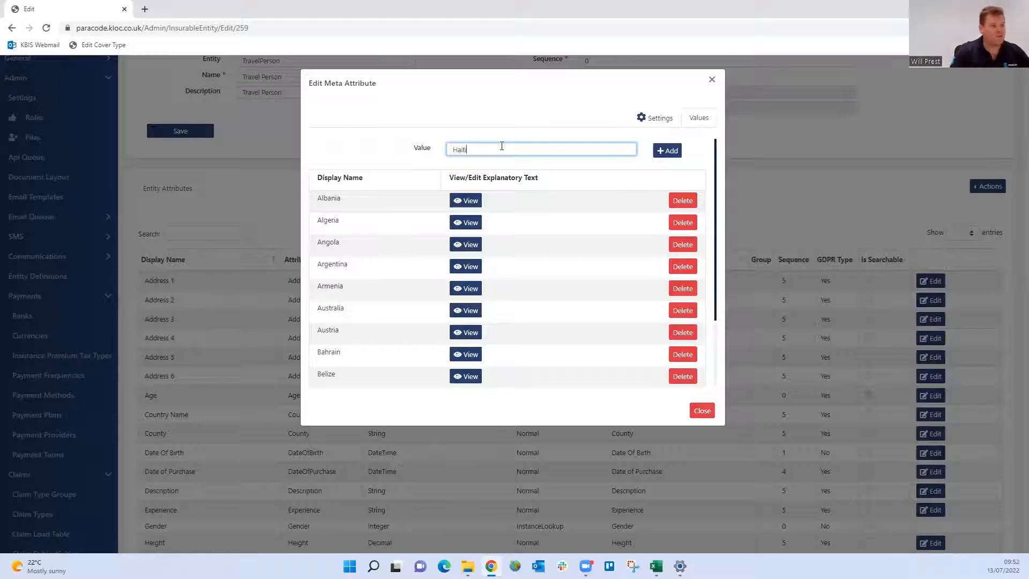
pyautogui.press('Return')
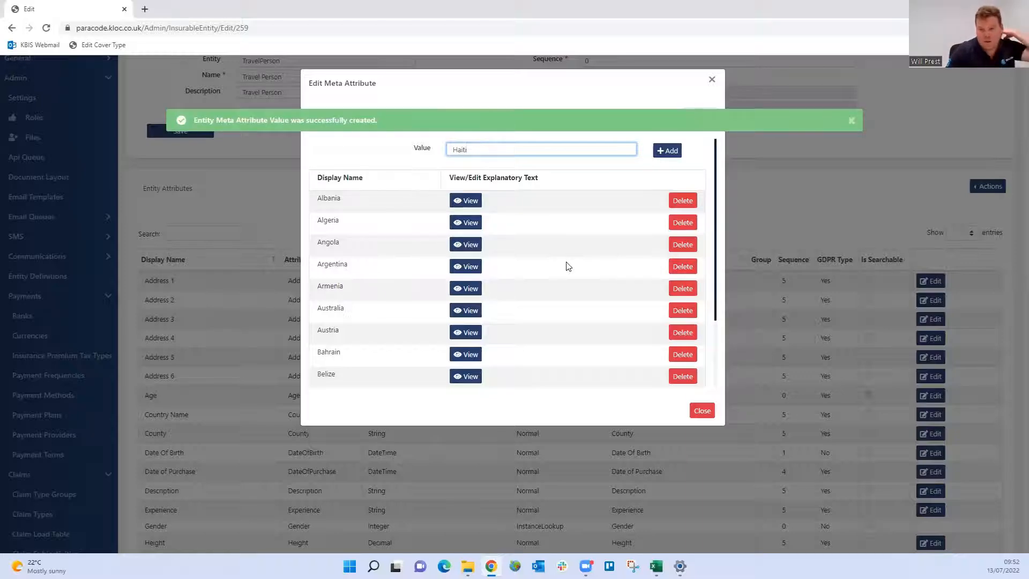
pyautogui.click(712, 80)
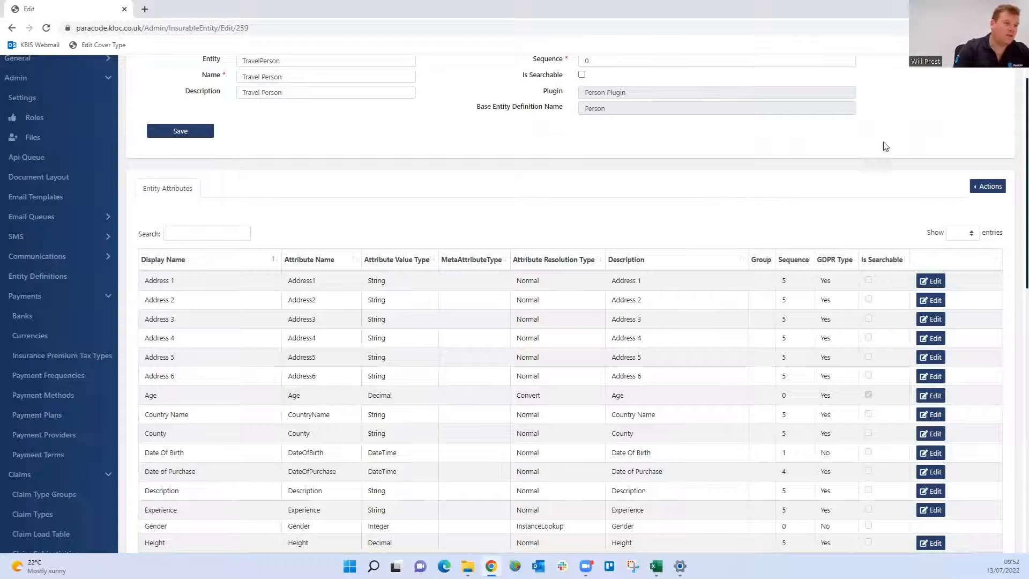
# - Start a new meta group attribute on Travel Person with the display name Country Safety Type
pyautogui.click(973, 188)
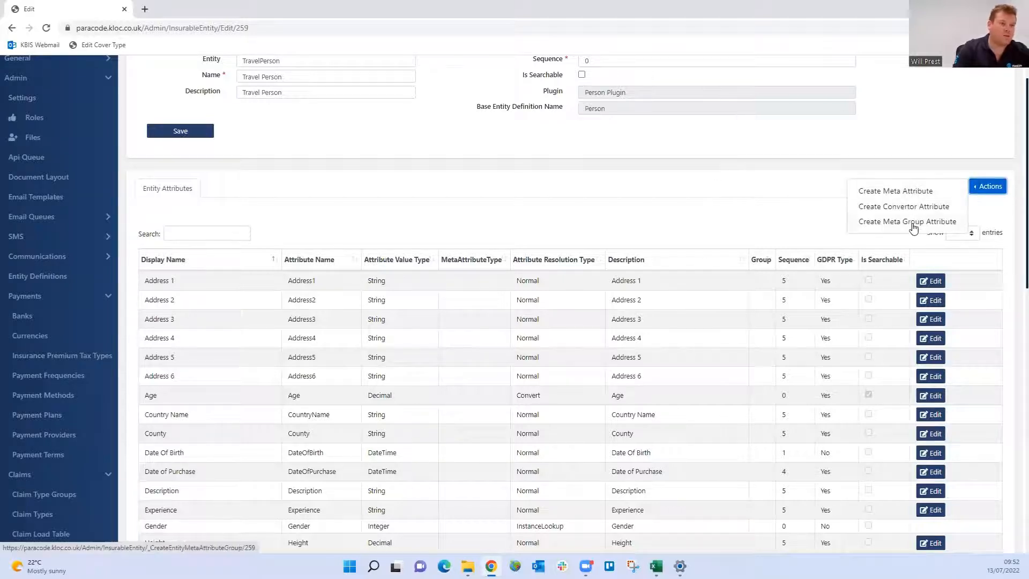
pyautogui.click(914, 222)
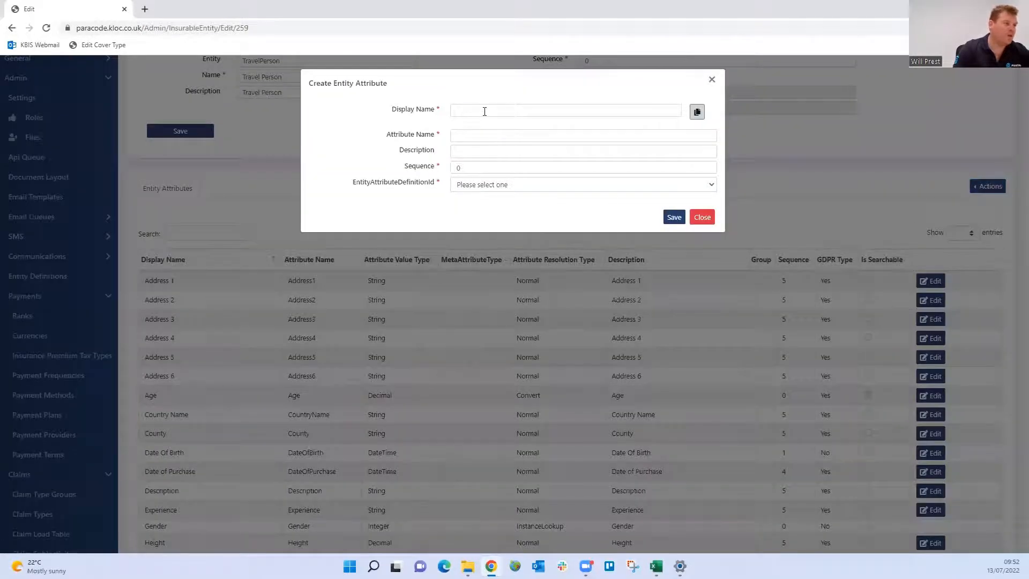
pyautogui.click(484, 111)
pyautogui.write('c')
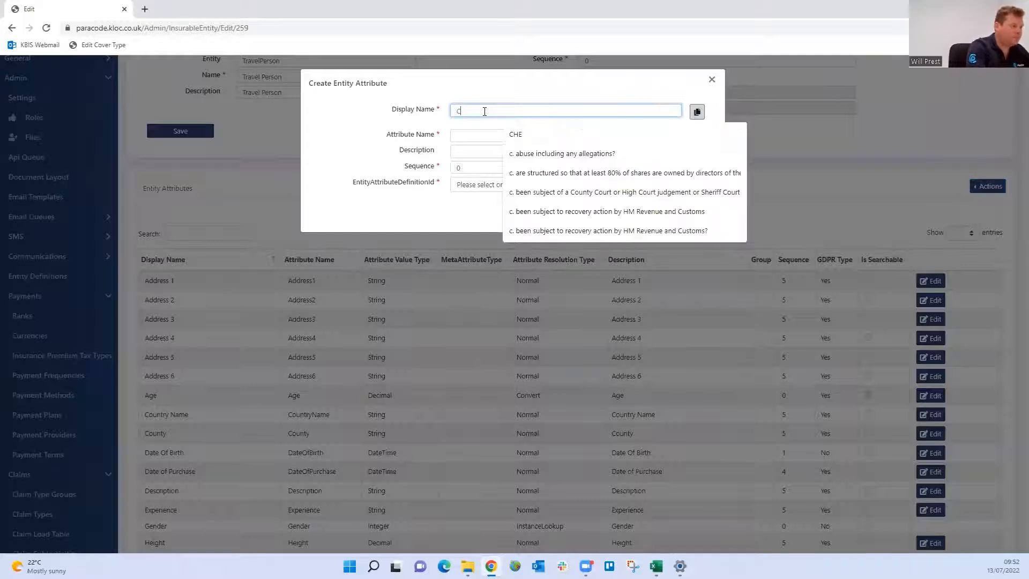
pyautogui.write('ountr')
pyautogui.write('y')
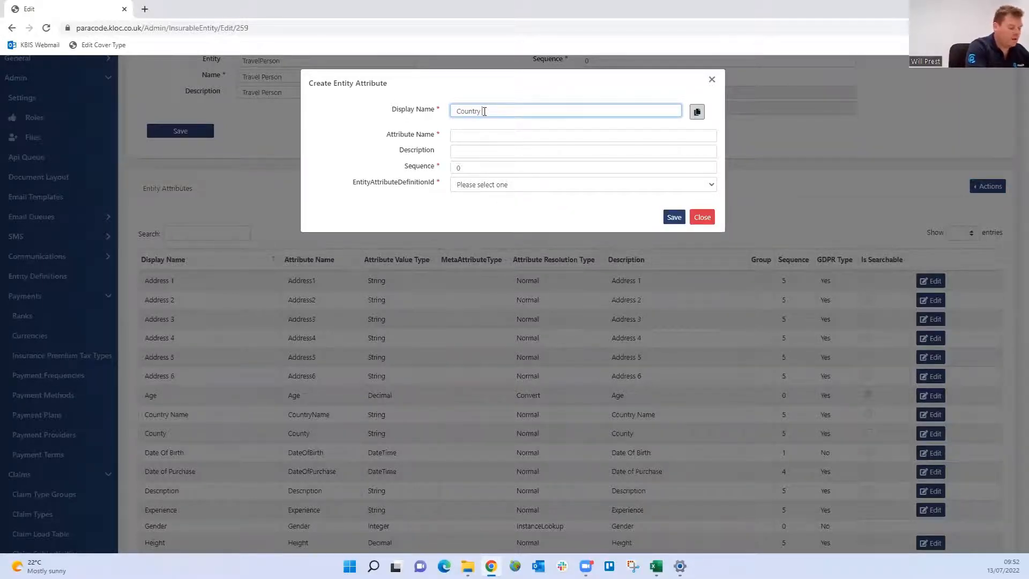
pyautogui.write(' Safety Ty')
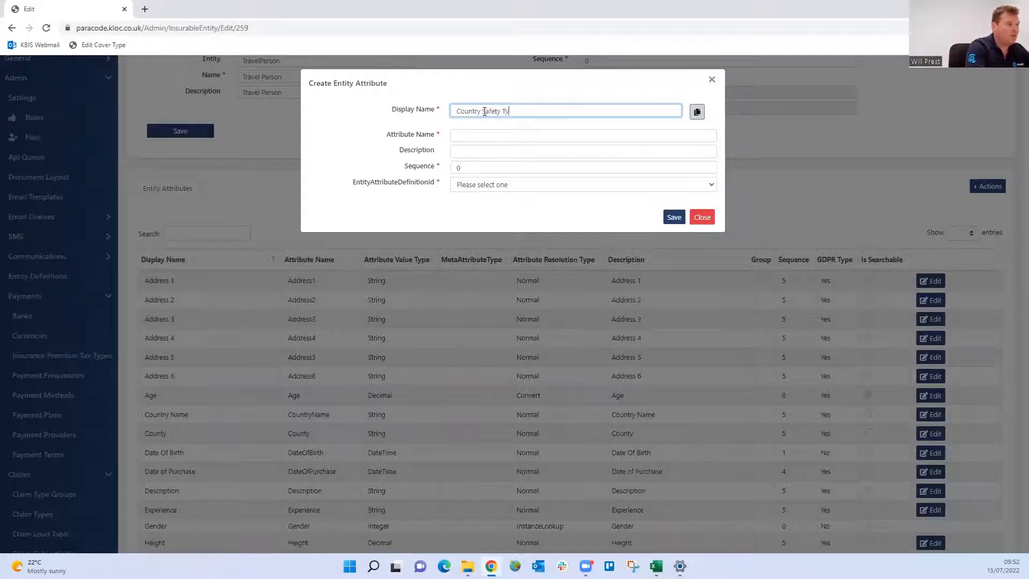
pyautogui.write('pe')
pyautogui.press('Tab')
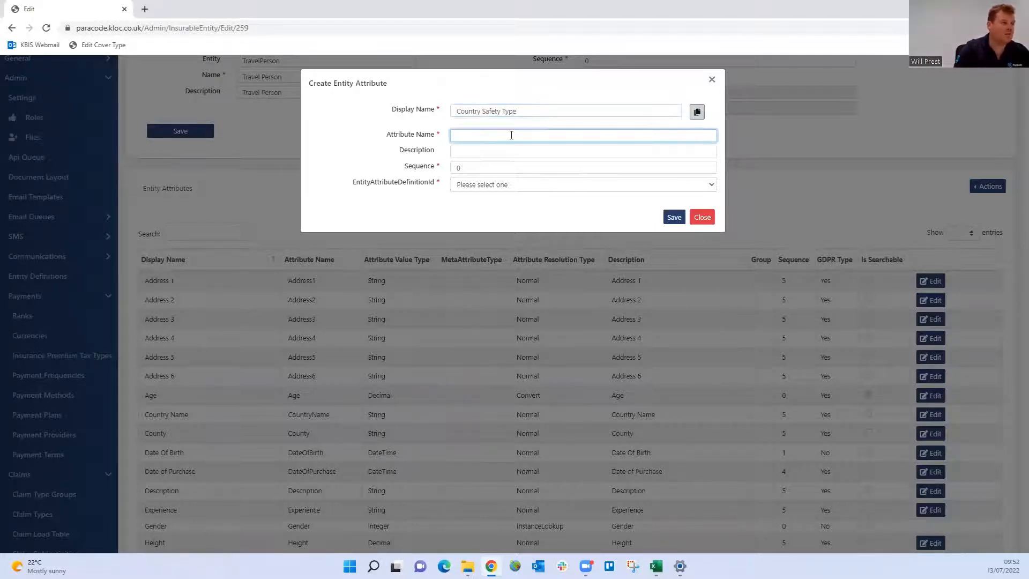
# - Set the new attribute's name to CountrySafetyType and its description to Country Safety Type
pyautogui.click(695, 113)
pyautogui.click(546, 135)
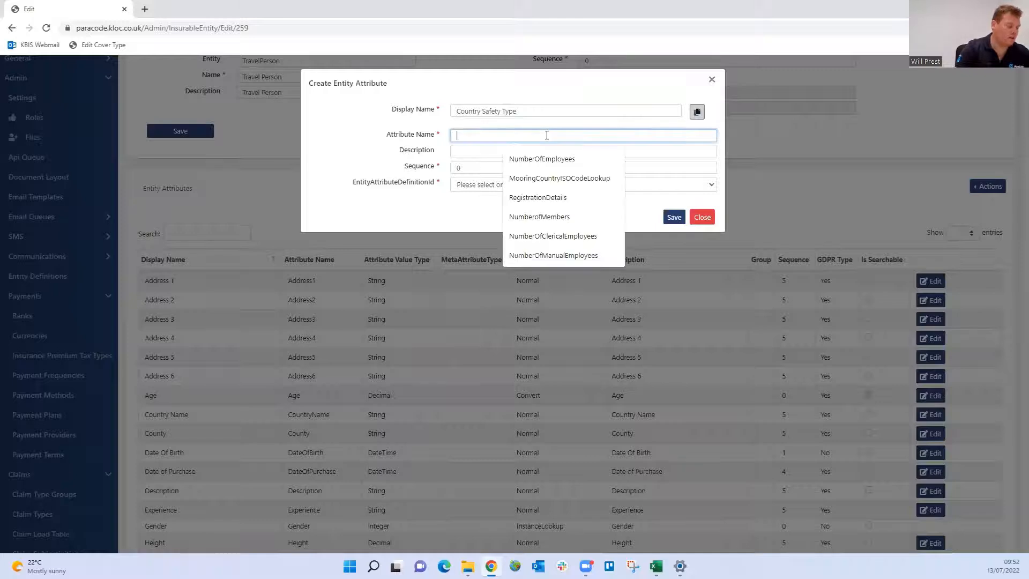
pyautogui.hotkey('ctrl', 'v')
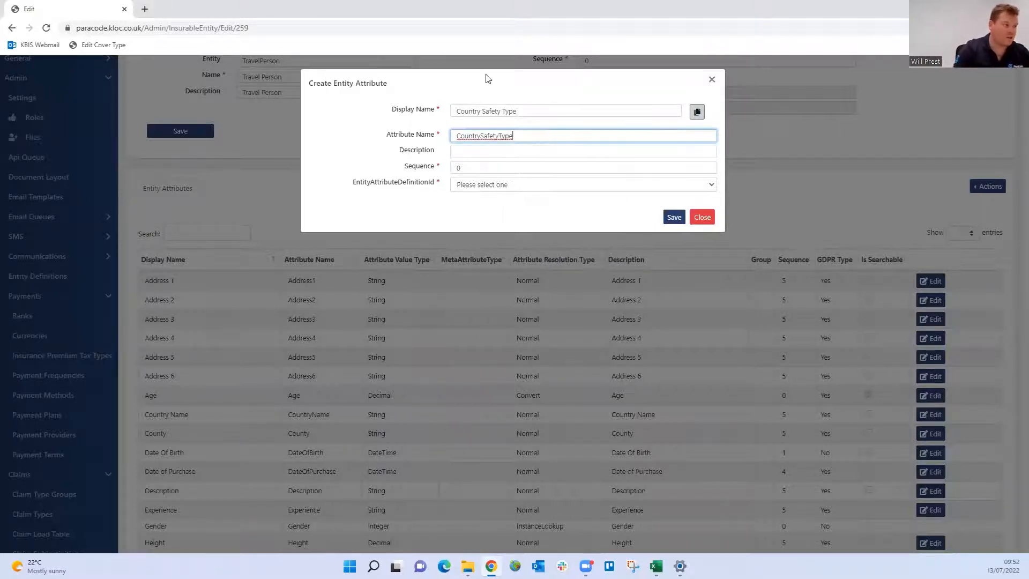
pyautogui.tripleClick(531, 111)
pyautogui.hotkey('ctrl', 'c')
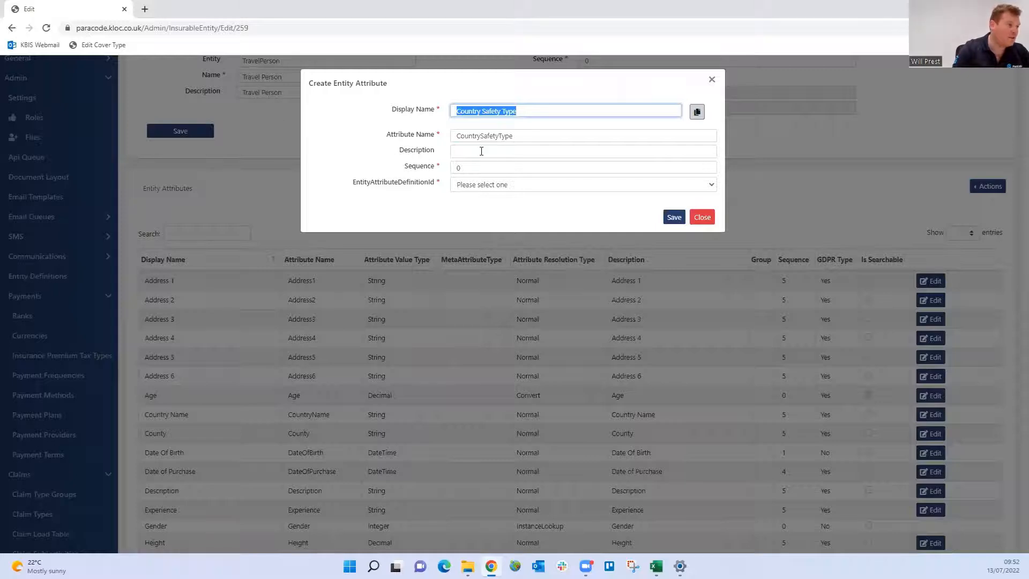
pyautogui.click(481, 151)
pyautogui.hotkey('ctrl', 'v')
# - Base the Country Safety Type attribute on the definition "Where are you going?" and save it
pyautogui.click(476, 185)
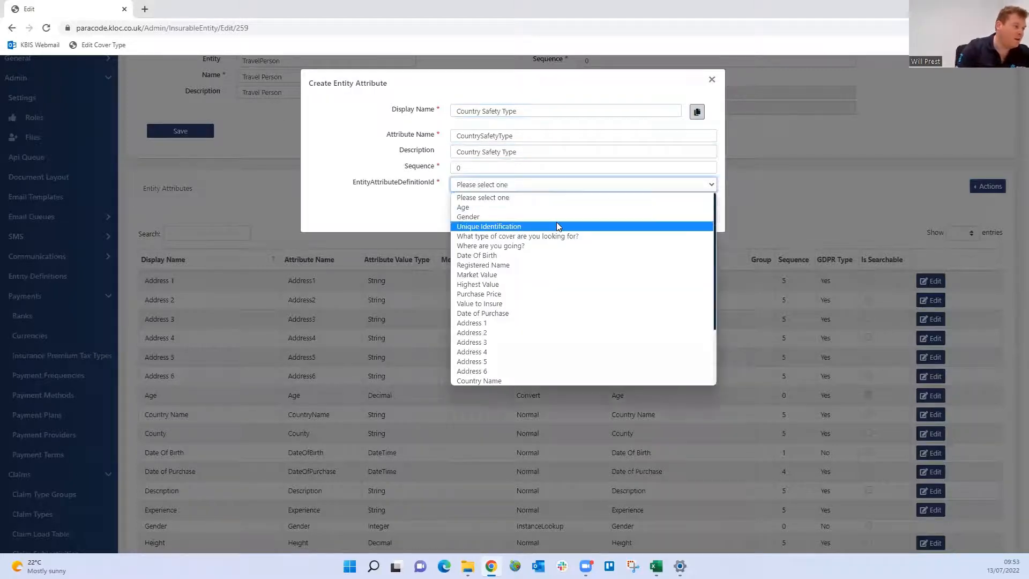
pyautogui.scroll(-3, 557, 297)
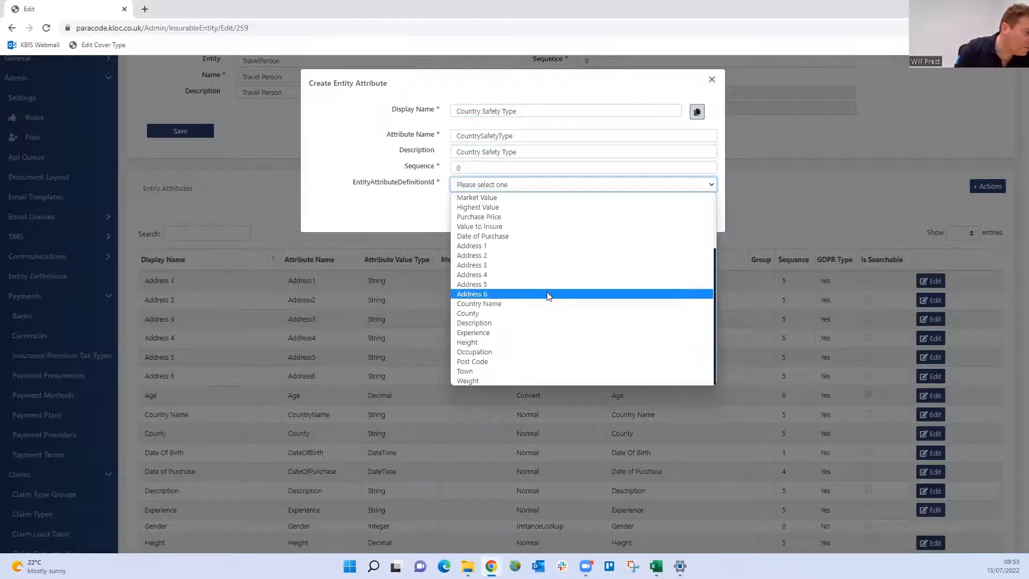
pyautogui.scroll(3, 548, 297)
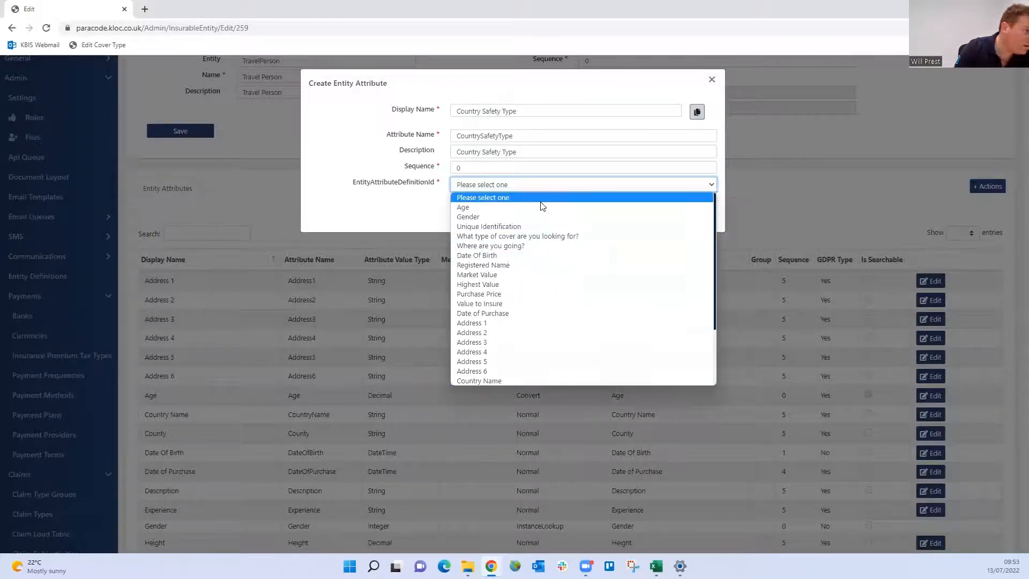
pyautogui.click(545, 246)
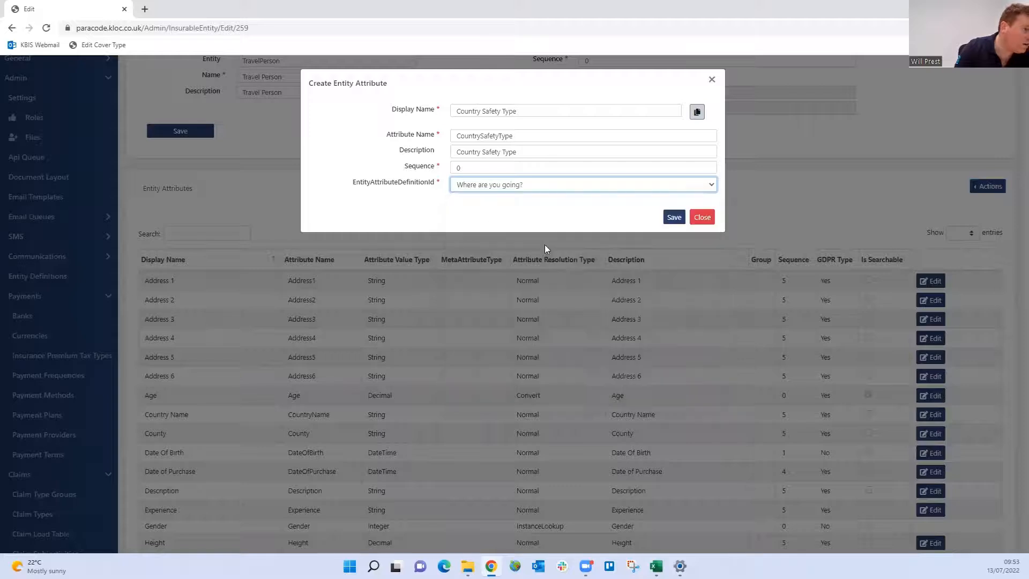
pyautogui.click(674, 219)
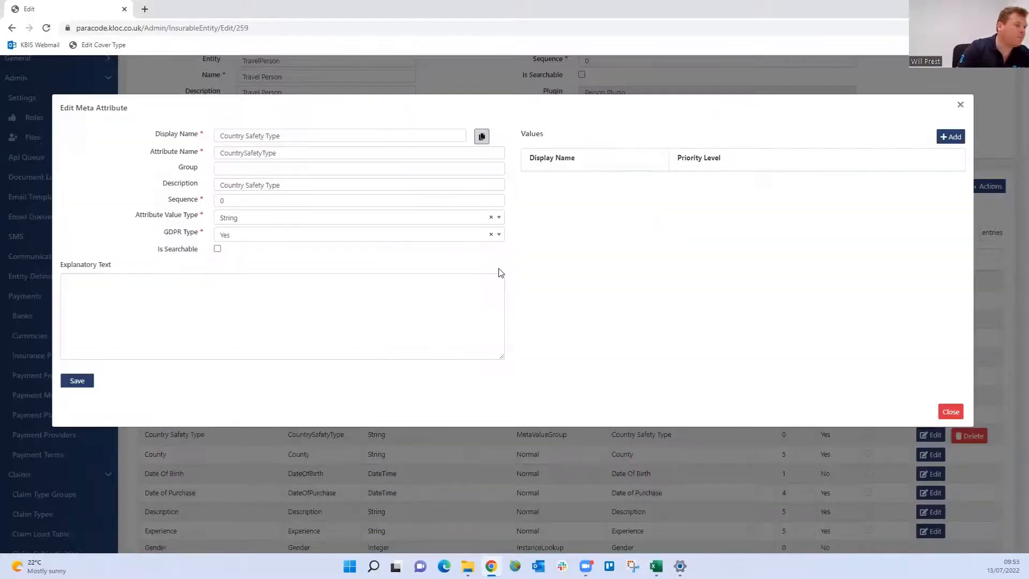
pyautogui.click(852, 120)
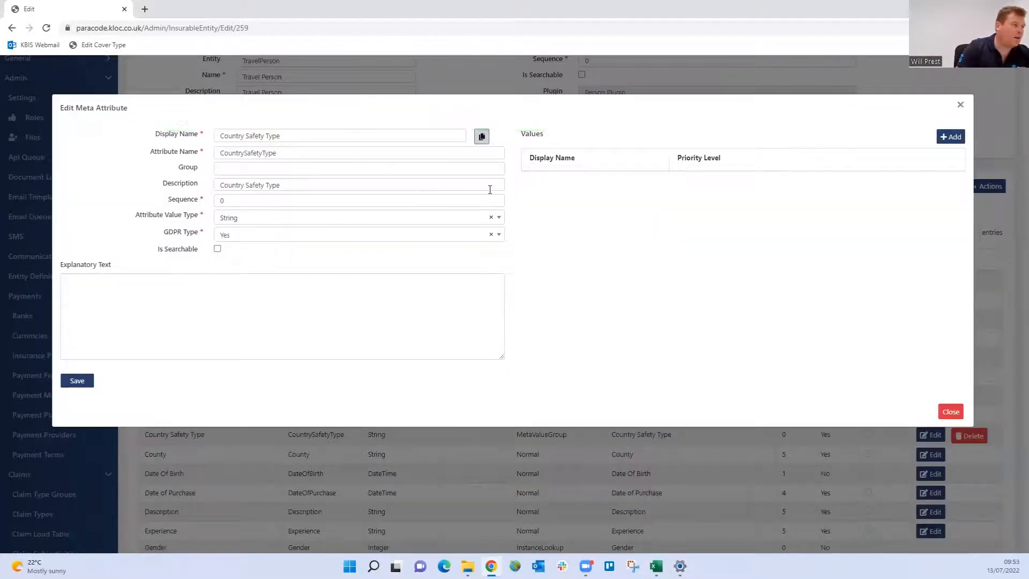
# - Add a Low Risk Countries value to the Country Safety Type attribute
pyautogui.click(950, 137)
pyautogui.click(692, 150)
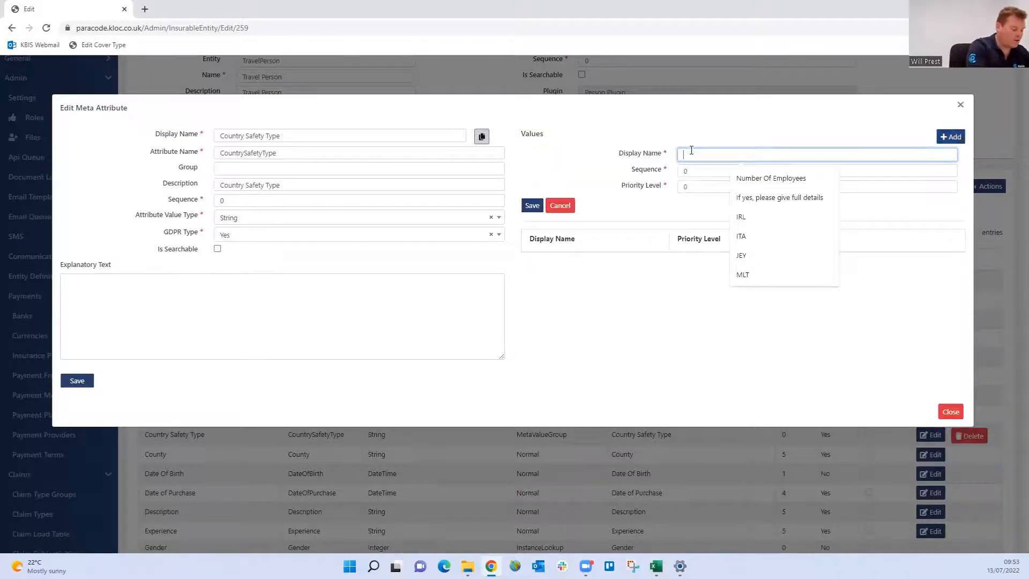
pyautogui.write('Low Risk Coun')
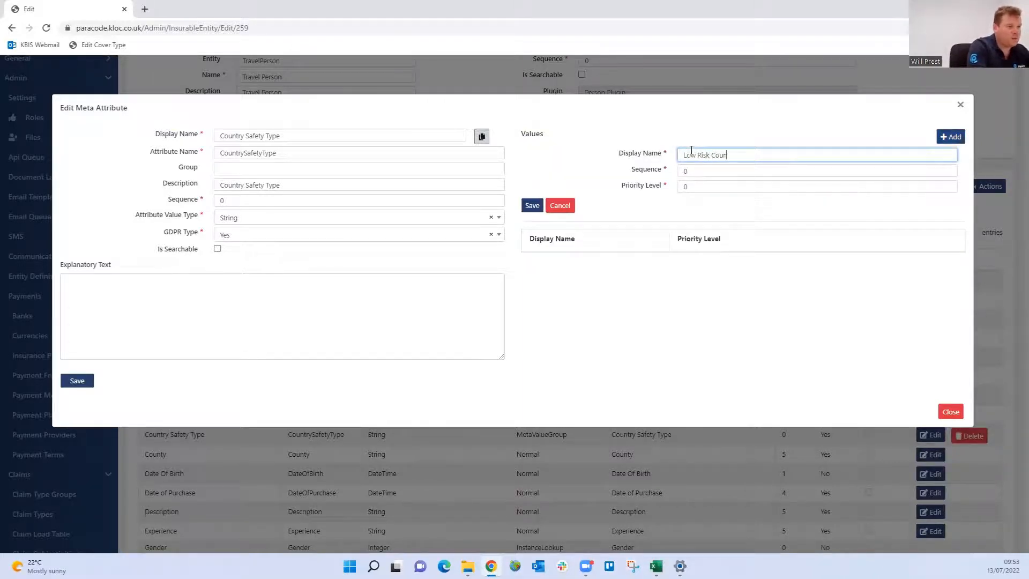
pyautogui.write('tries')
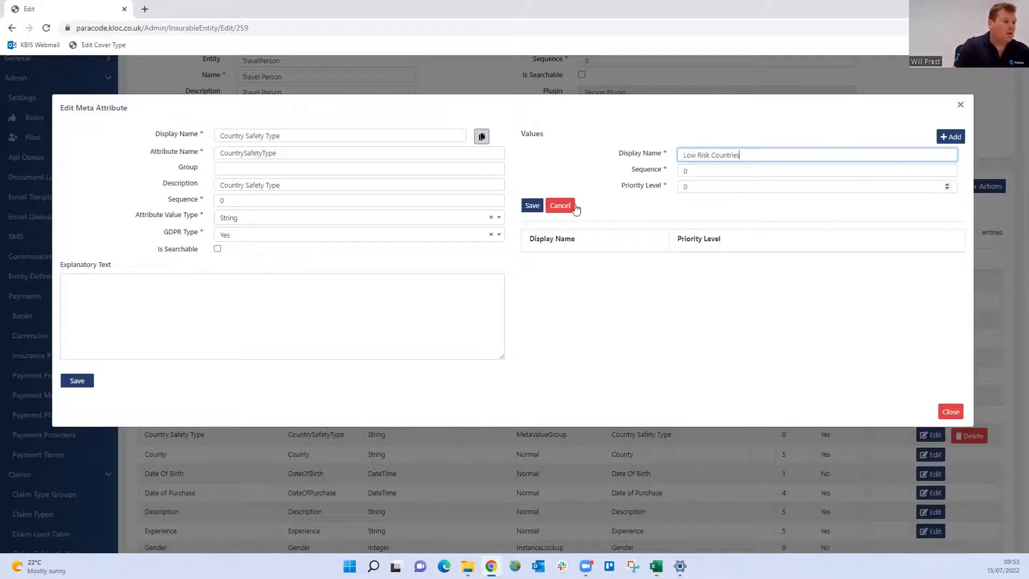
pyautogui.click(532, 206)
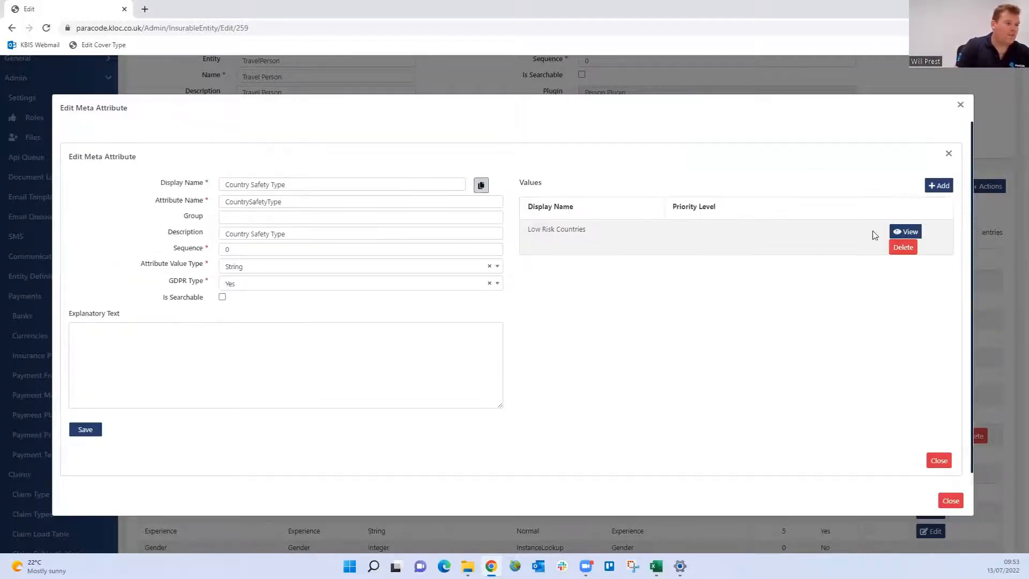
# - Assign Albania, Argentina, Australia and UK to the Low Risk Countries group and save the selection
pyautogui.click(906, 232)
pyautogui.scroll(-2, 764, 287)
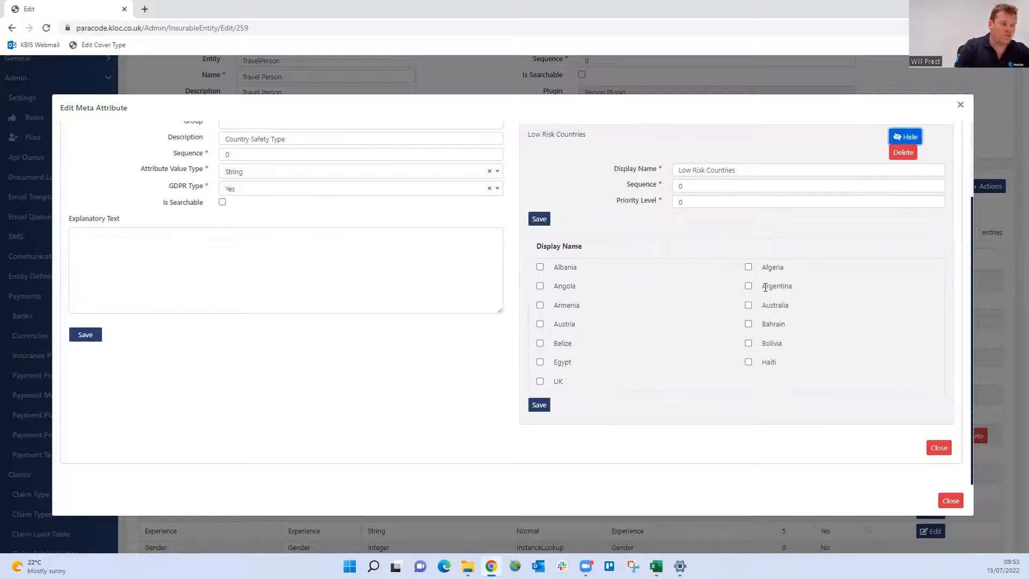
pyautogui.click(539, 267)
pyautogui.click(747, 288)
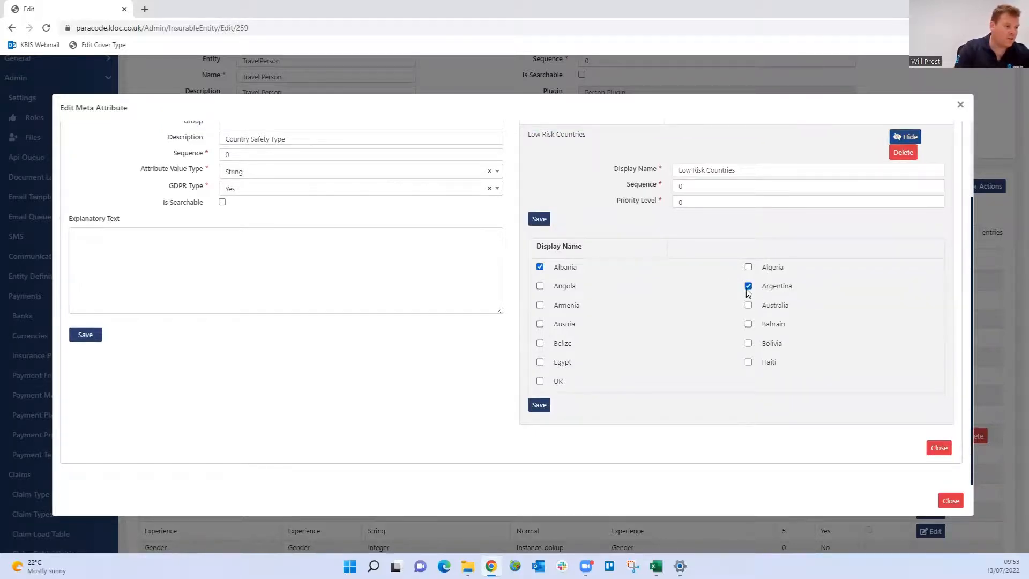
pyautogui.click(749, 306)
pyautogui.click(539, 381)
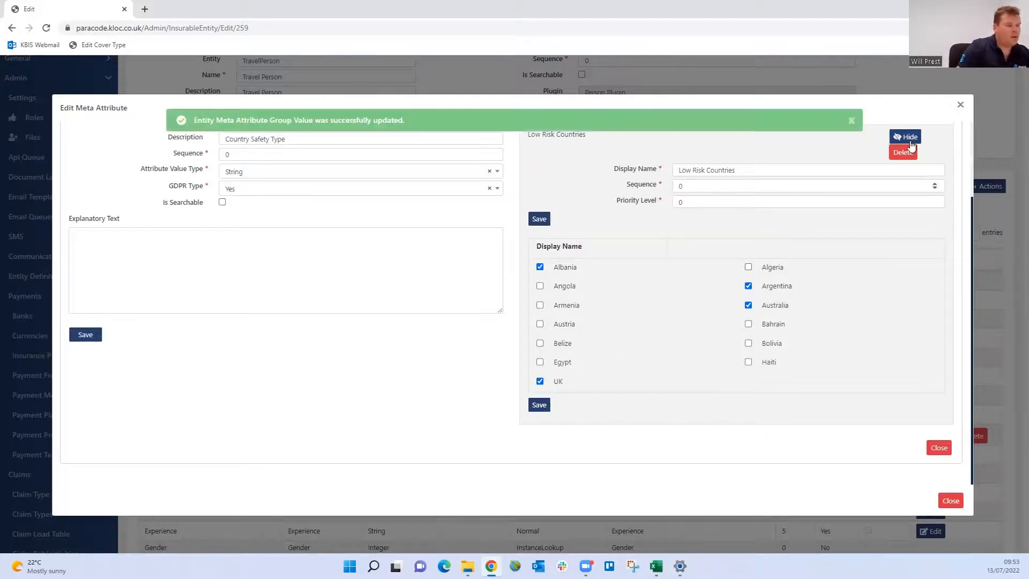
# - Add a Medium Risk Countries value to the Country Safety Type attribute
pyautogui.click(936, 186)
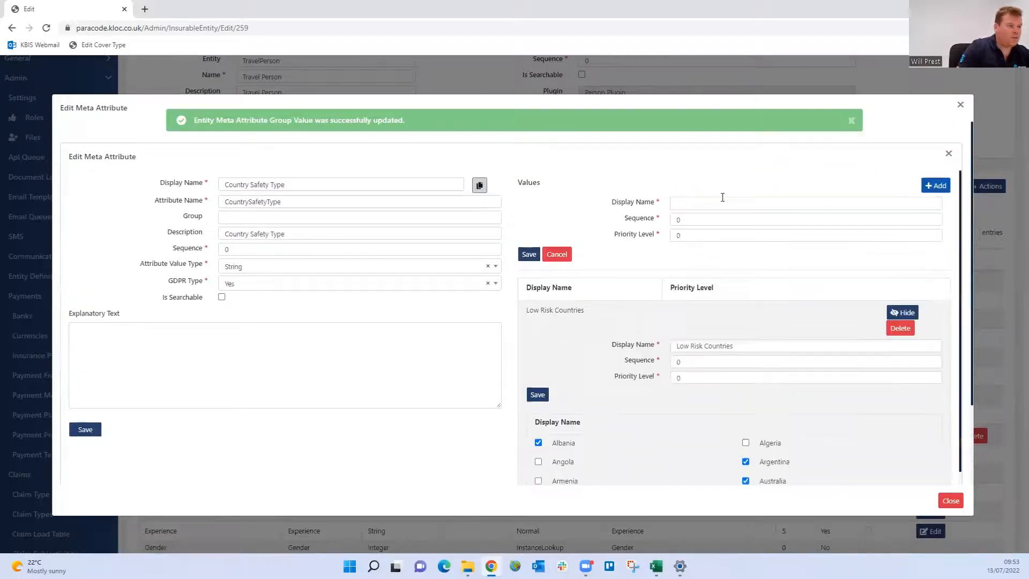
pyautogui.click(762, 202)
pyautogui.write('Mediyum')
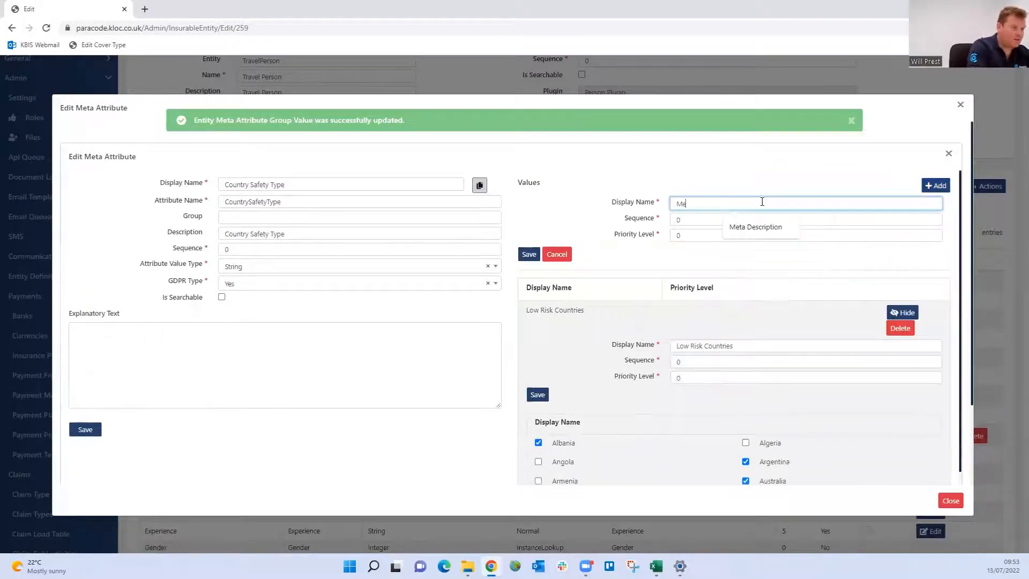
pyautogui.press('BackSpace')
pyautogui.press('BackSpace')
pyautogui.press('BackSpace')
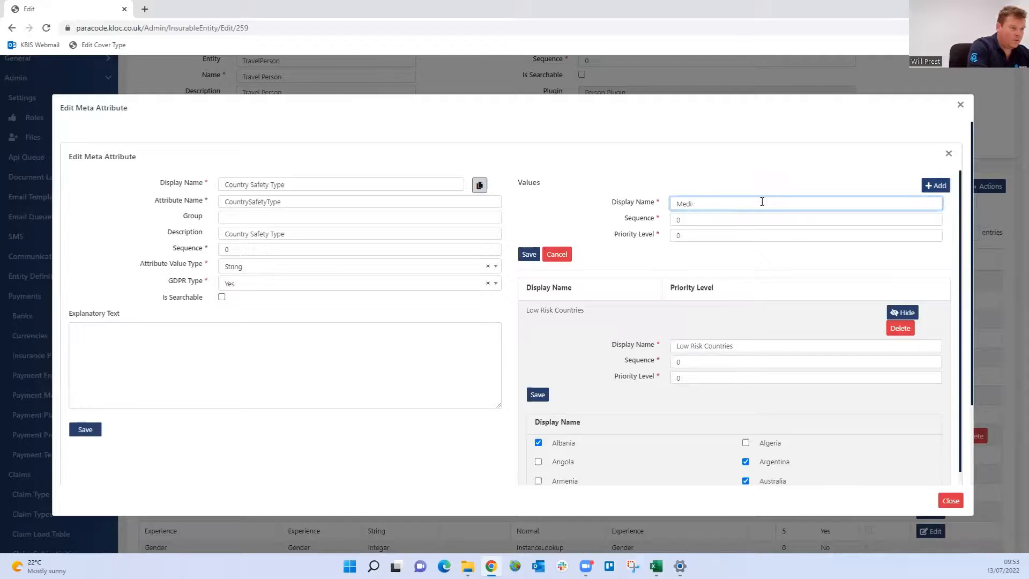
pyautogui.write('um Risk Countries')
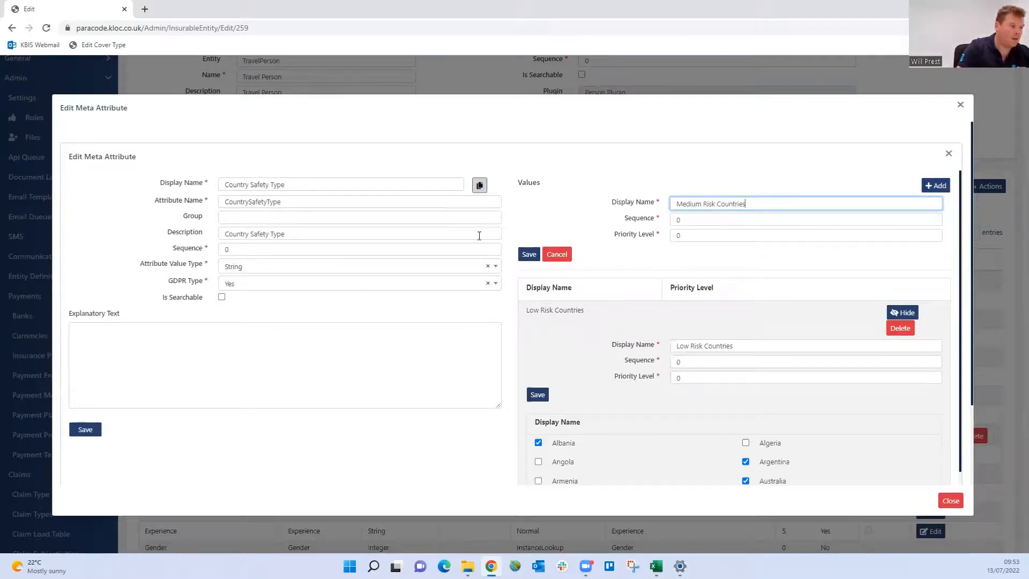
pyautogui.click(528, 254)
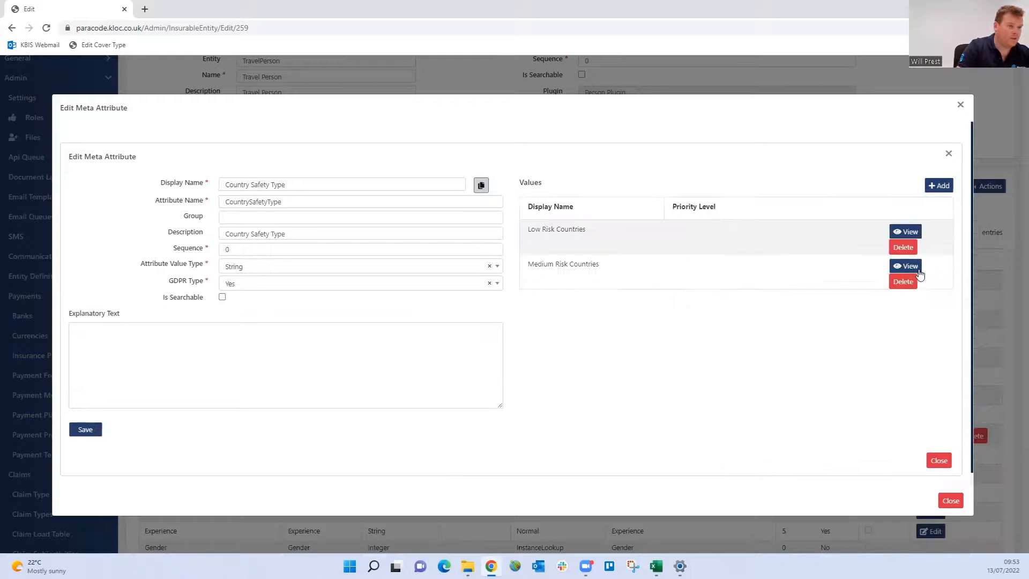
# - Assign Armenia, Austria, Bahrain and Belize to the Medium Risk Countries group and save the selection
pyautogui.scroll(-2, 676, 271)
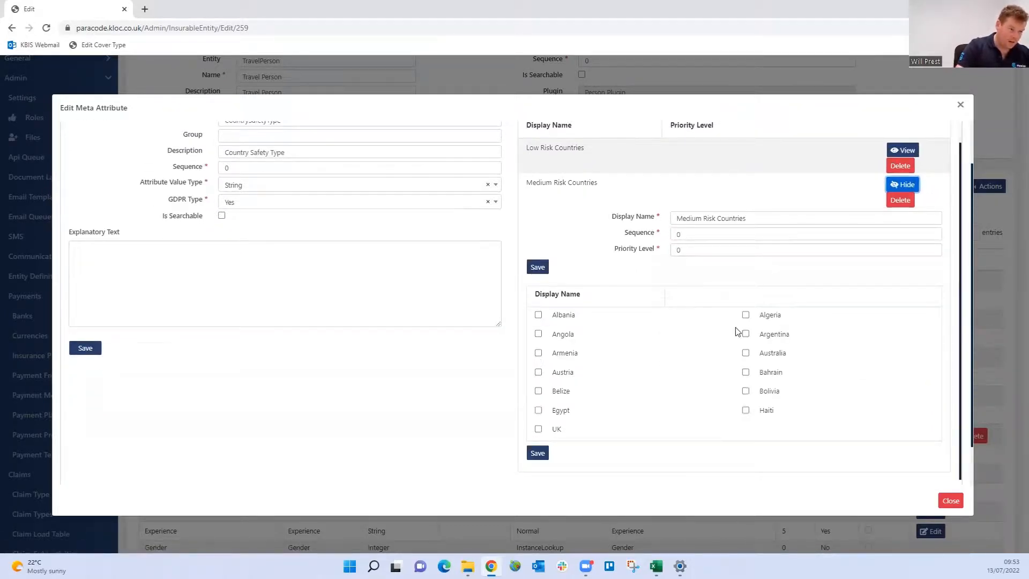
pyautogui.click(746, 373)
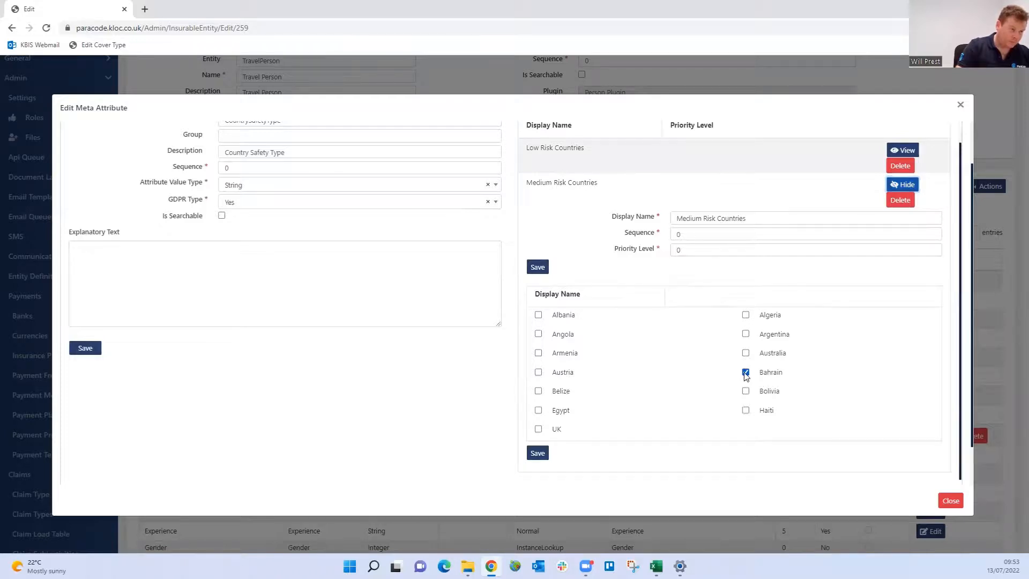
pyautogui.click(539, 392)
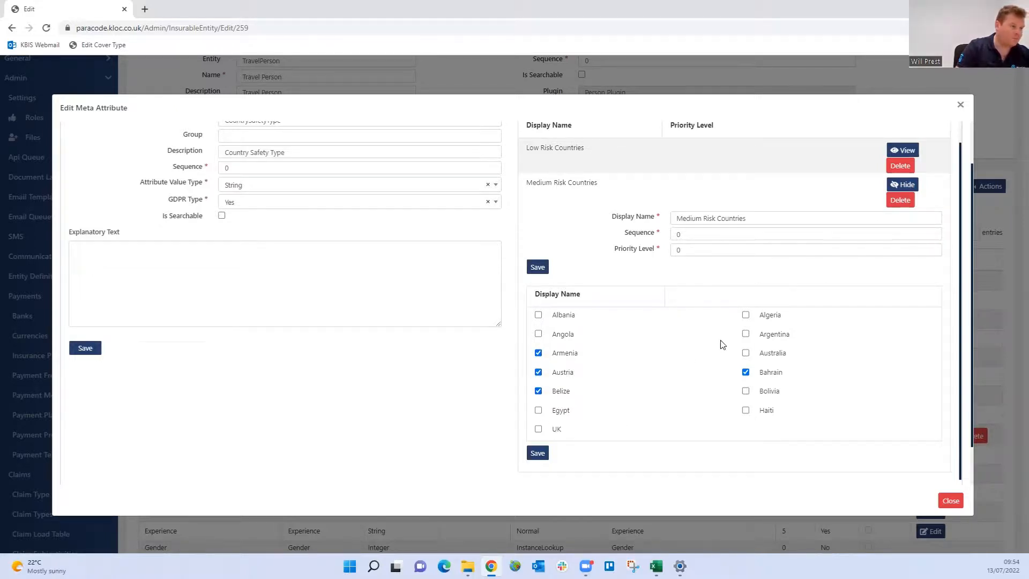
pyautogui.scroll(2, 906, 172)
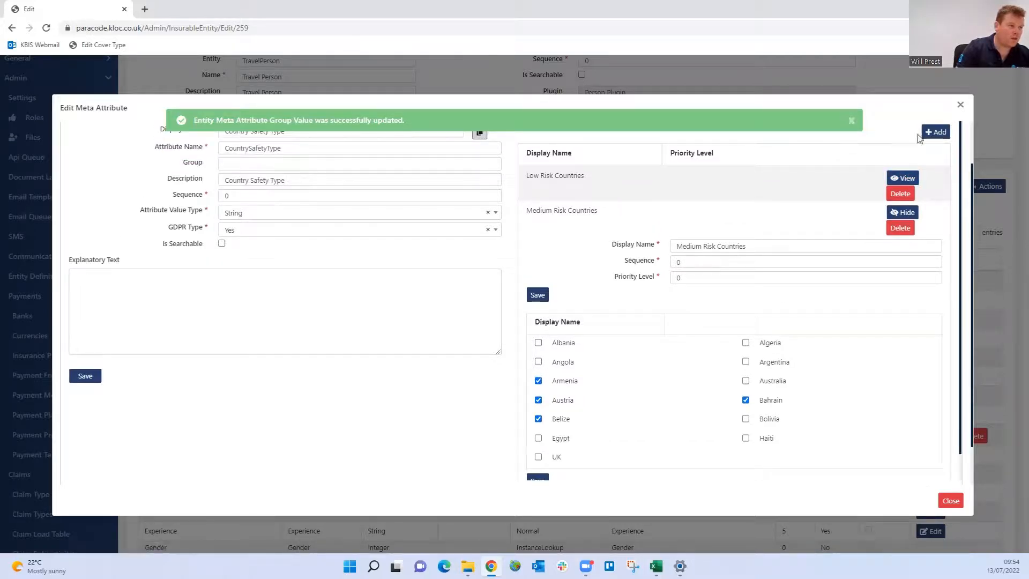
pyautogui.click(852, 121)
# - Add a High Risk Countries value to the Country Safety Type attribute
pyautogui.click(936, 132)
pyautogui.click(725, 149)
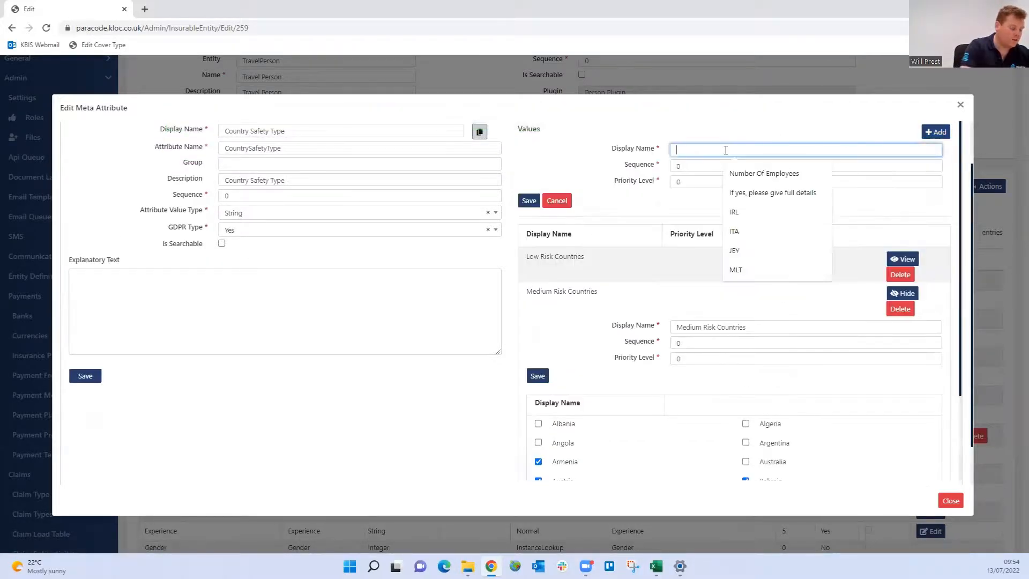
pyautogui.write('High Ris')
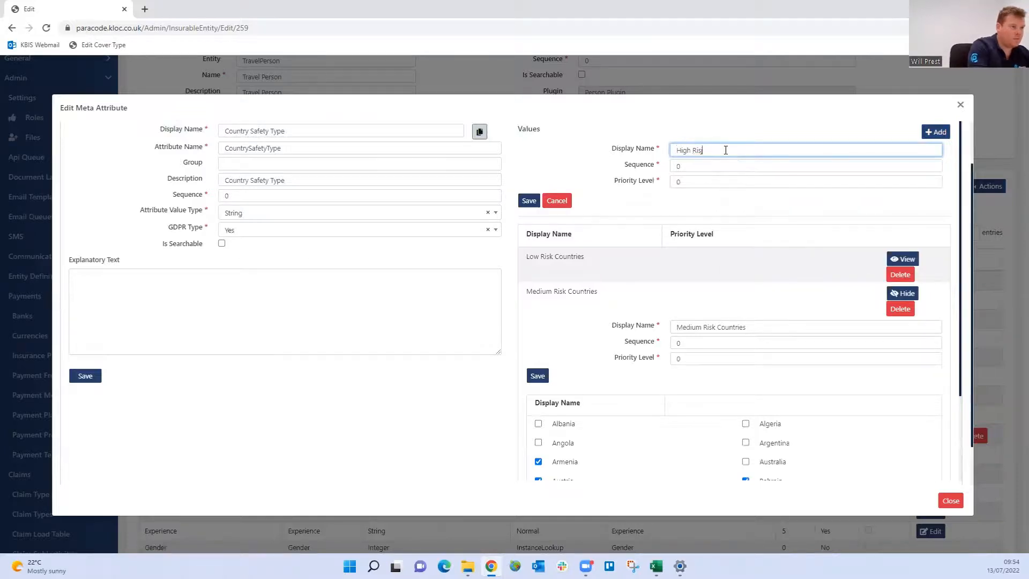
pyautogui.write('j Countries')
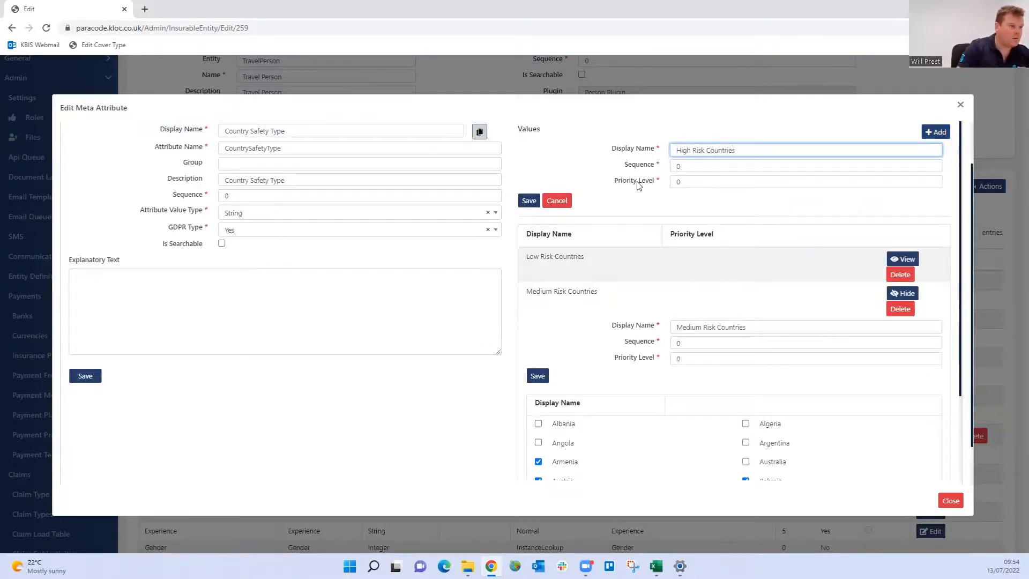
pyautogui.click(529, 201)
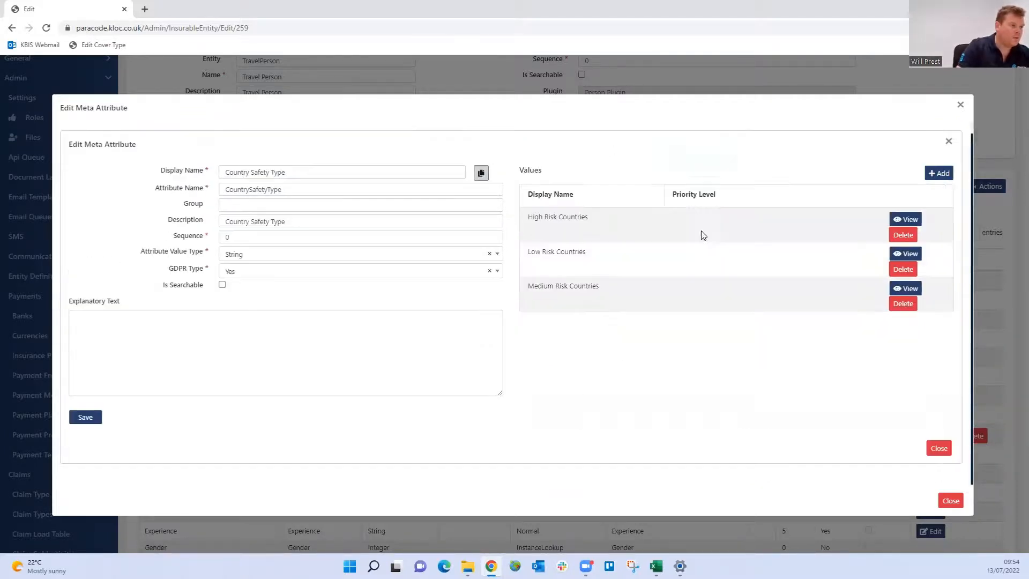
# - Assign Algeria, Angola, Bolivia, Egypt and Haiti to the High Risk Countries group and save the selection
pyautogui.click(907, 218)
pyautogui.scroll(-2, 678, 279)
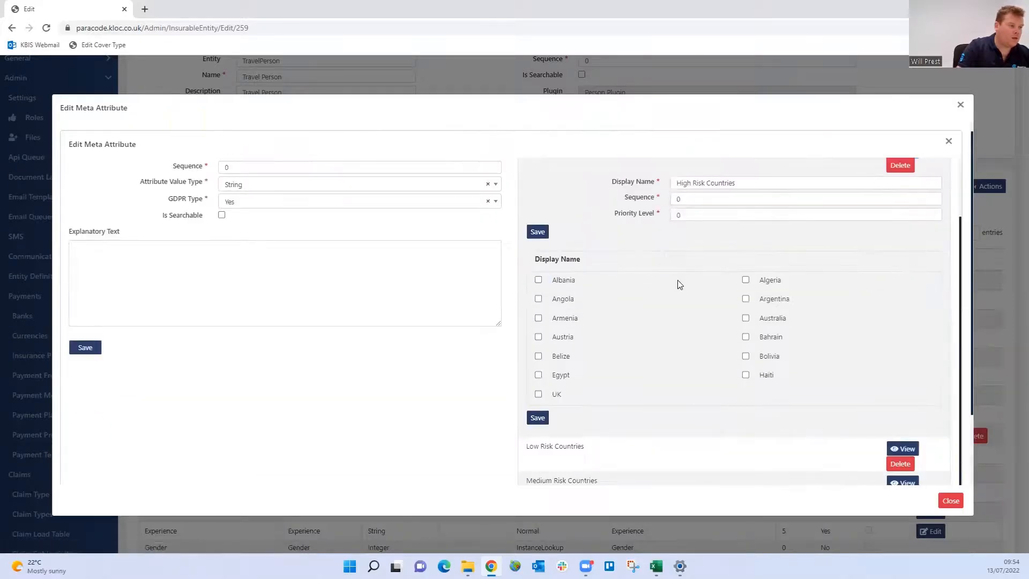
pyautogui.click(745, 357)
pyautogui.click(745, 280)
pyautogui.click(539, 300)
pyautogui.click(539, 375)
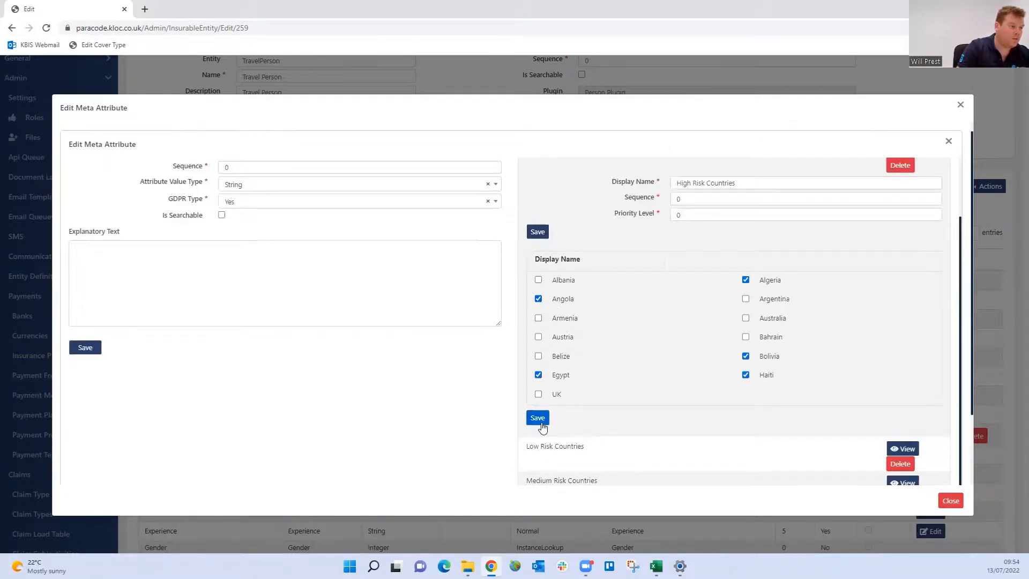
pyautogui.click(538, 417)
# - Review the countries assigned to the High, Low and Medium Risk Countries groups, and close the Country Safety Type attribute
pyautogui.scroll(2, 713, 294)
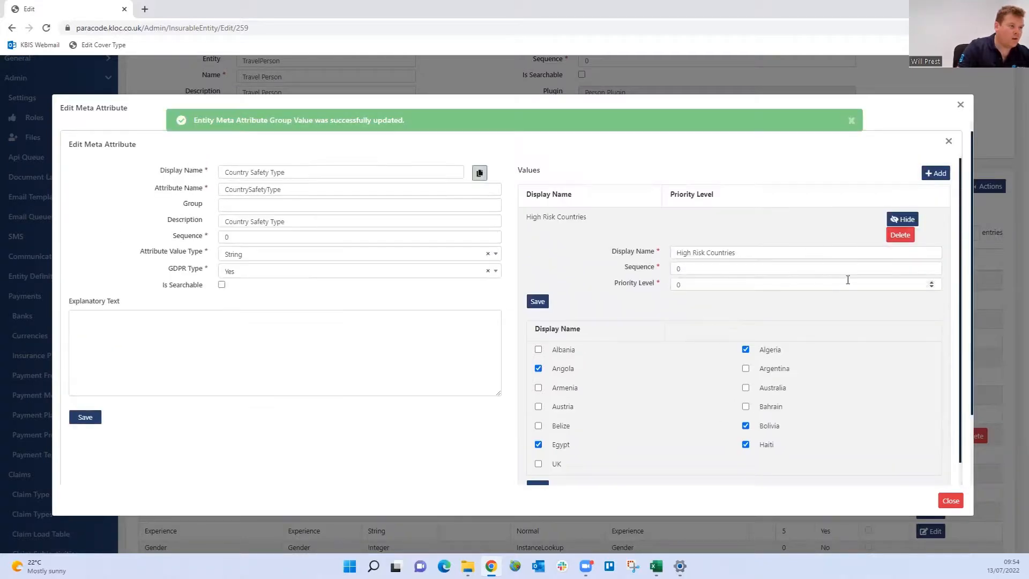
pyautogui.scroll(-2, 857, 321)
pyautogui.click(900, 447)
pyautogui.scroll(-4, 774, 383)
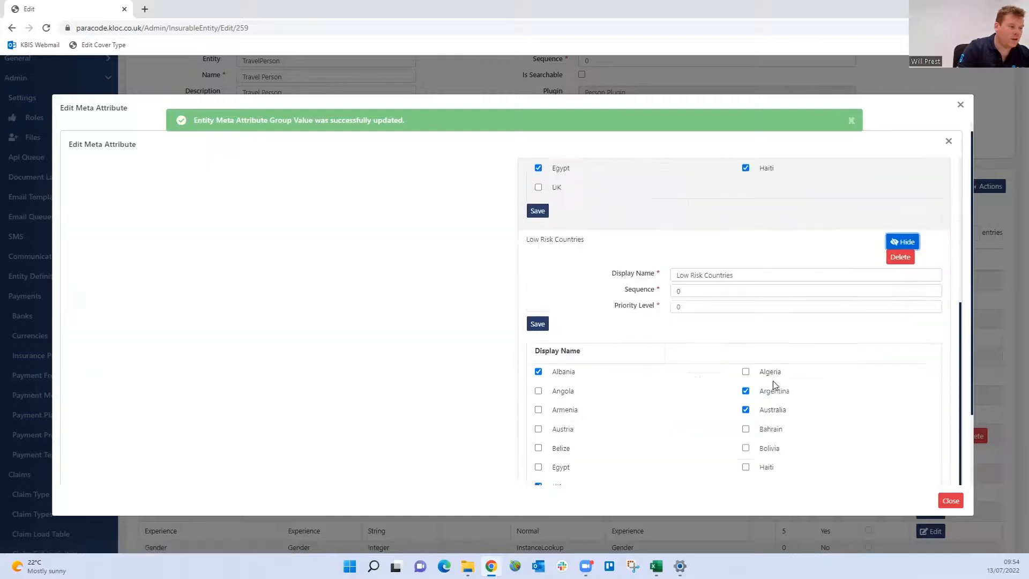
pyautogui.scroll(-3, 869, 425)
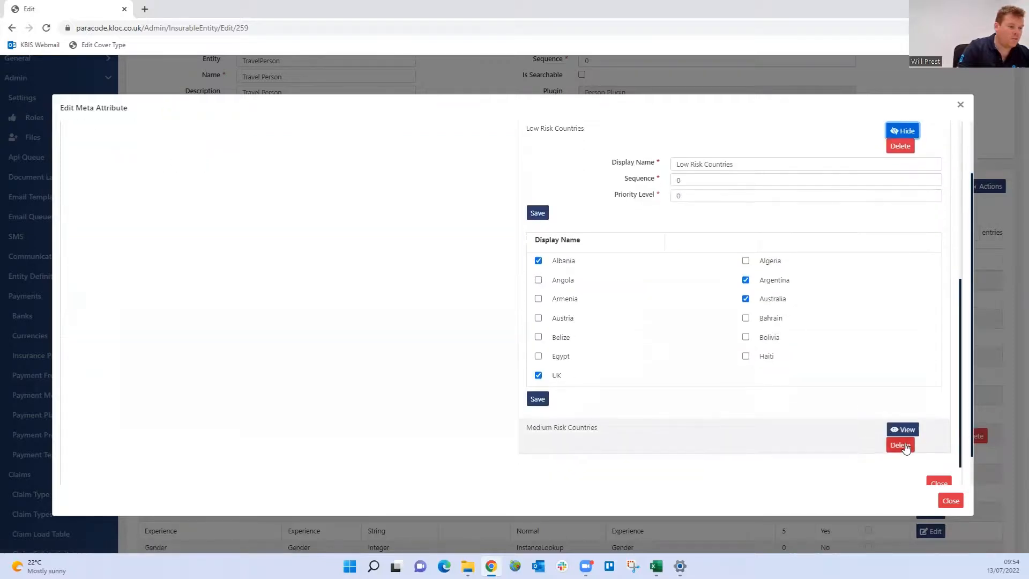
pyautogui.click(903, 430)
pyautogui.scroll(-4, 696, 323)
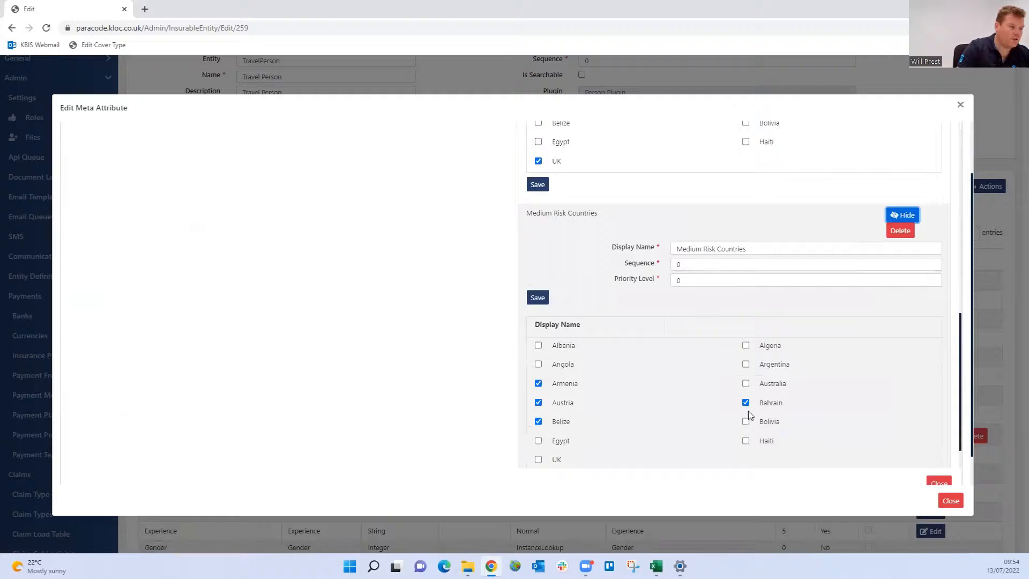
pyautogui.scroll(4, 594, 392)
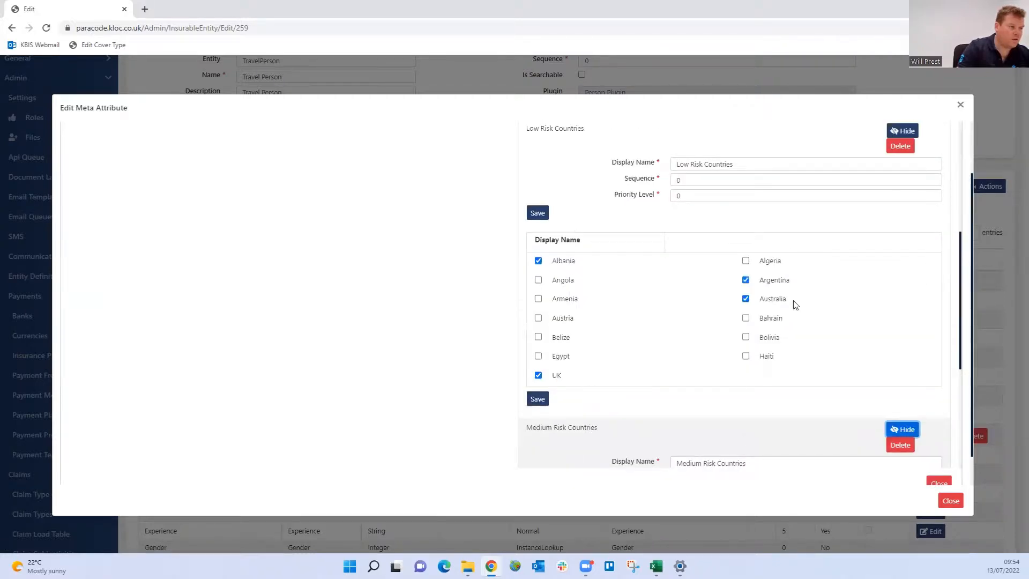
pyautogui.scroll(6, 795, 304)
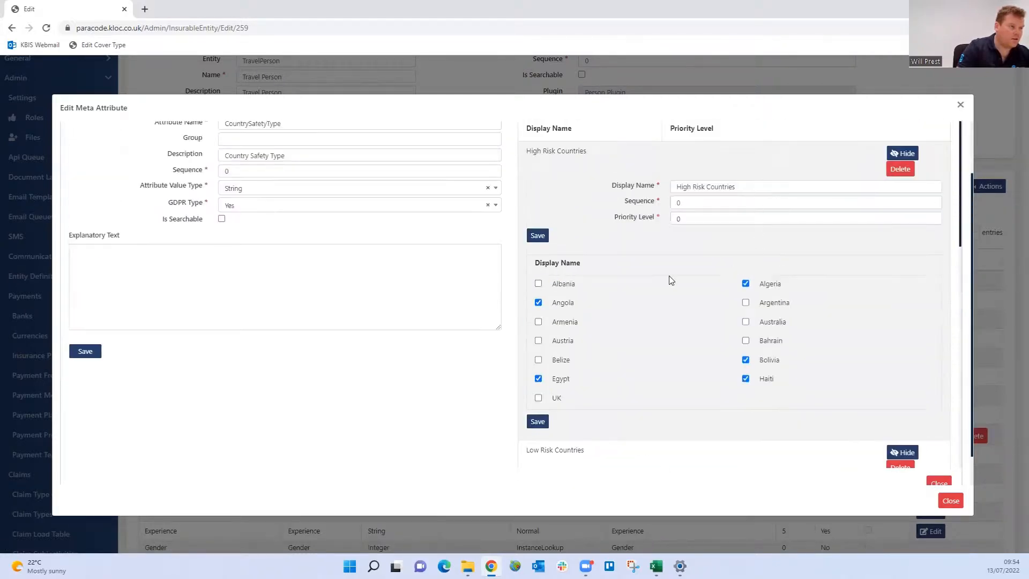
pyautogui.scroll(-4, 636, 375)
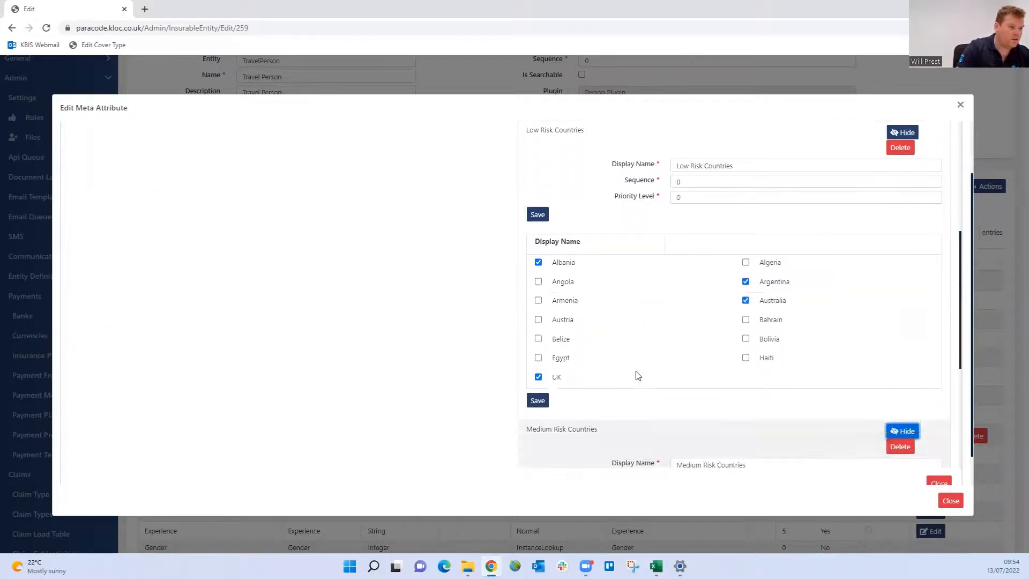
pyautogui.scroll(4, 637, 375)
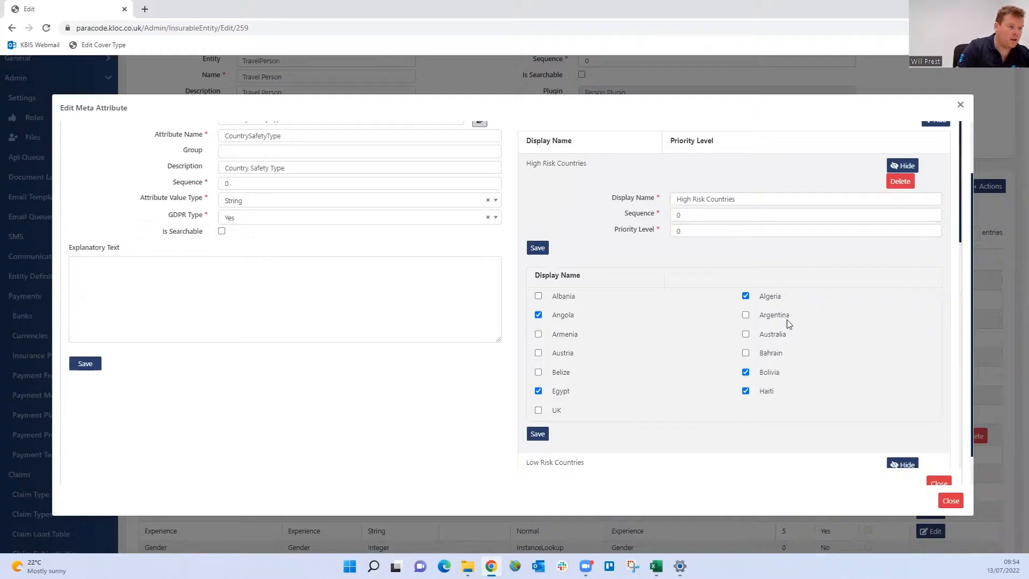
pyautogui.scroll(2, 777, 247)
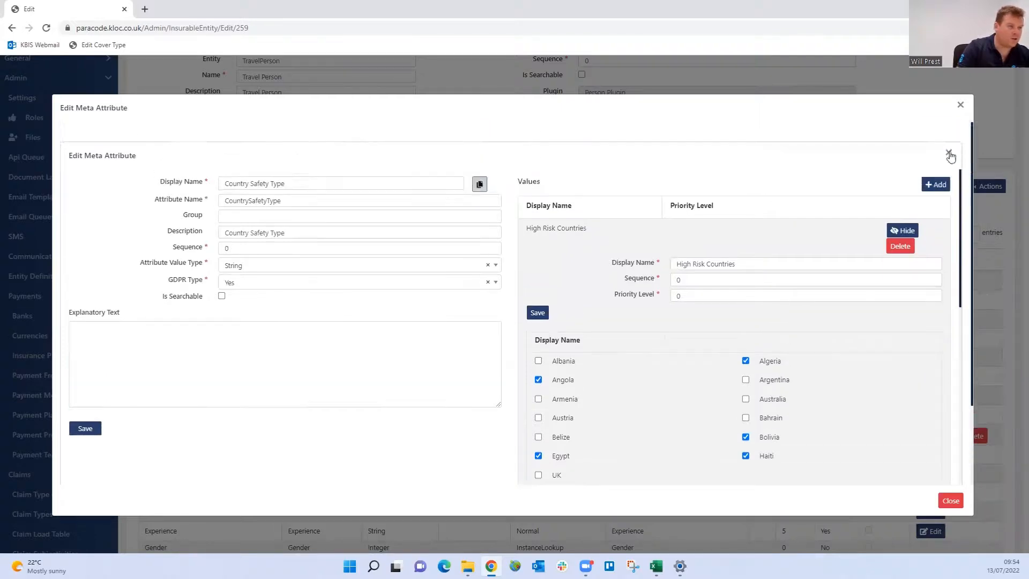
pyautogui.click(959, 114)
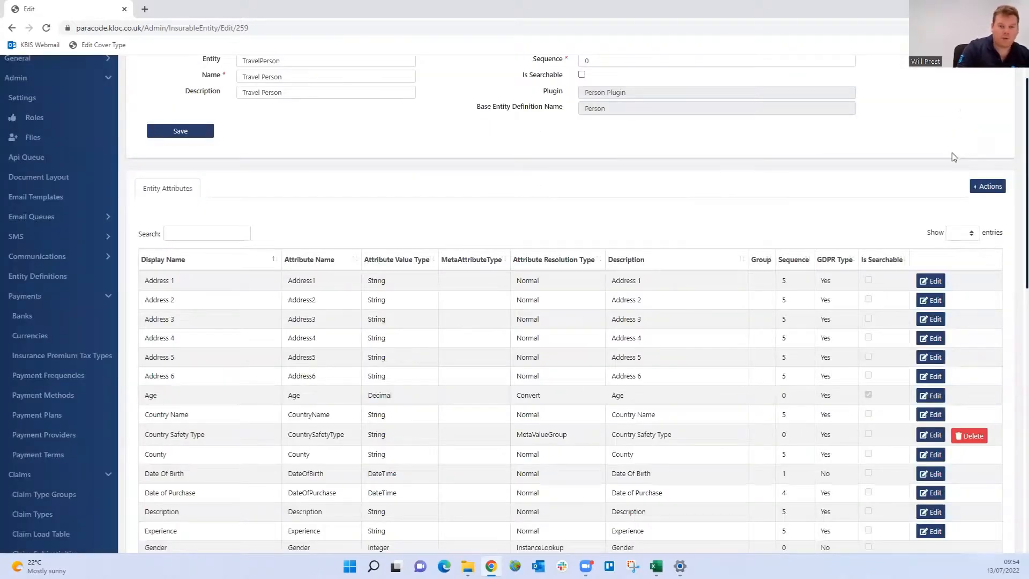
# - Start a new attribute with the display name "Do you have a pre-existing medical condition, or are you on a waiting list for any treatment or investigation"
pyautogui.hotkey('alt', 'Tab')
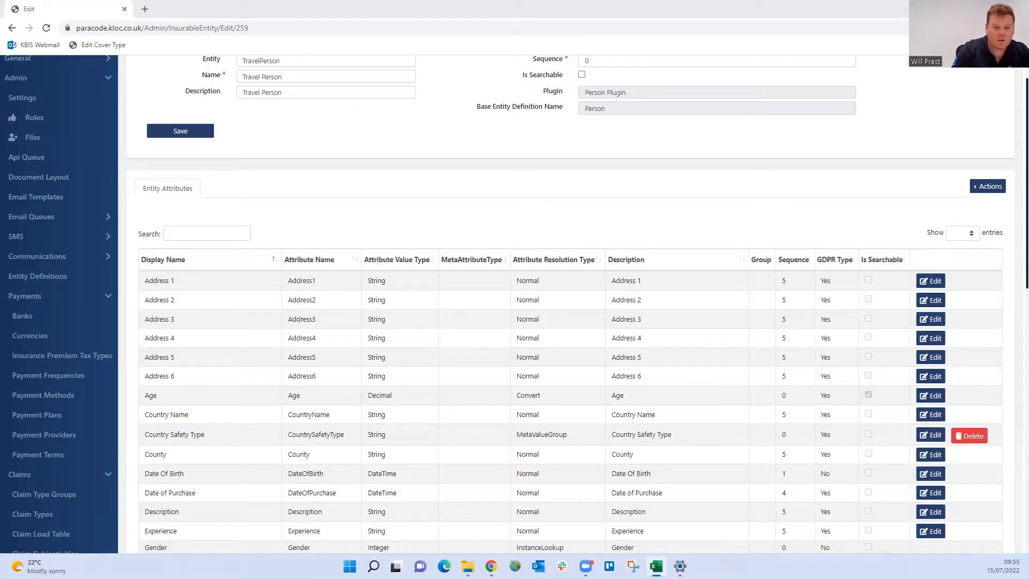
pyautogui.click(988, 186)
pyautogui.click(886, 188)
pyautogui.click(537, 110)
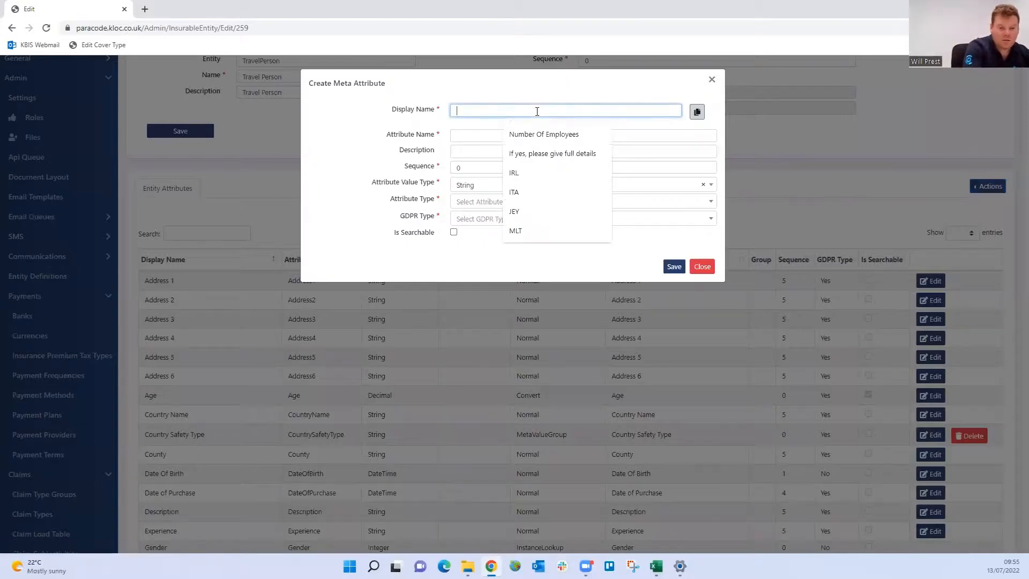
pyautogui.write('Dp ypi')
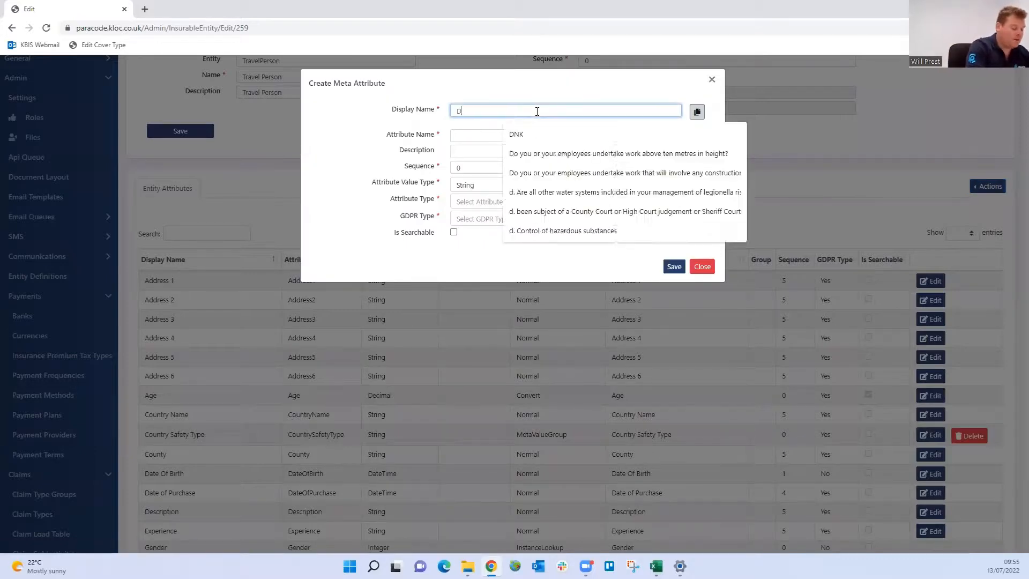
pyautogui.press('BackSpace')
pyautogui.write('o you siff')
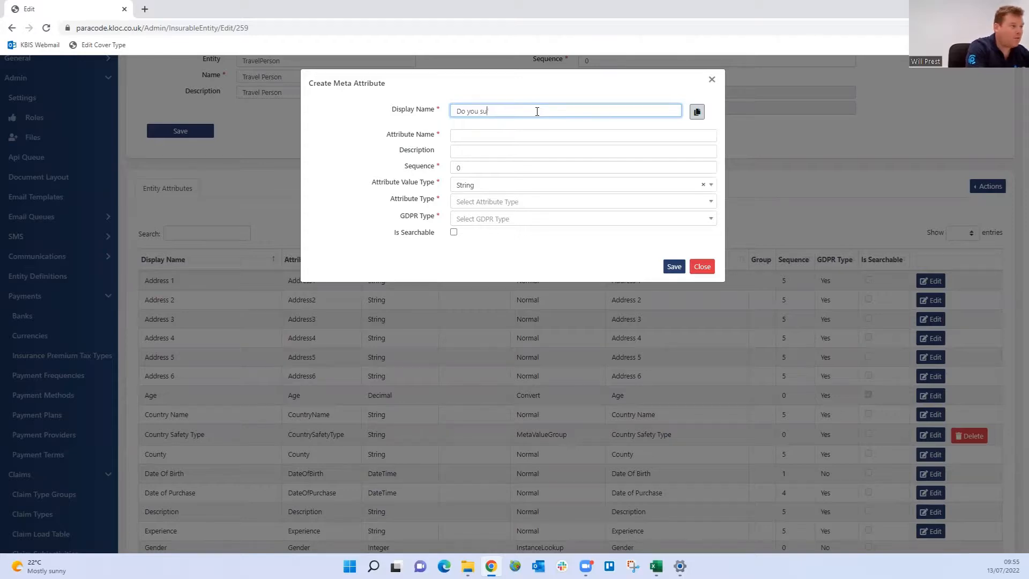
pyautogui.press('BackSpace')
pyautogui.press('BackSpace')
pyautogui.write('have a pre-existing medical condition, or are you on a waiti')
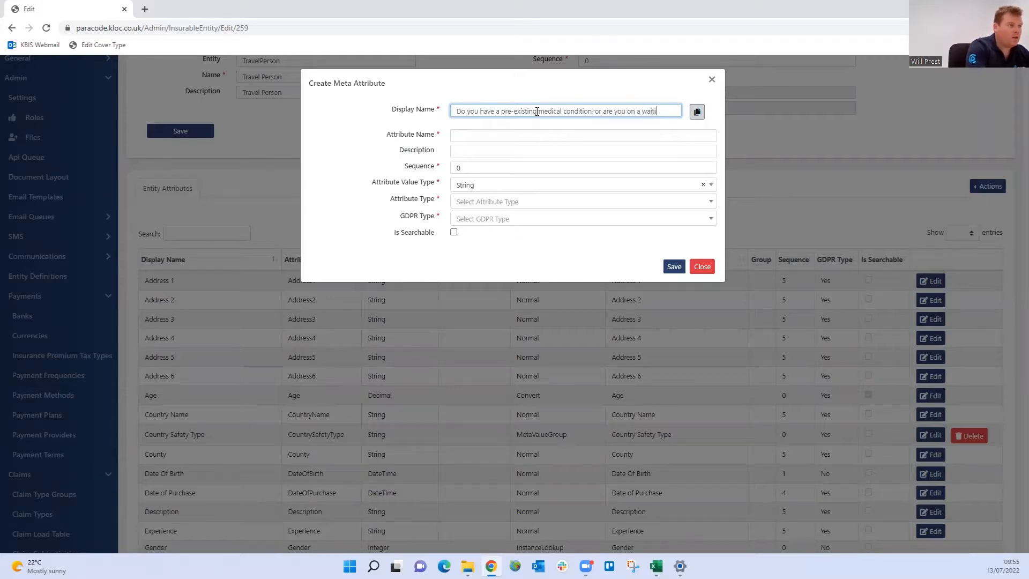
pyautogui.write('st for an')
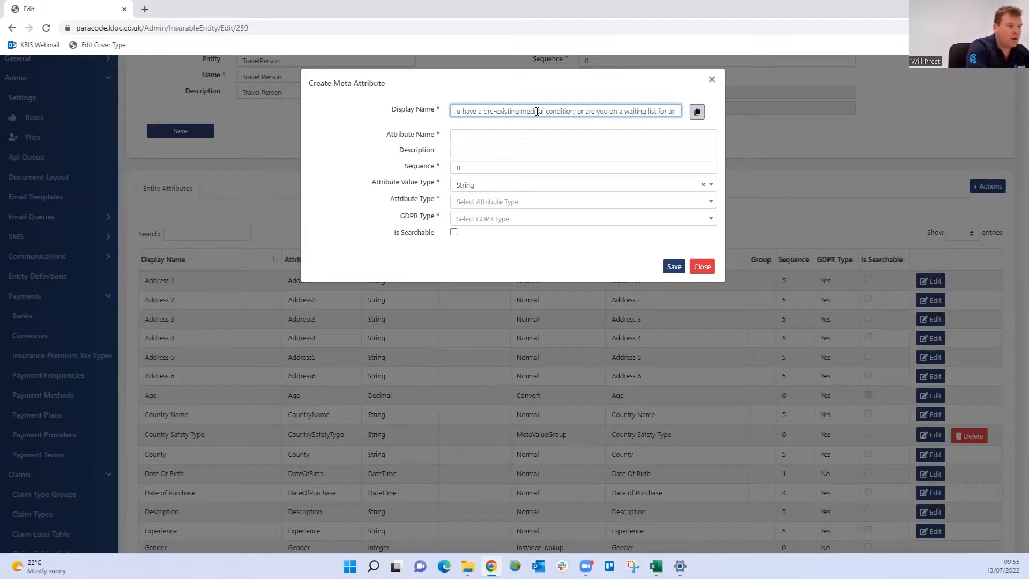
pyautogui.write('y tr')
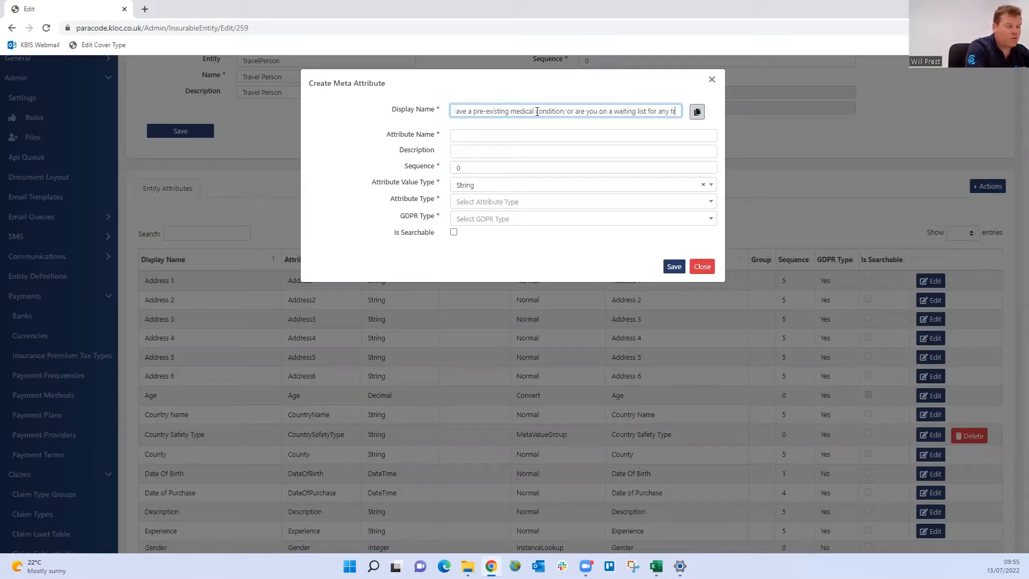
pyautogui.write('eatment or investigation')
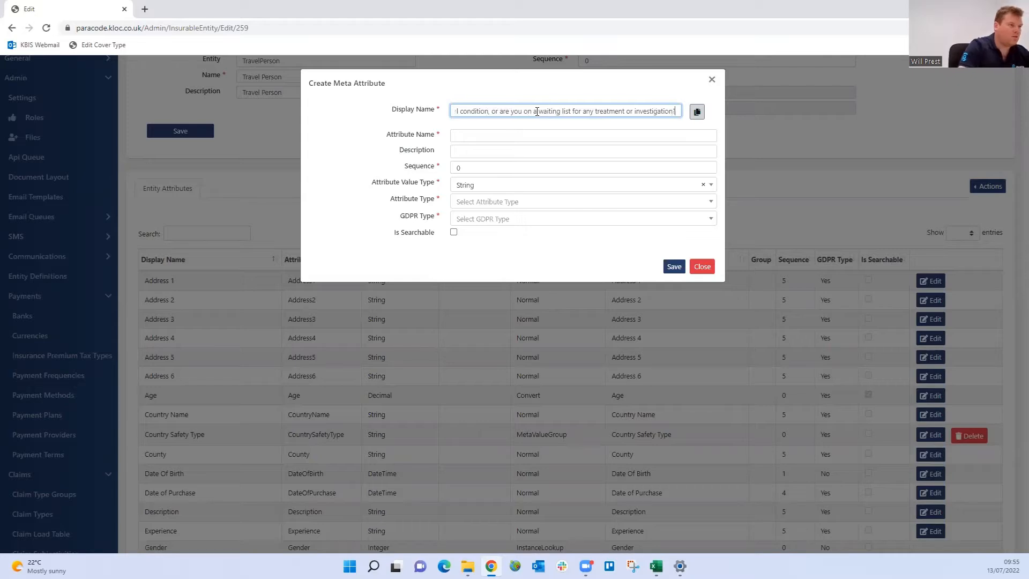
# - Name the new attribute MedicalCondition and copy the display name question into its description
pyautogui.press('Tab')
pyautogui.write('Medical')
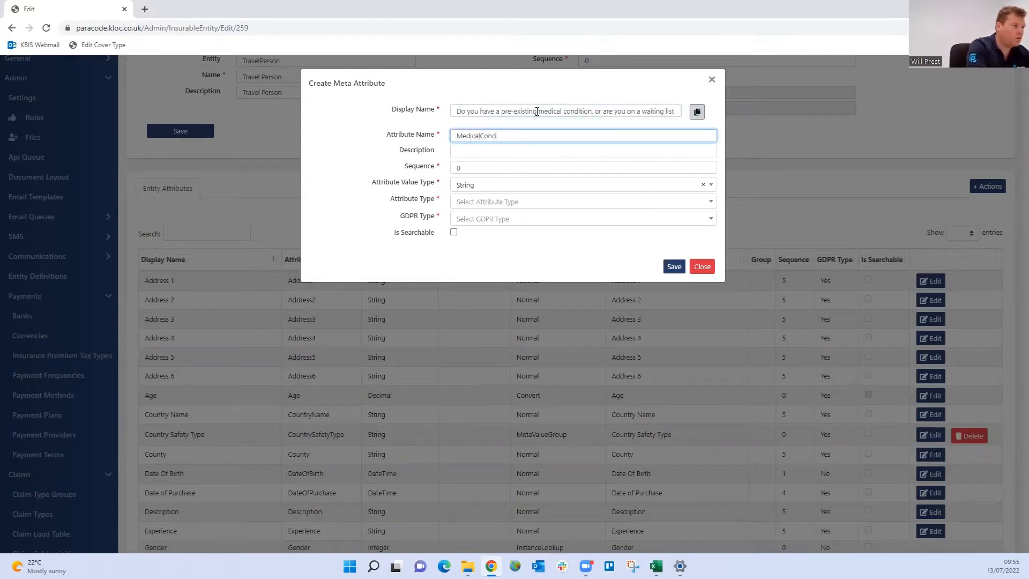
pyautogui.click(556, 108)
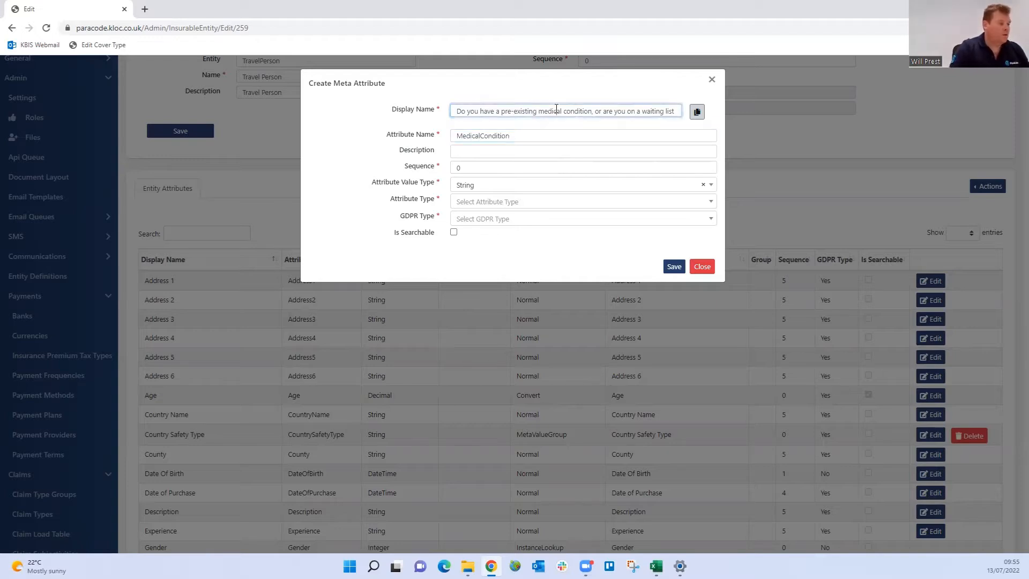
pyautogui.hotkey('ctrl', 'a')
pyautogui.click(474, 149)
pyautogui.hotkey('ctrl', 'v')
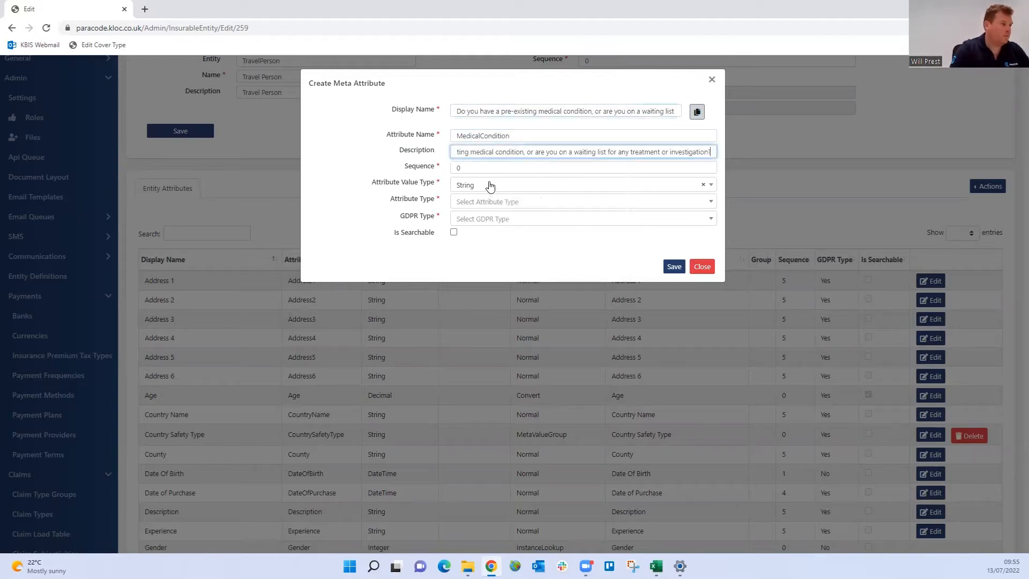
# - Set the MedicalCondition attribute to value type Boolean, attribute type Lookup value and GDPR type Yes, and save it
pyautogui.click(490, 186)
pyautogui.click(479, 235)
pyautogui.click(487, 204)
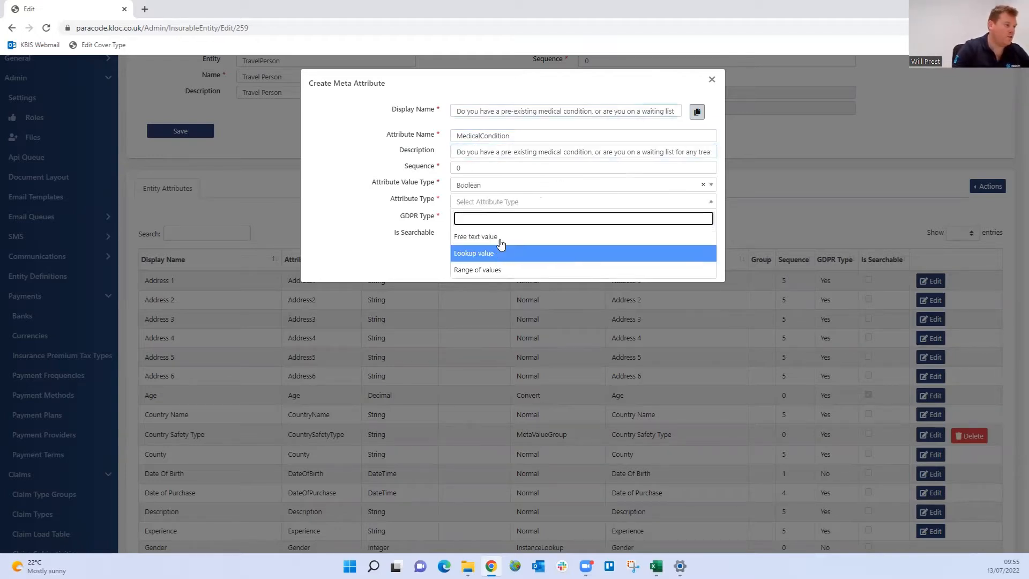
pyautogui.click(504, 253)
pyautogui.click(484, 219)
pyautogui.click(519, 286)
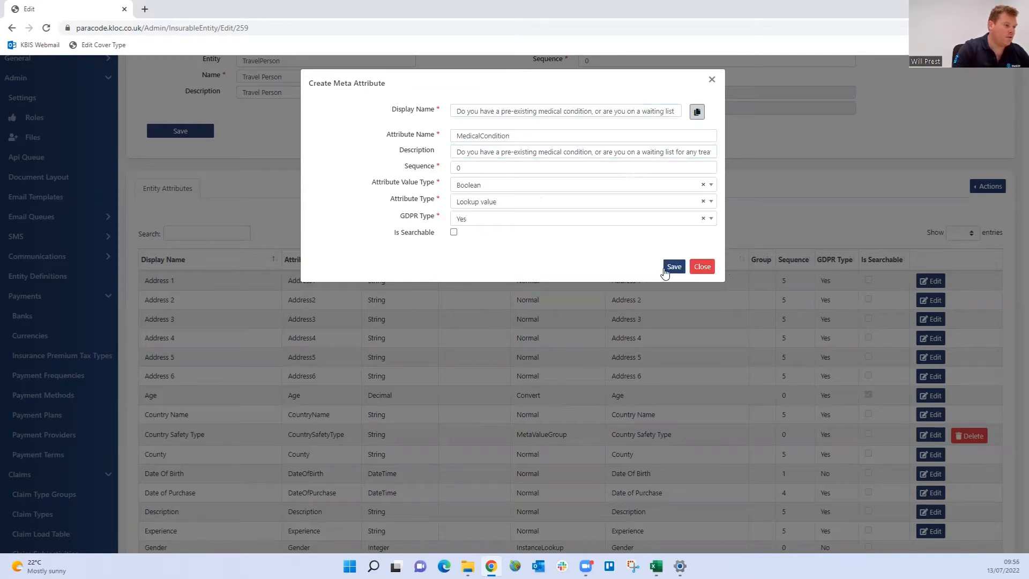
pyautogui.click(669, 267)
# - Add the lookup values Yes and No to the medical condition attribute and close its editor
pyautogui.click(698, 118)
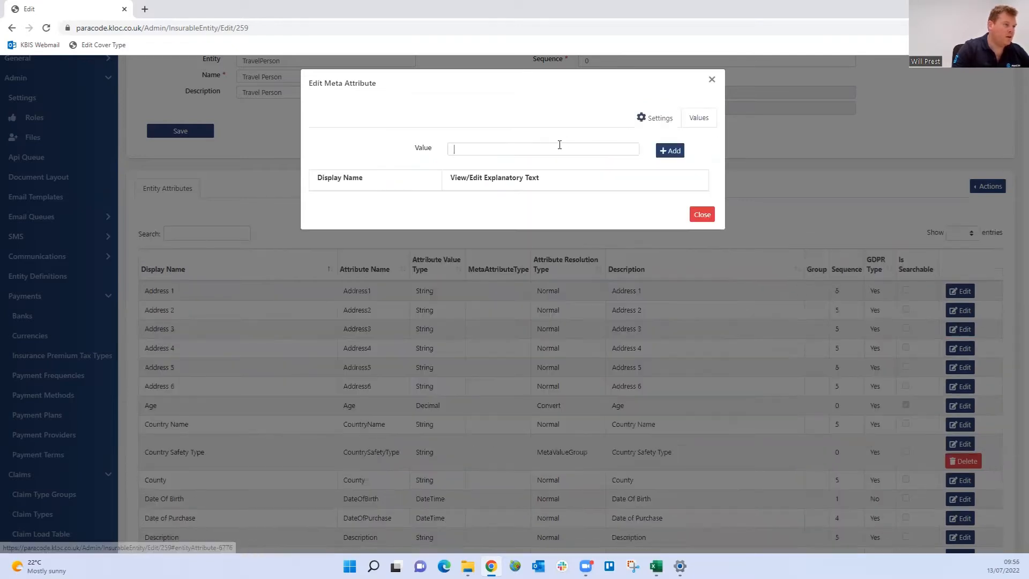
pyautogui.click(557, 147)
pyautogui.write('Yes')
pyautogui.press('BackSpace')
pyautogui.press('BackSpace')
pyautogui.press('BackSpace')
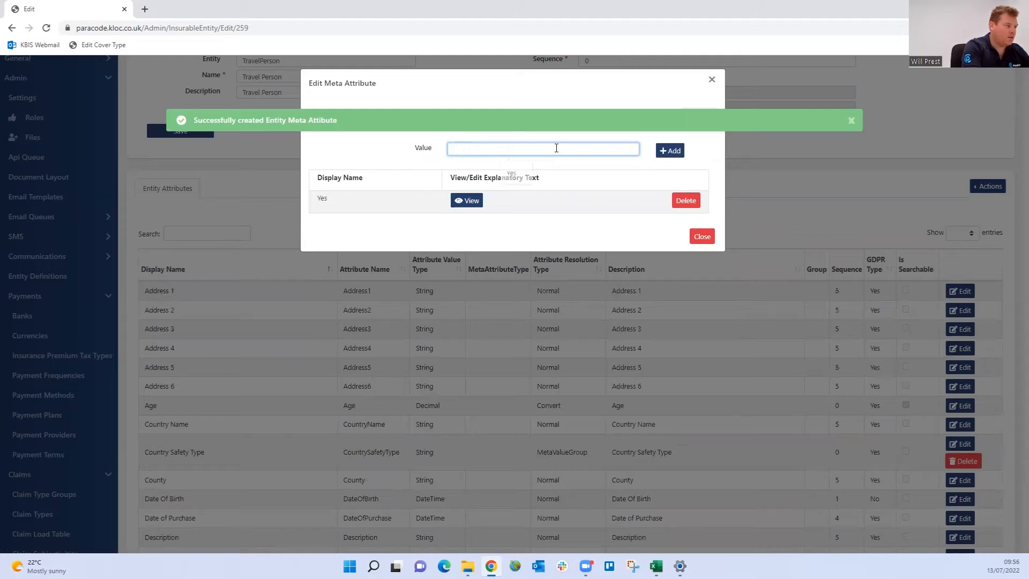
pyautogui.write('No')
pyautogui.press('Return')
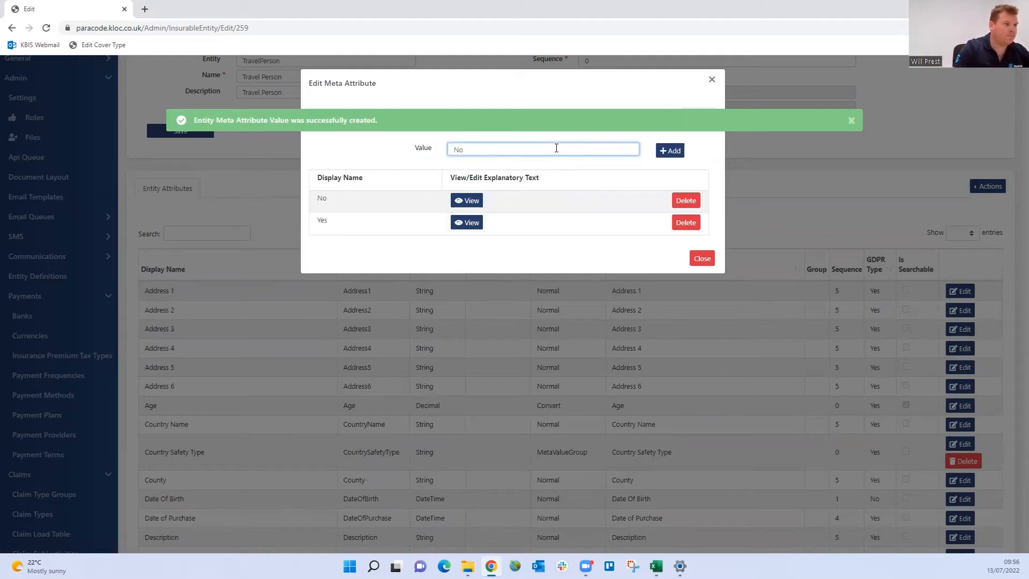
pyautogui.click(702, 84)
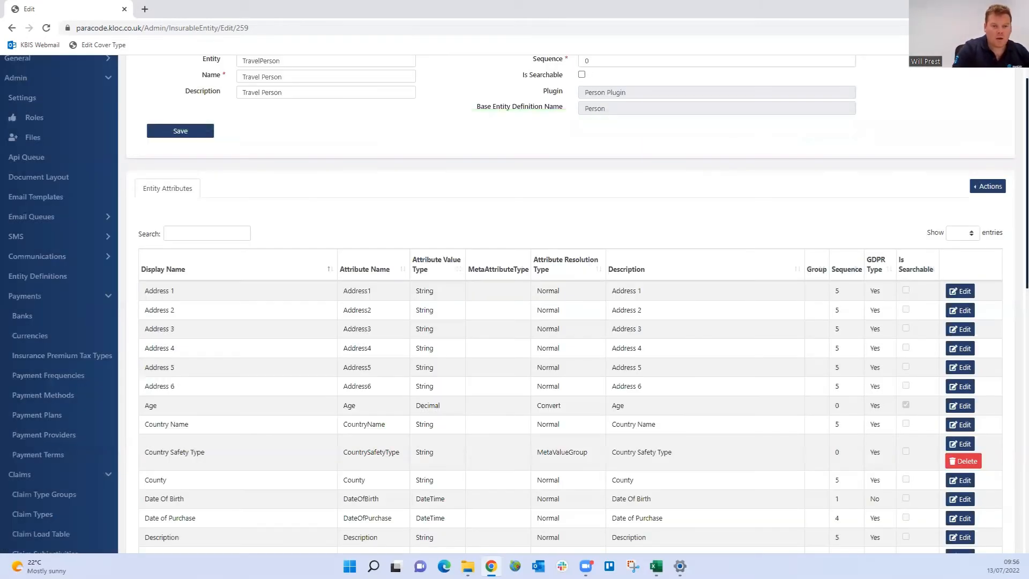